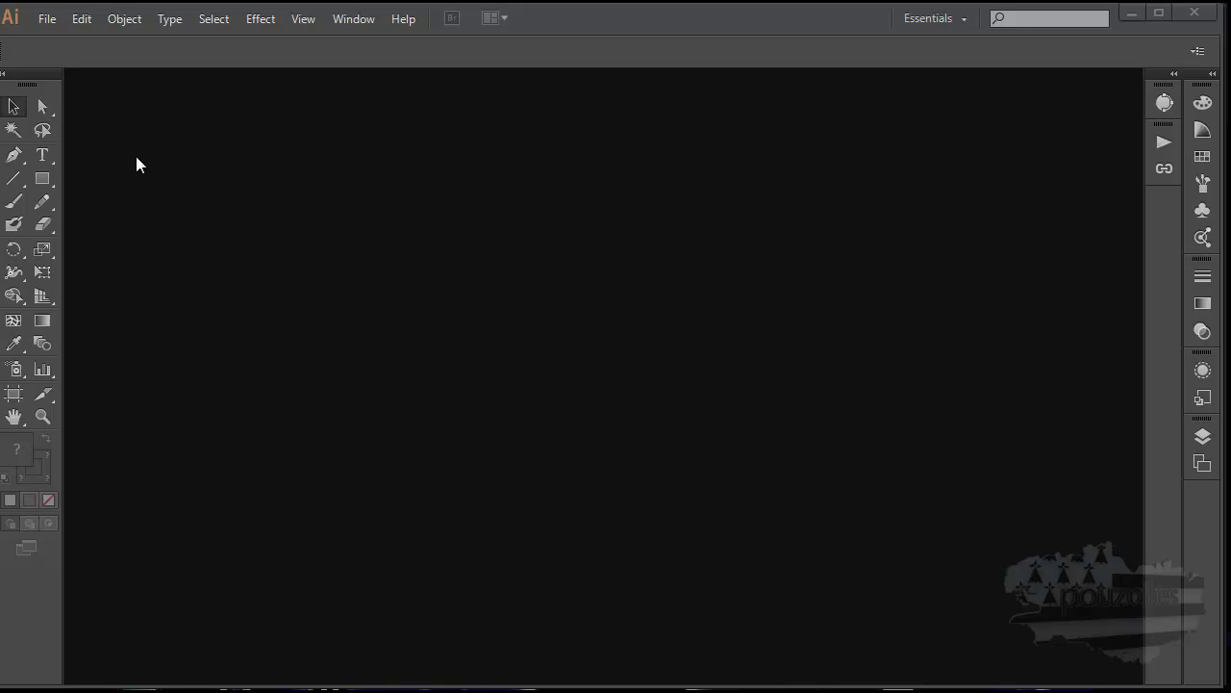
# - Create a new portrait document of 1256 by 1699 px with one artboard
pyautogui.click(46, 21)
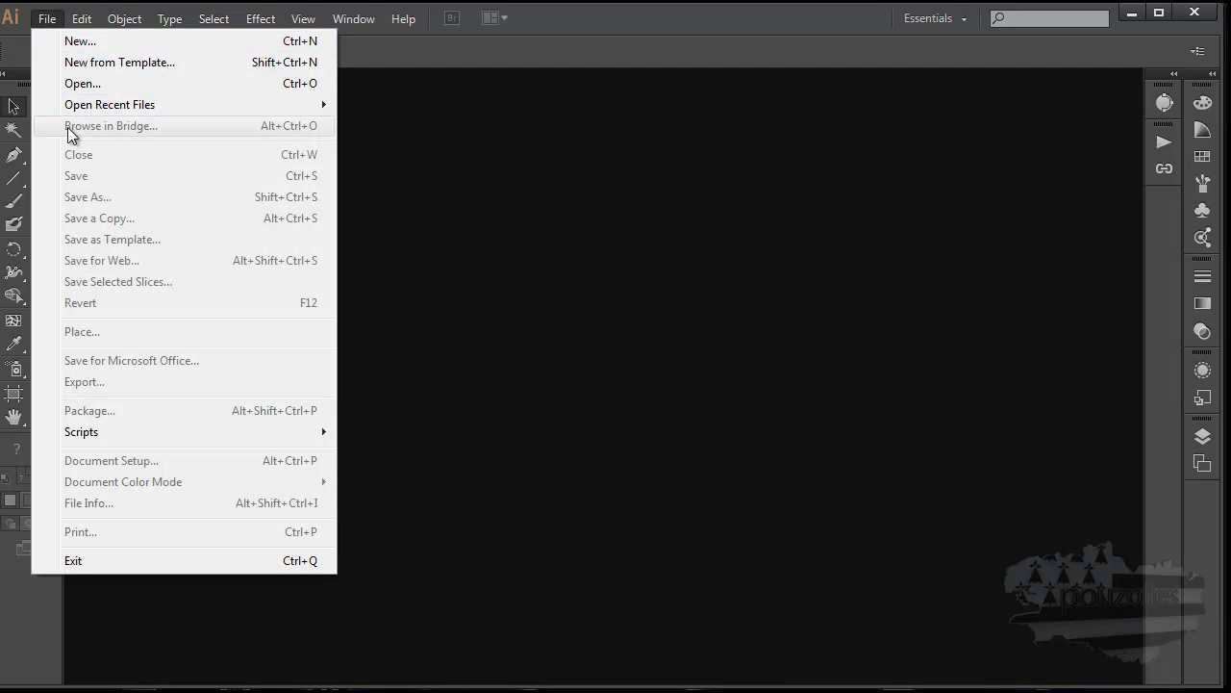
pyautogui.click(79, 42)
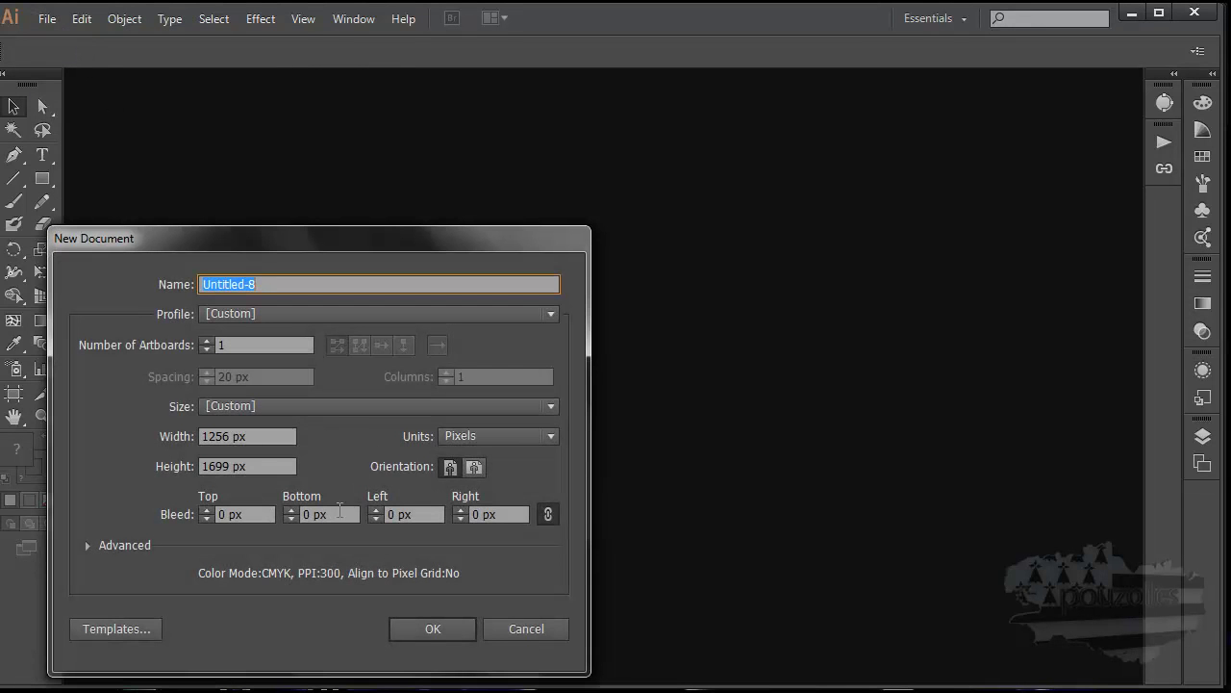
pyautogui.click(432, 628)
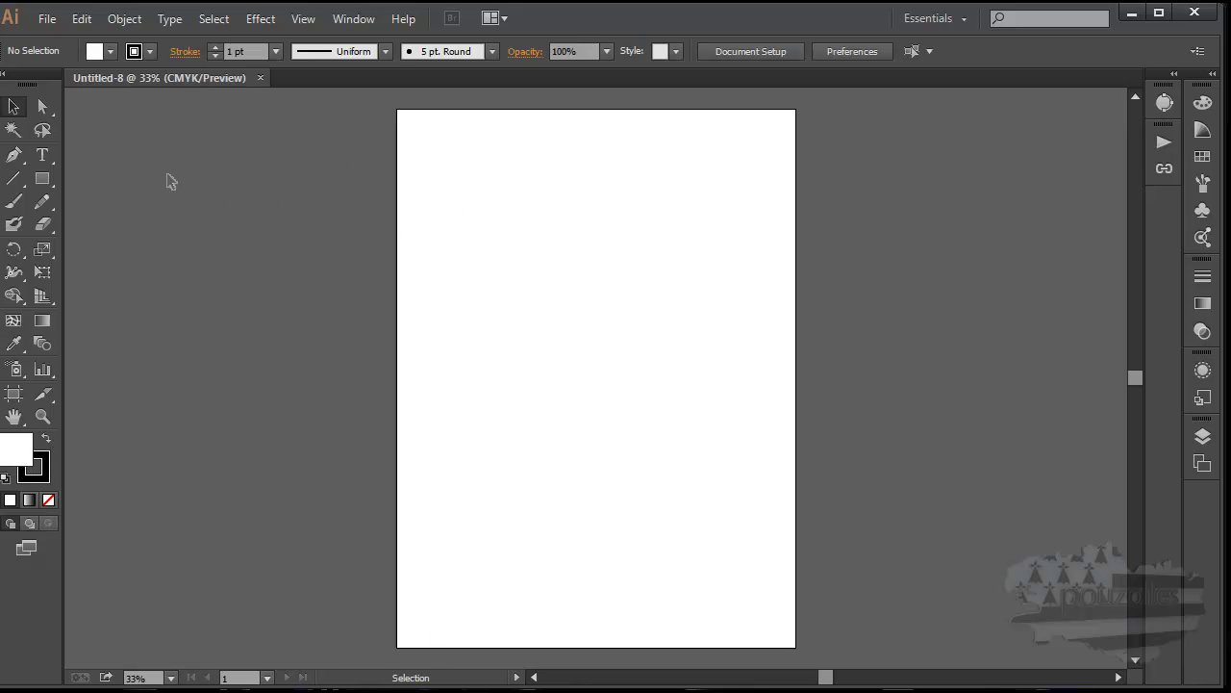
# - Place the logo tuto image at its original size near the artboard's upper-left corner, and delete it
pyautogui.click(46, 22)
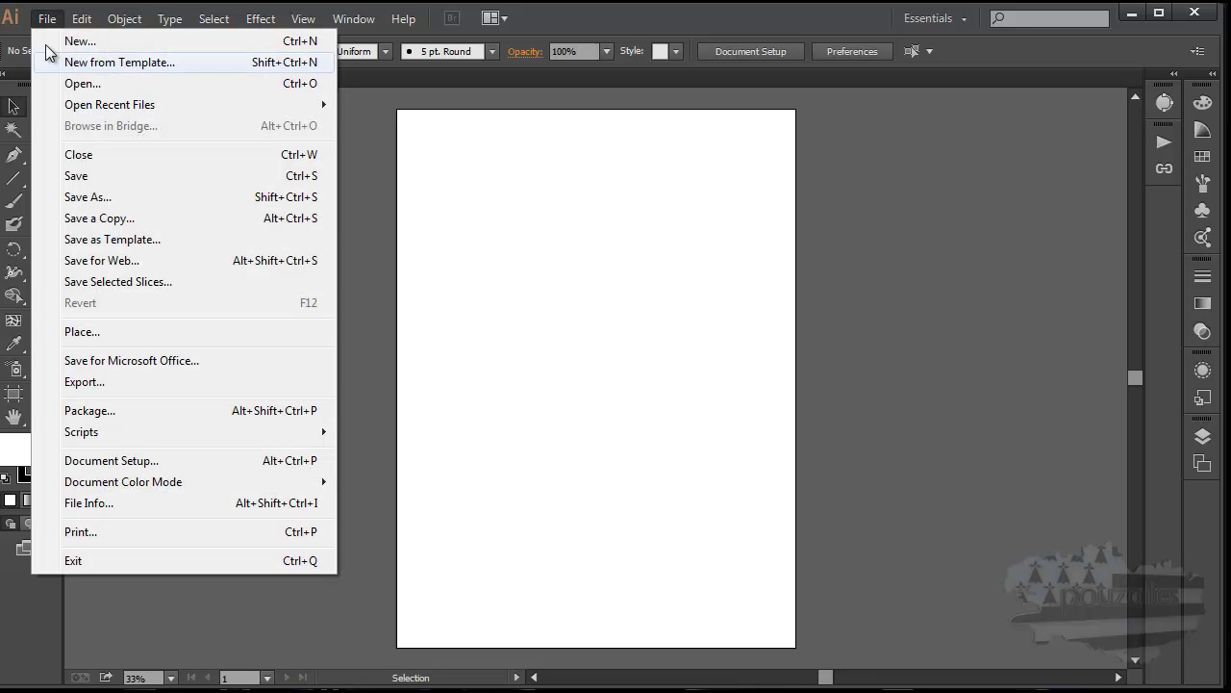
pyautogui.click(80, 332)
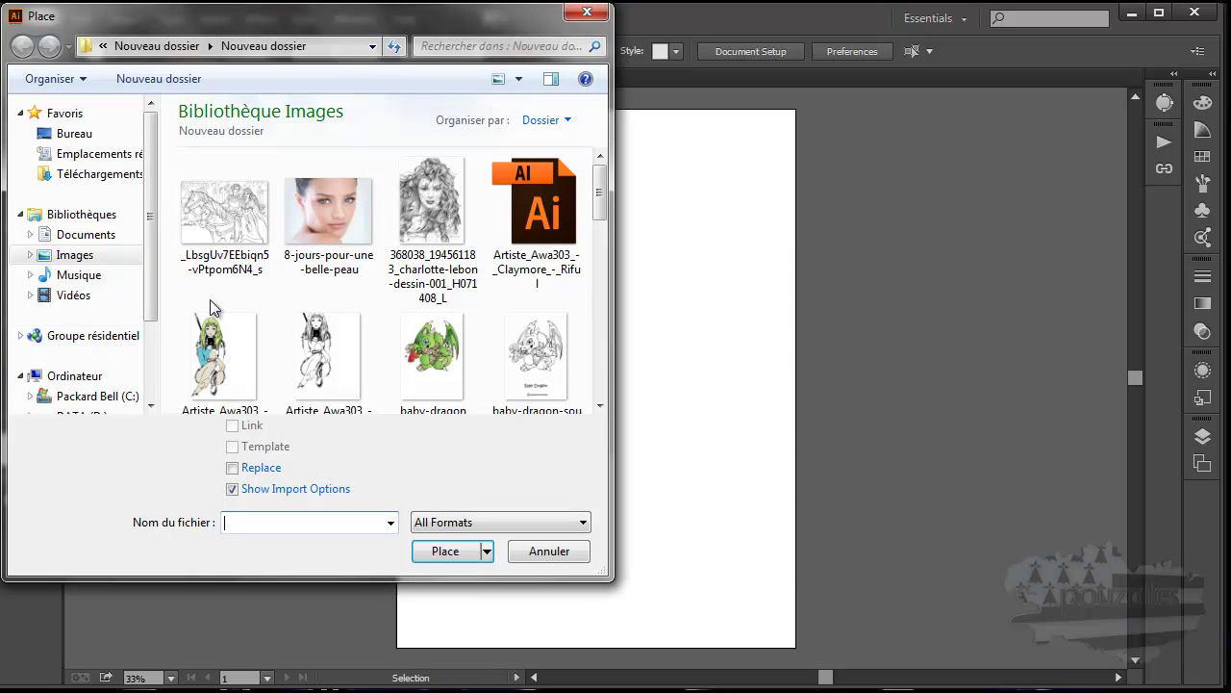
pyautogui.moveTo(601, 202); pyautogui.dragTo(599, 308)
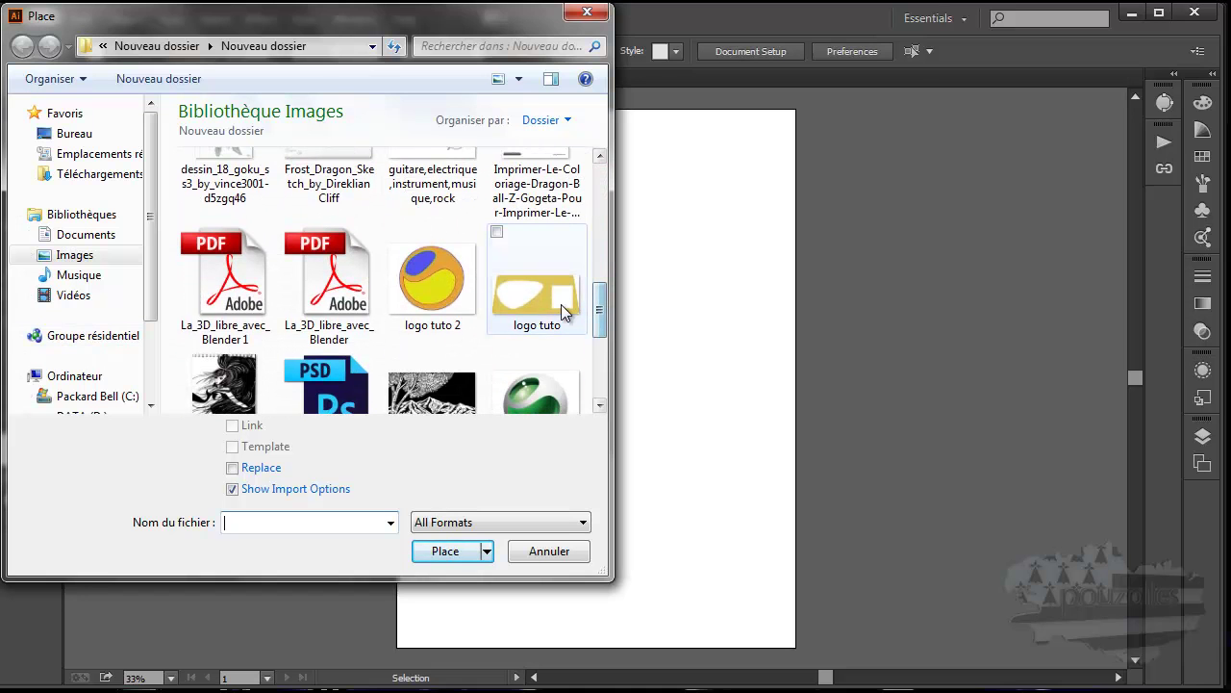
pyautogui.doubleClick(540, 305)
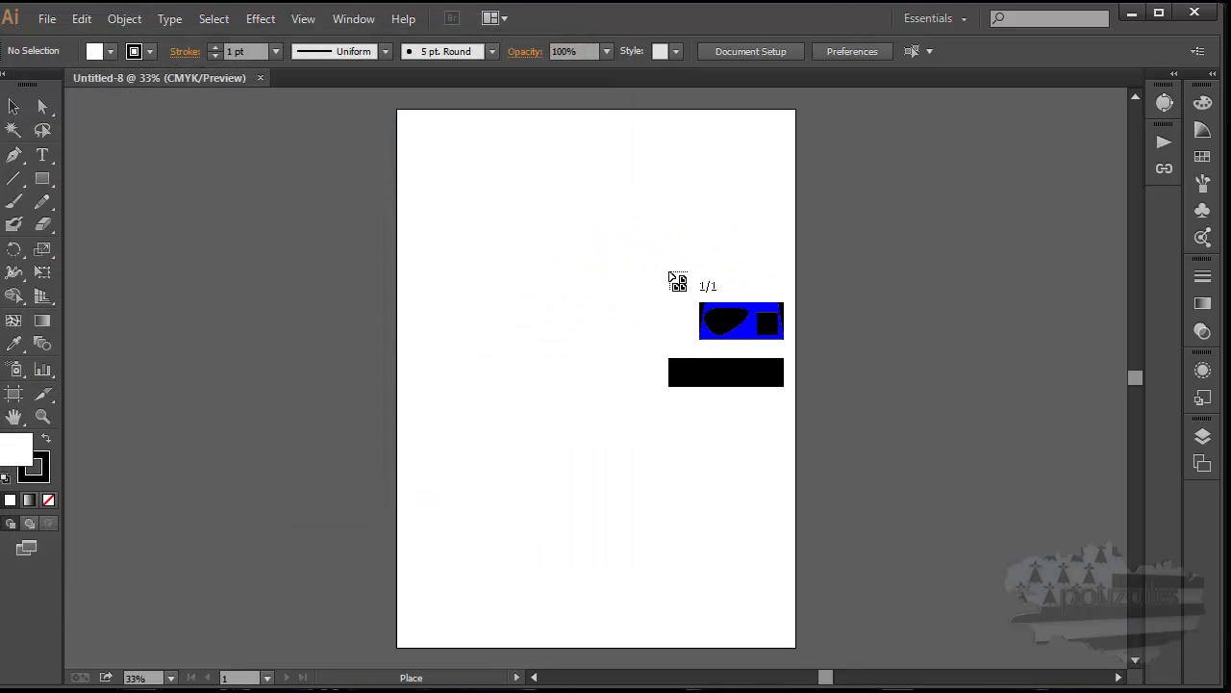
pyautogui.click(414, 169)
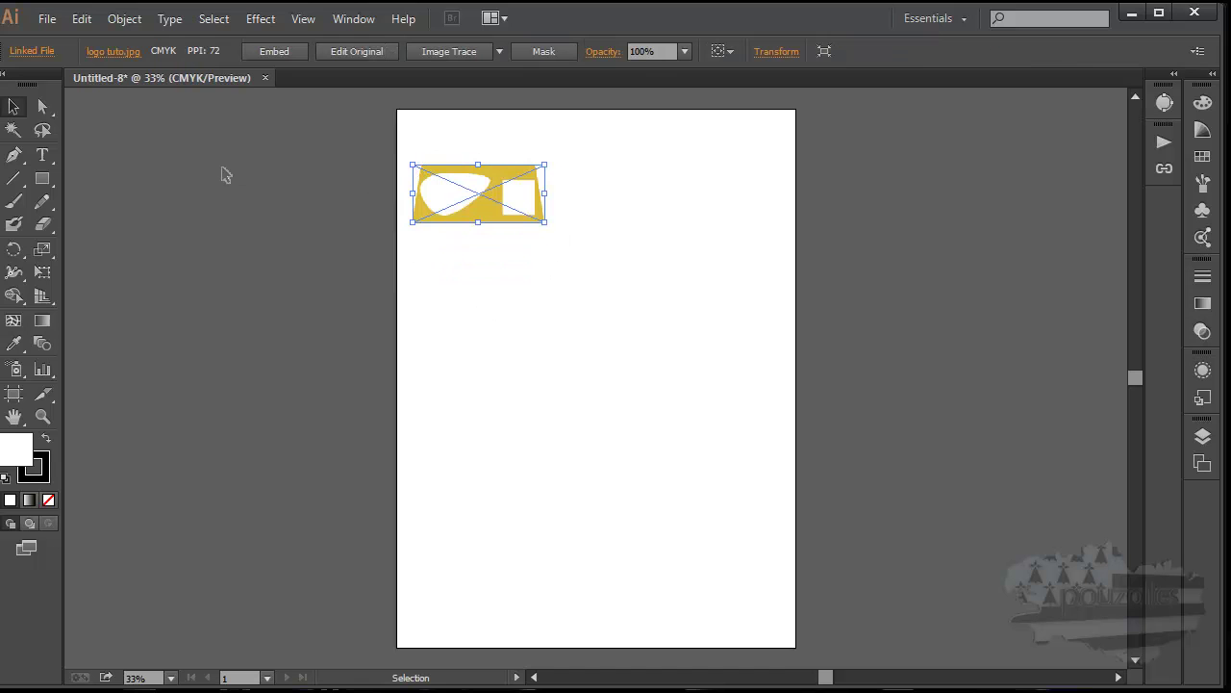
pyautogui.press('Delete')
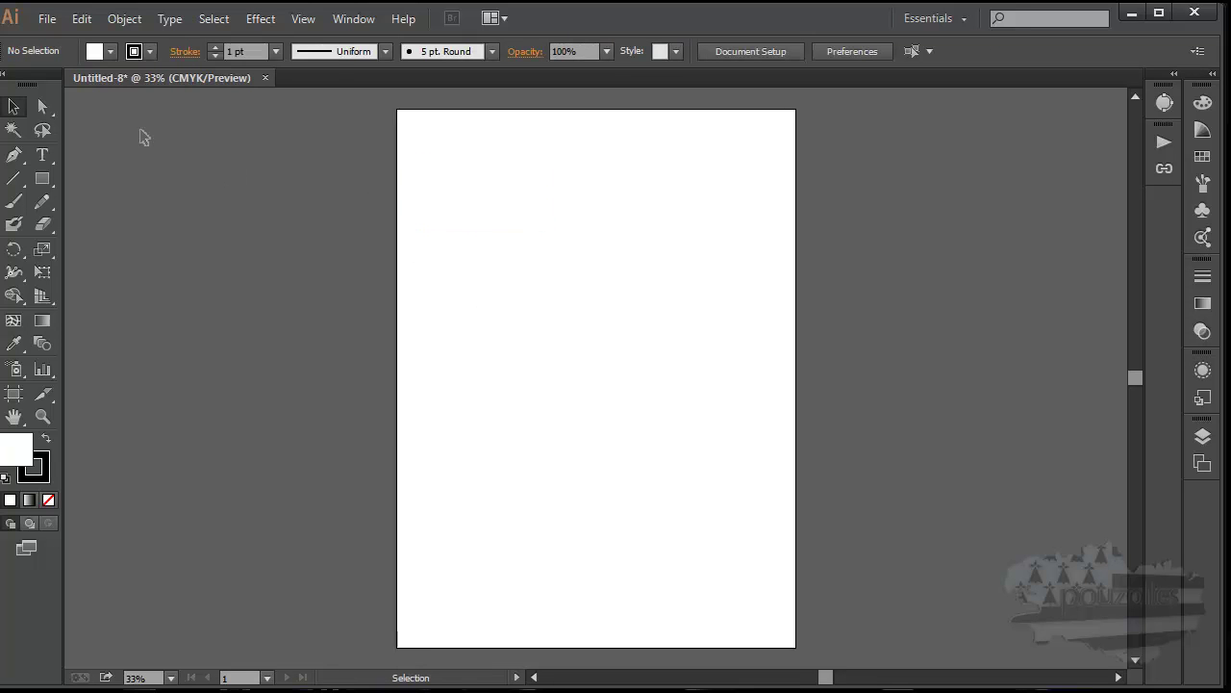
pyautogui.click(44, 21)
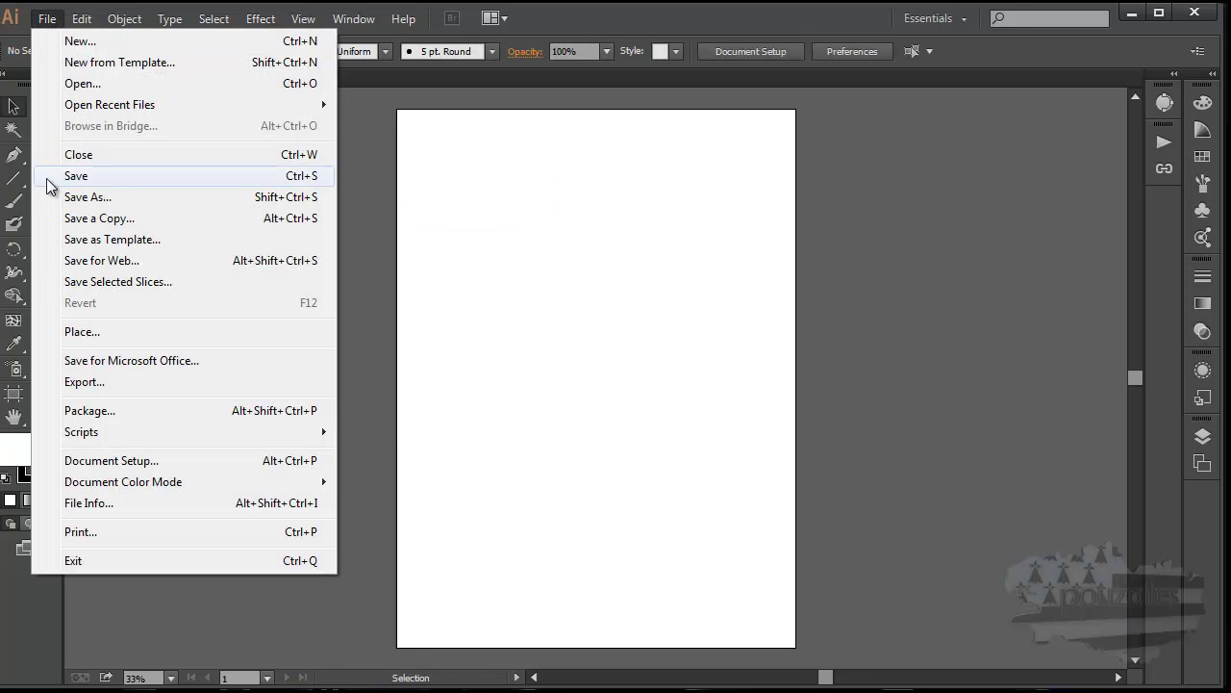
pyautogui.click(82, 332)
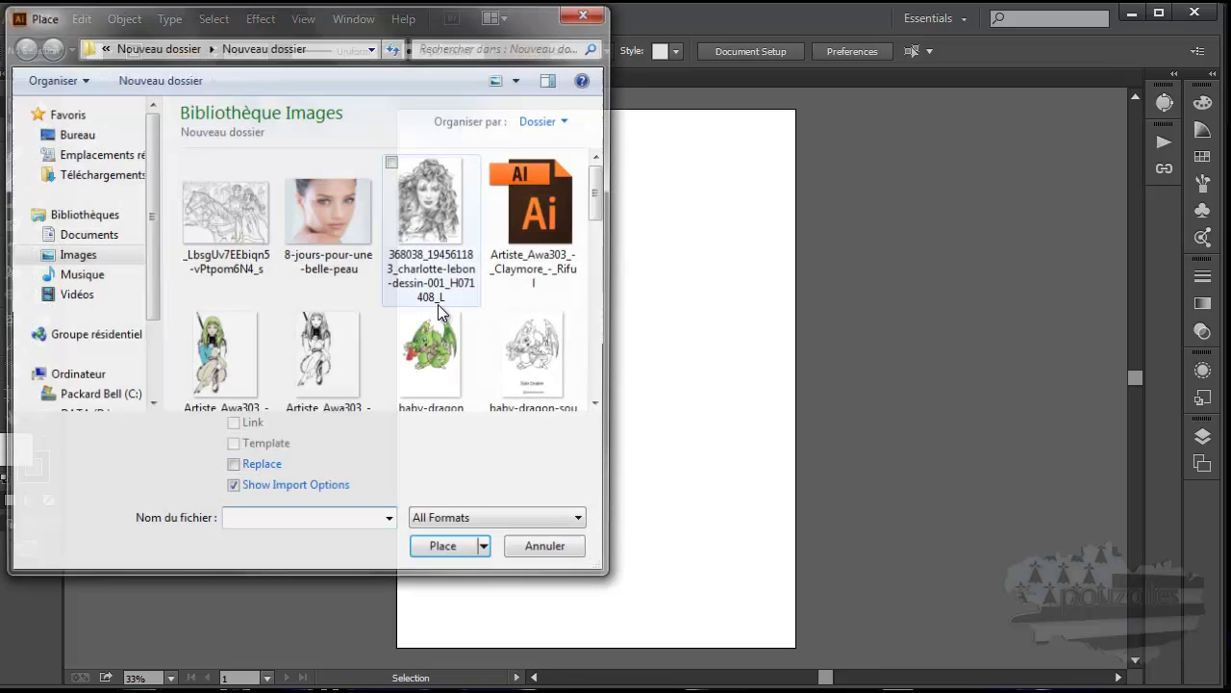
pyautogui.click(437, 298)
pyautogui.scroll(-1, 440, 312)
pyautogui.scroll(-6, 441, 312)
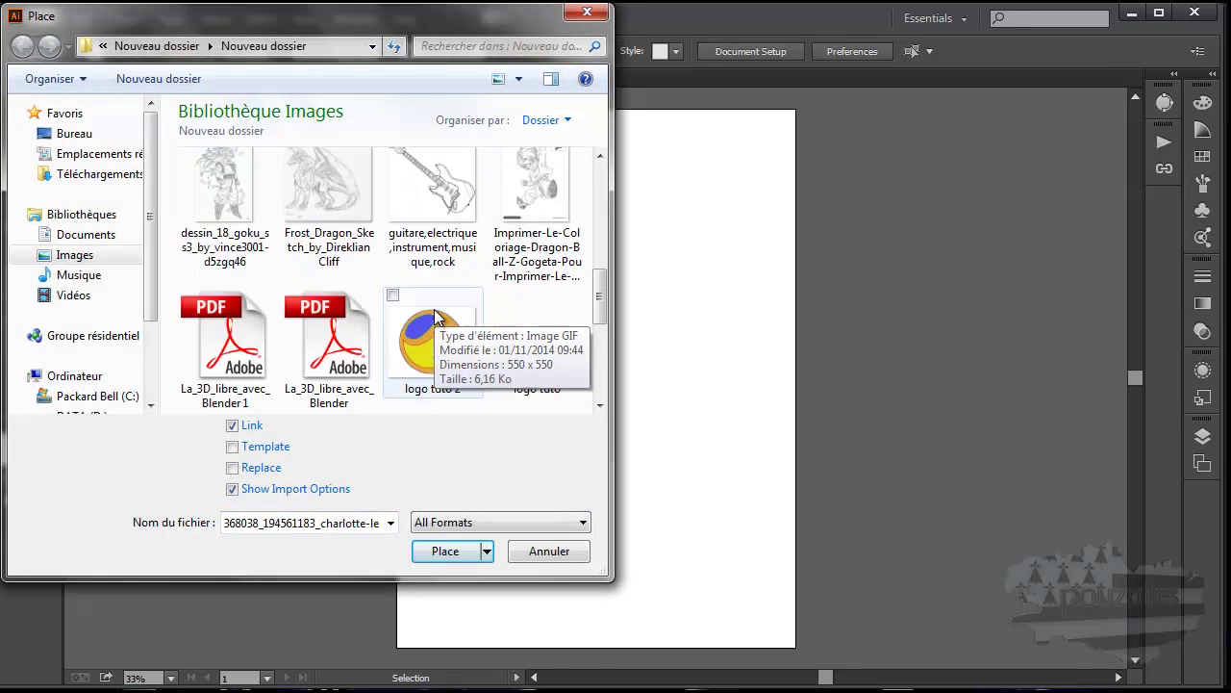
pyautogui.click(520, 243)
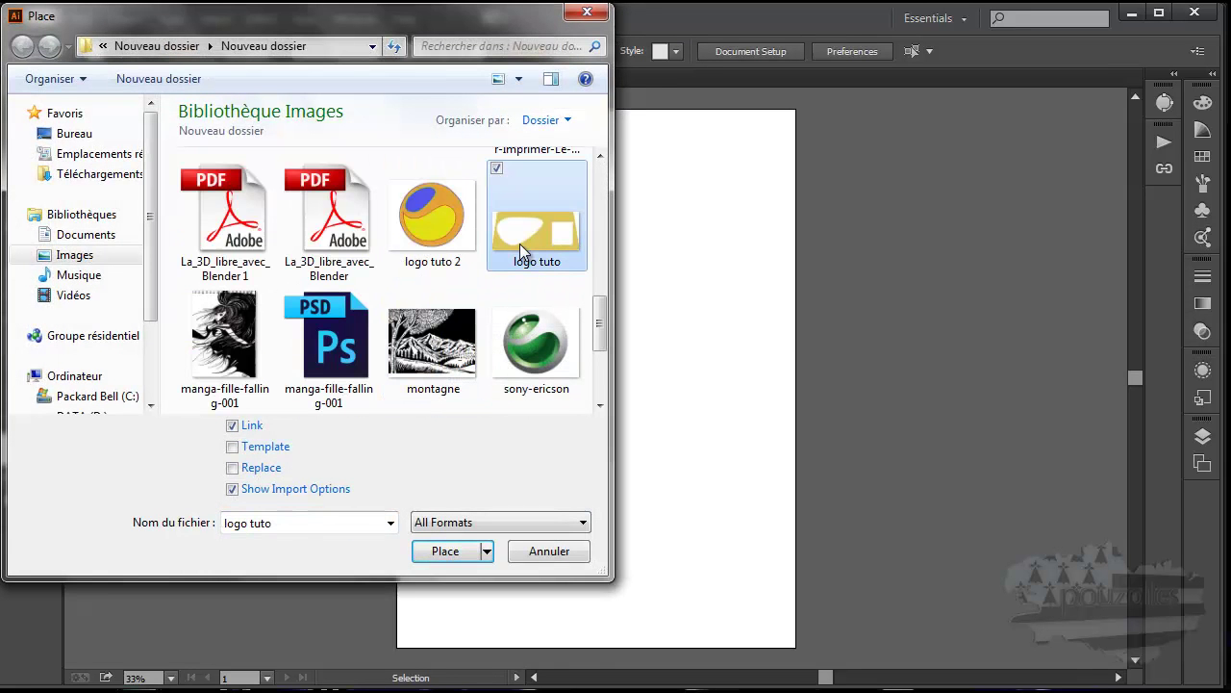
pyautogui.doubleClick(519, 244)
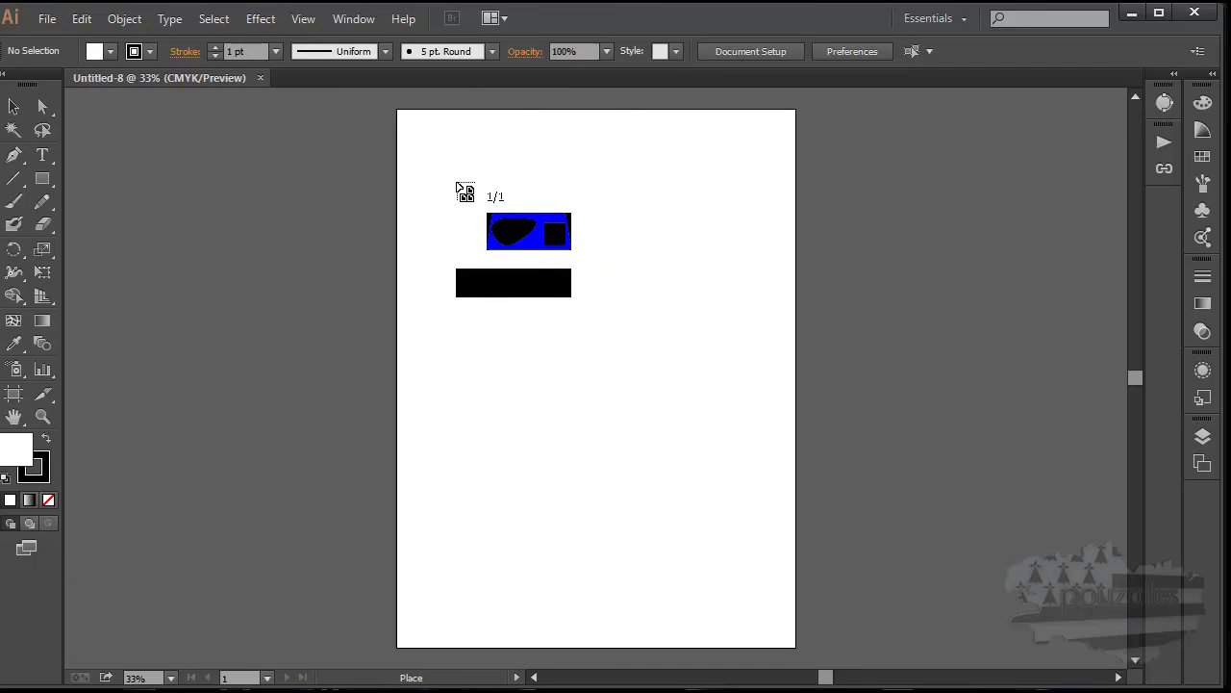
# - Place the logo tuto image as a linked file, sized to span almost the full width of the artboard's upper half
pyautogui.click(47, 19)
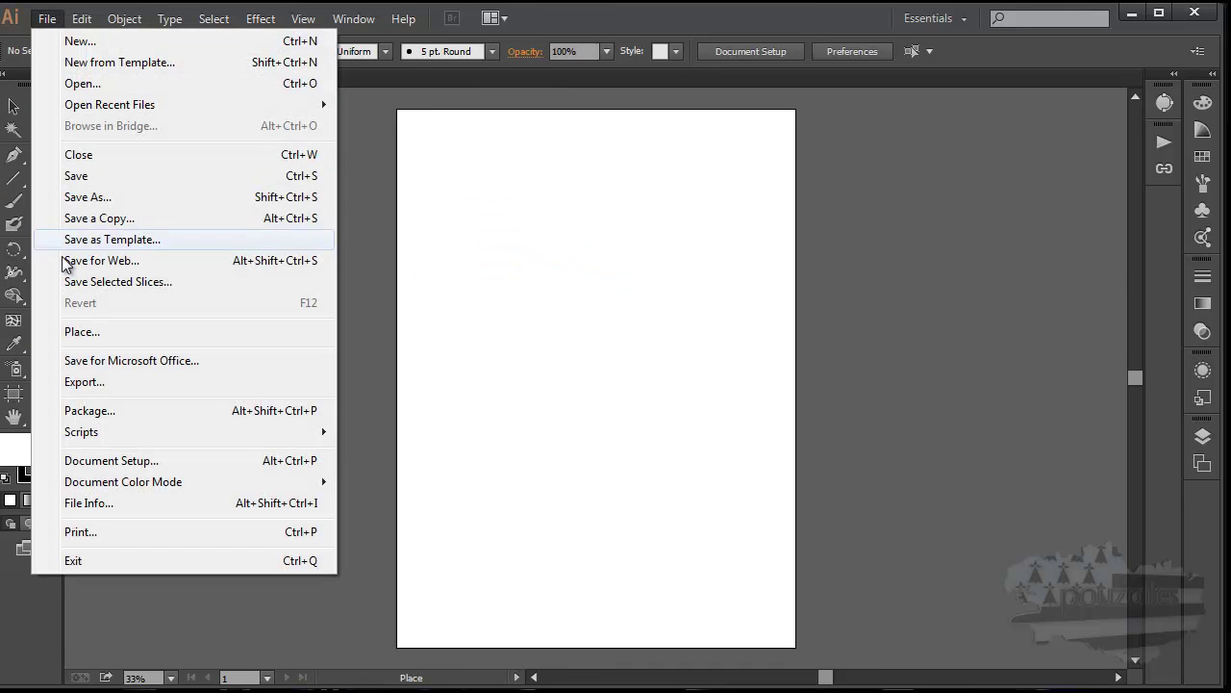
pyautogui.click(82, 332)
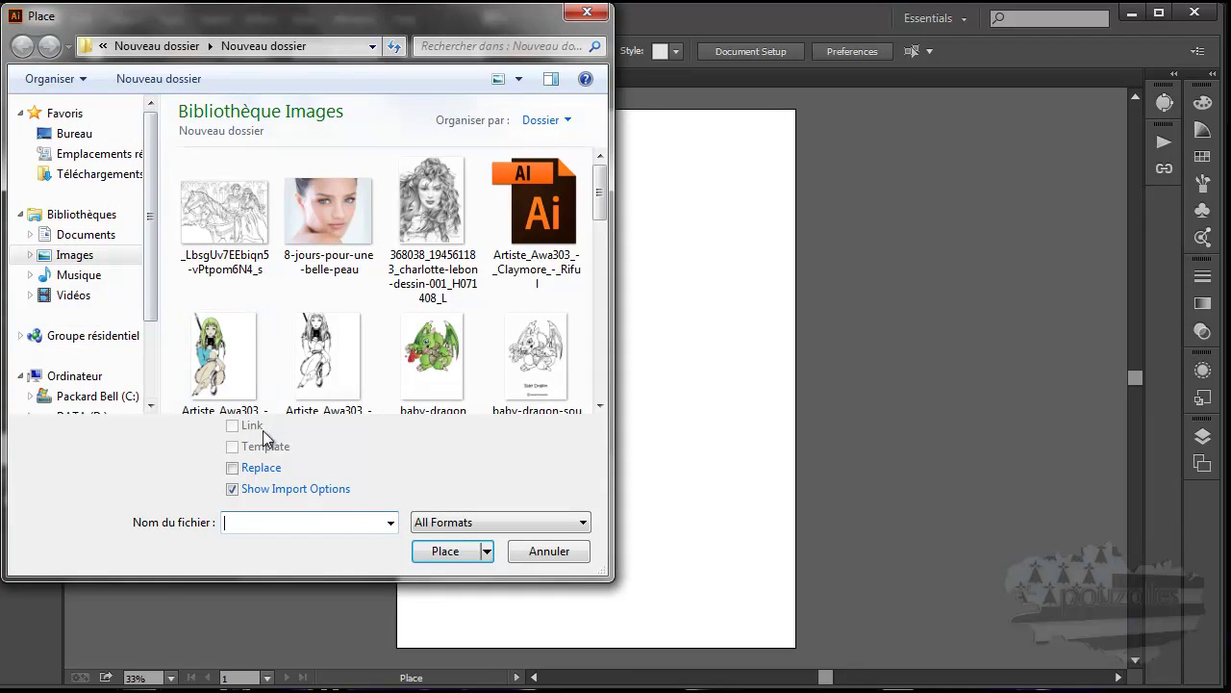
pyautogui.click(431, 269)
pyautogui.scroll(-5, 430, 323)
pyautogui.scroll(-3, 430, 322)
pyautogui.click(533, 241)
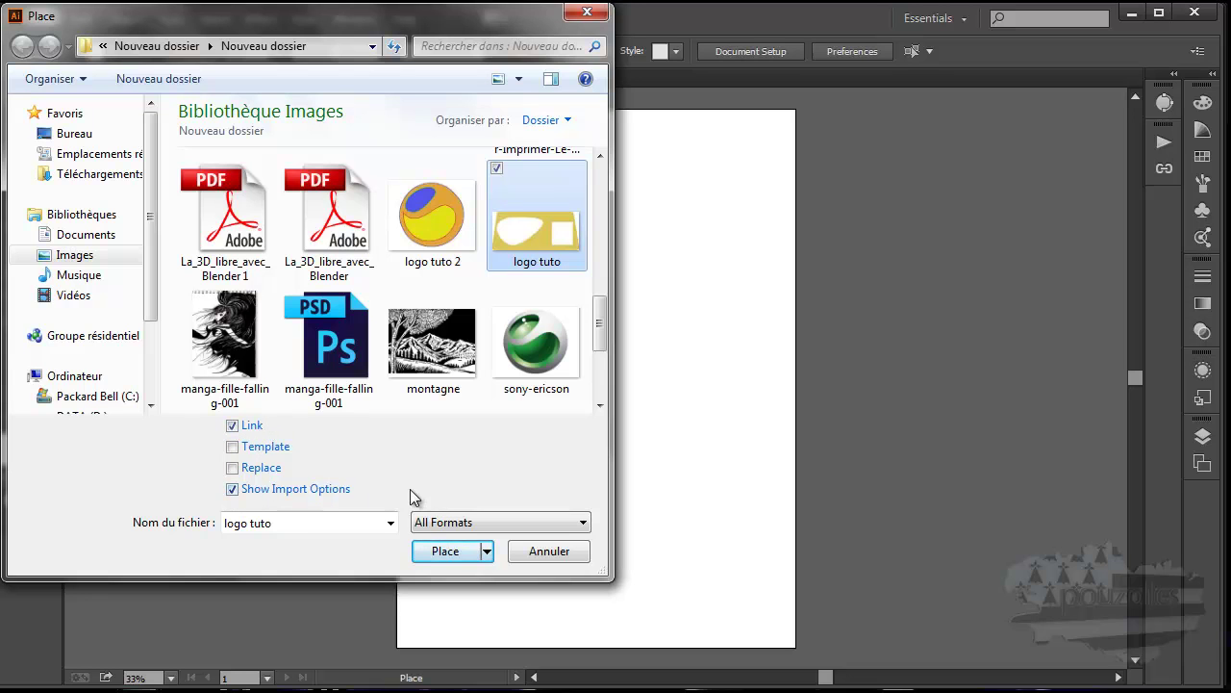
pyautogui.click(447, 552)
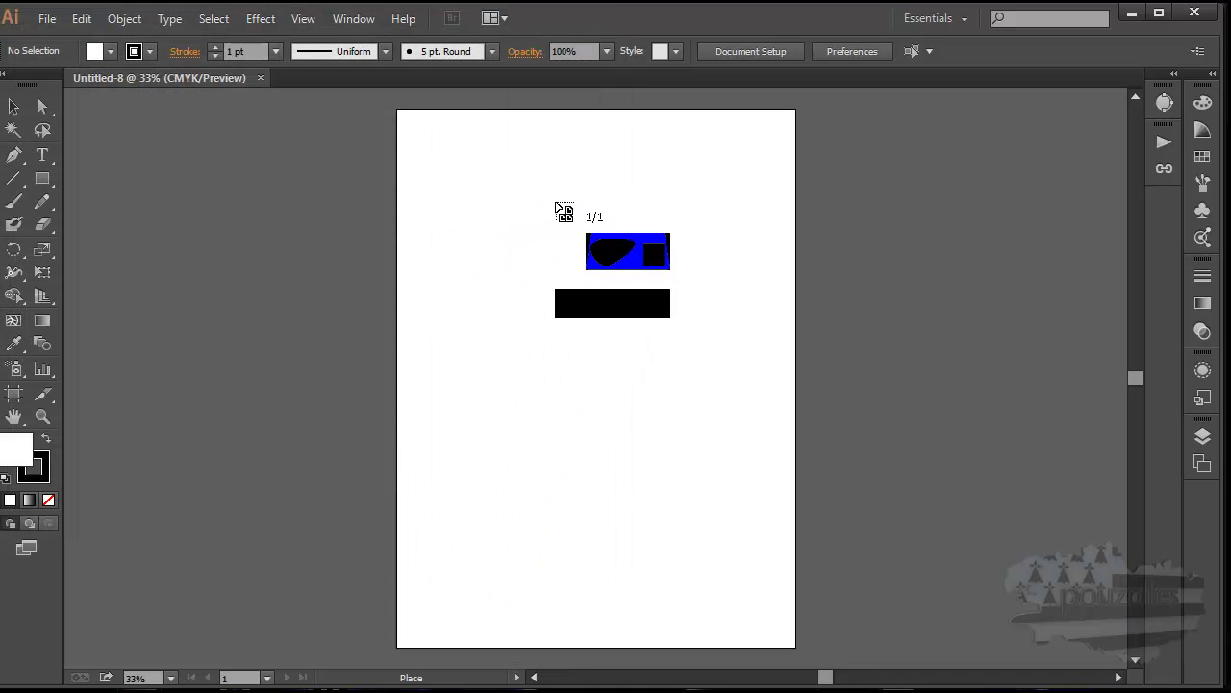
pyautogui.moveTo(402, 147); pyautogui.dragTo(783, 418)
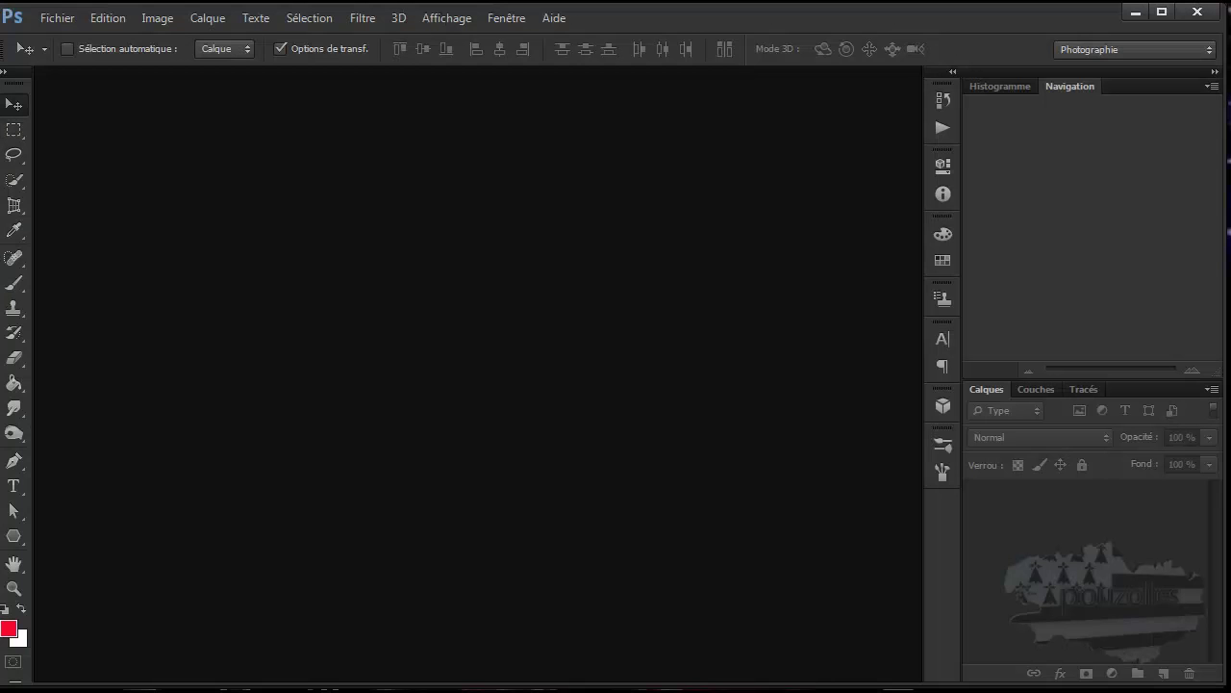
# - Switch to Photoshop and open the logo tuto image
pyautogui.click(53, 19)
pyautogui.click(60, 57)
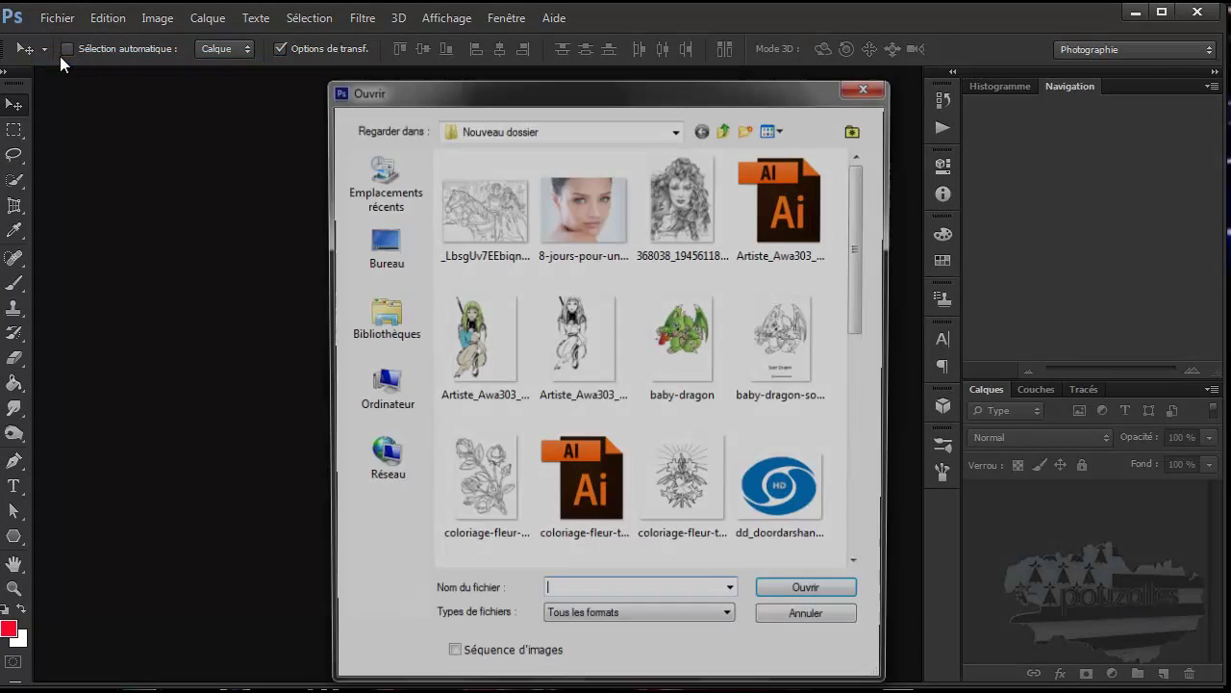
pyautogui.click(540, 400)
pyautogui.scroll(-3, 541, 395)
pyautogui.scroll(-2, 540, 404)
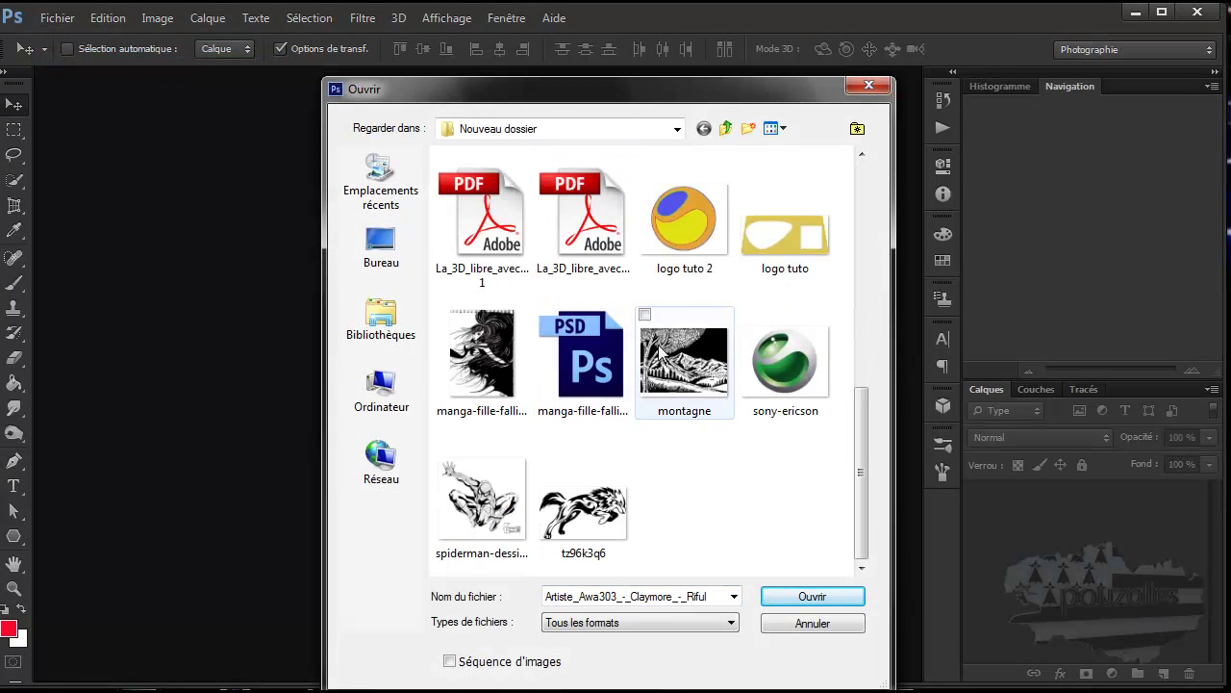
pyautogui.doubleClick(778, 266)
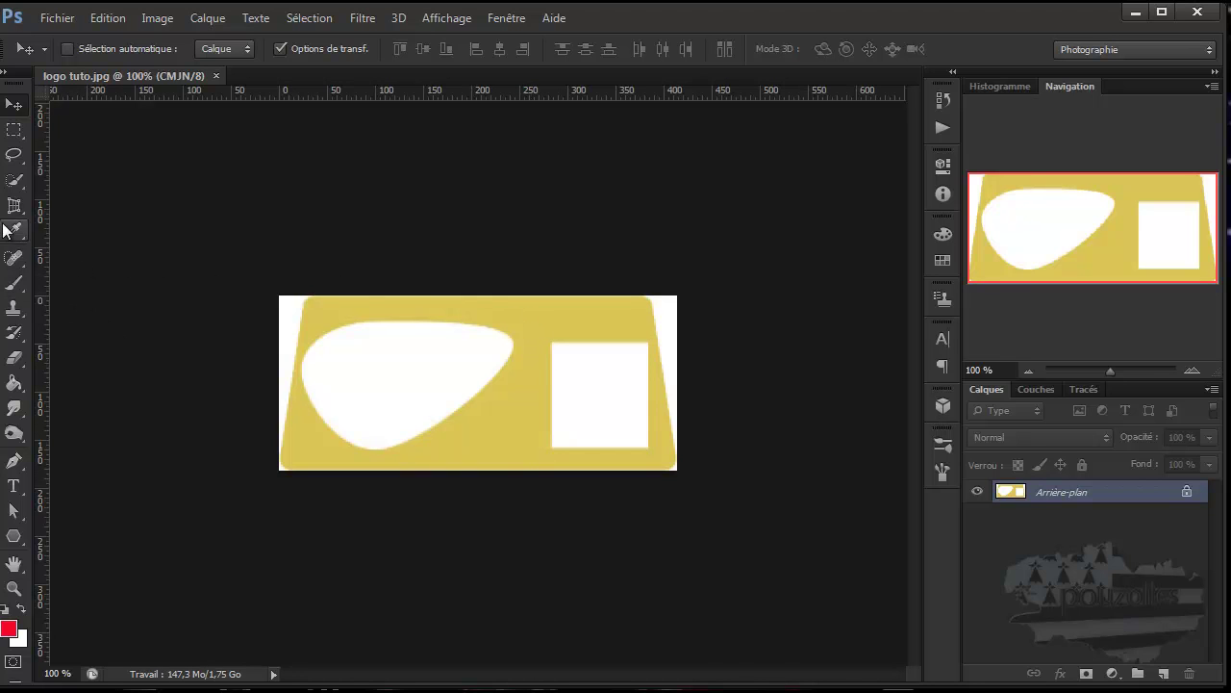
# - Add the text "pouzolles" to the logo and move it above the white square
pyautogui.click(14, 181)
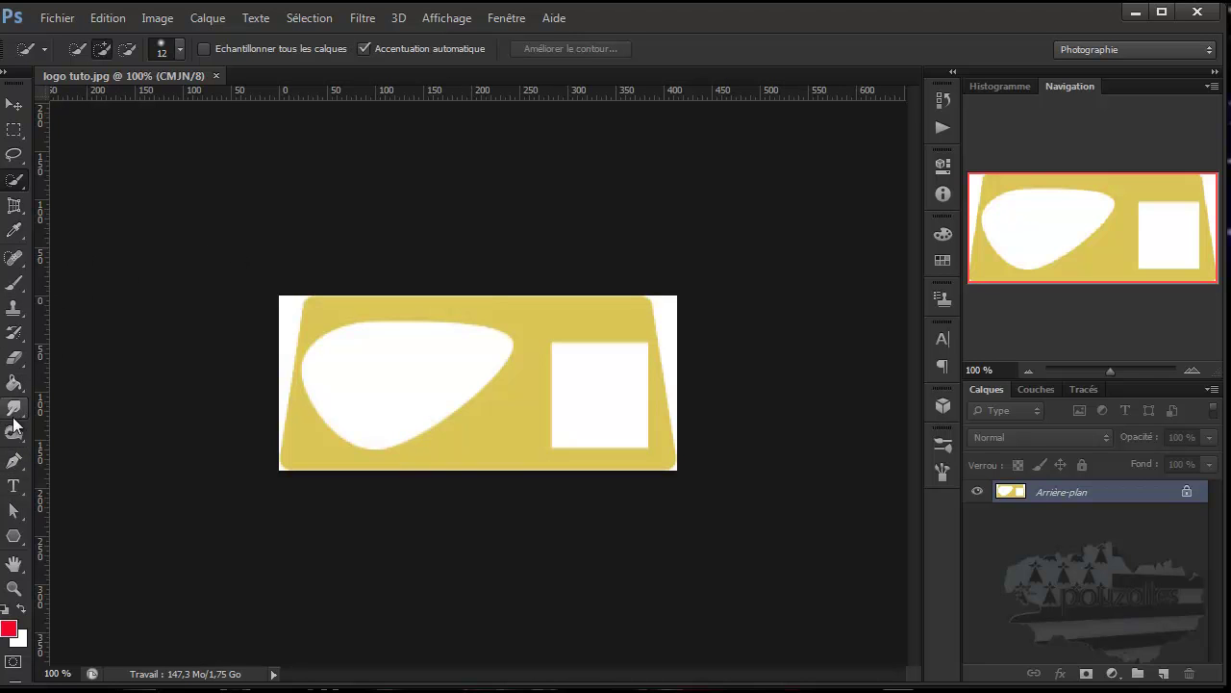
pyautogui.click(13, 486)
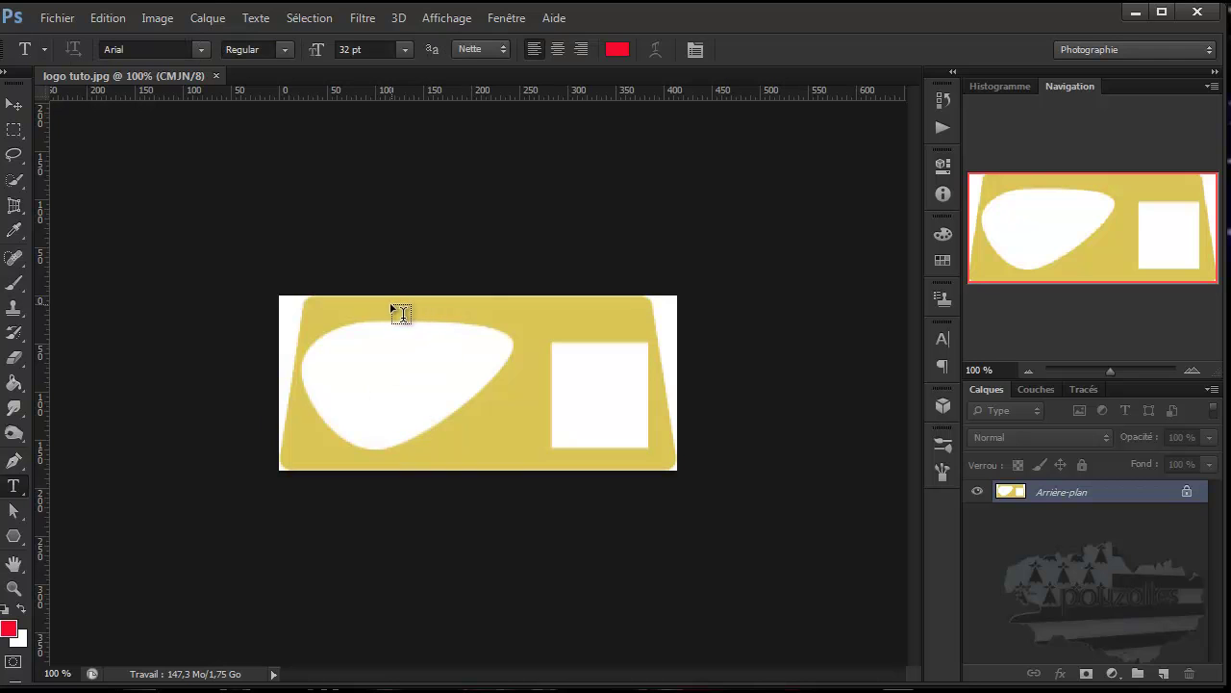
pyautogui.click(342, 305)
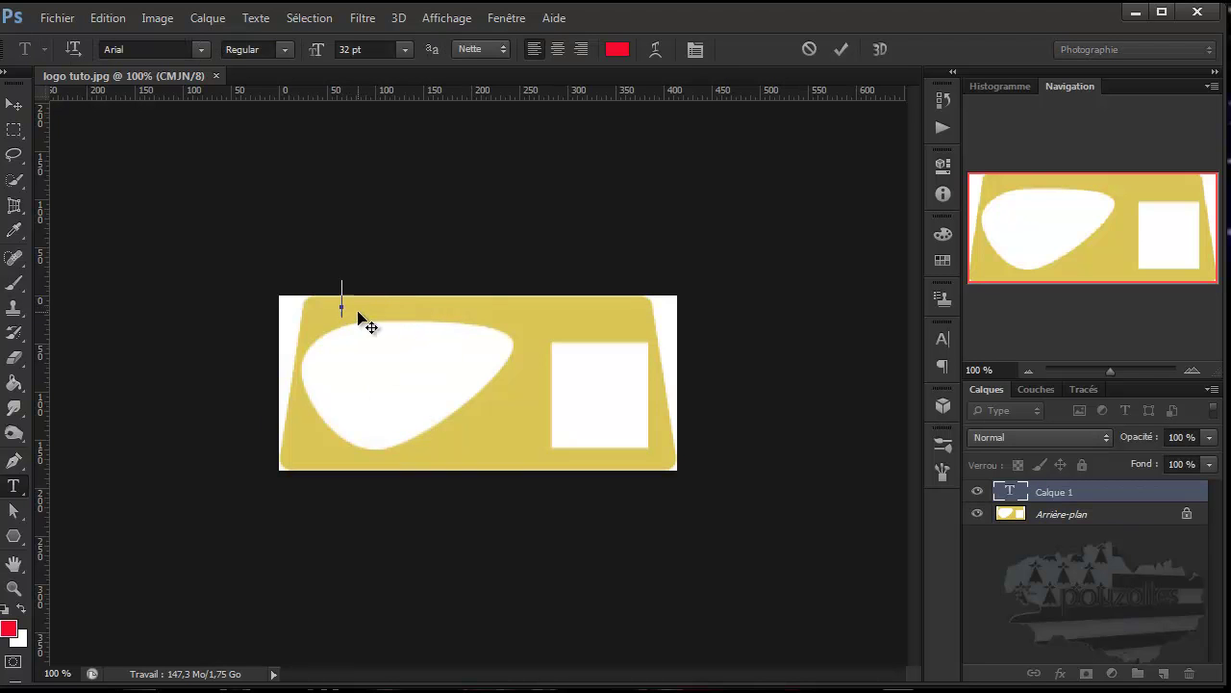
pyautogui.write('pouzolles')
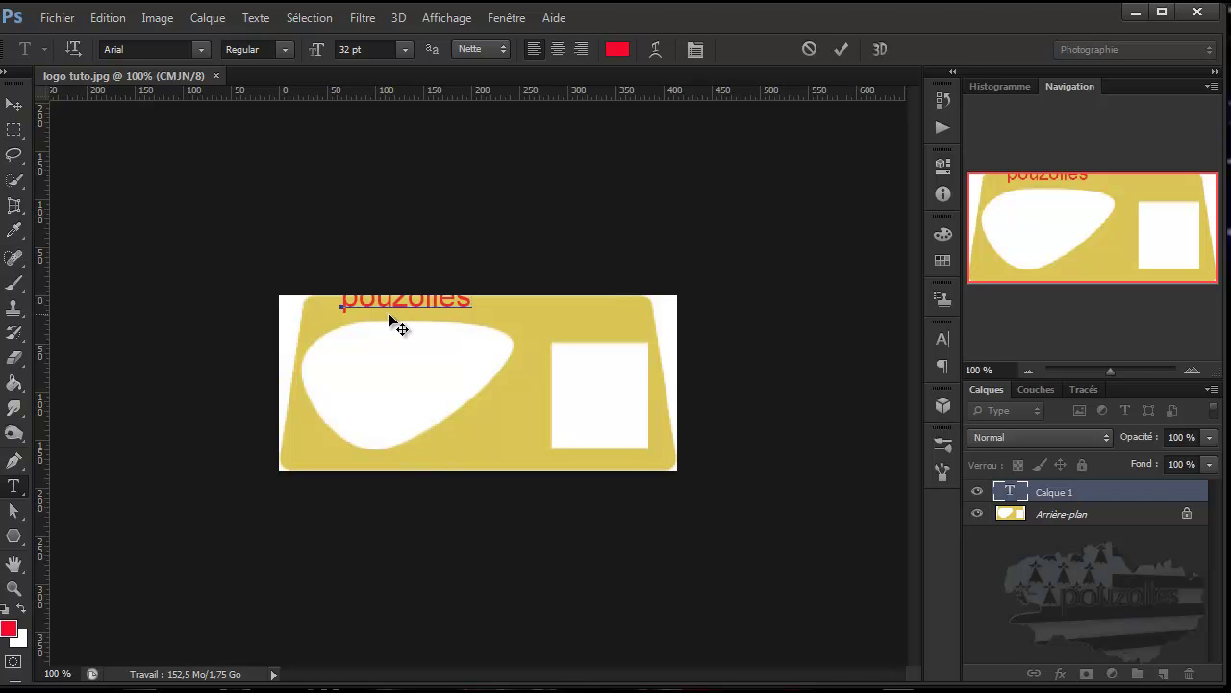
pyautogui.click(14, 103)
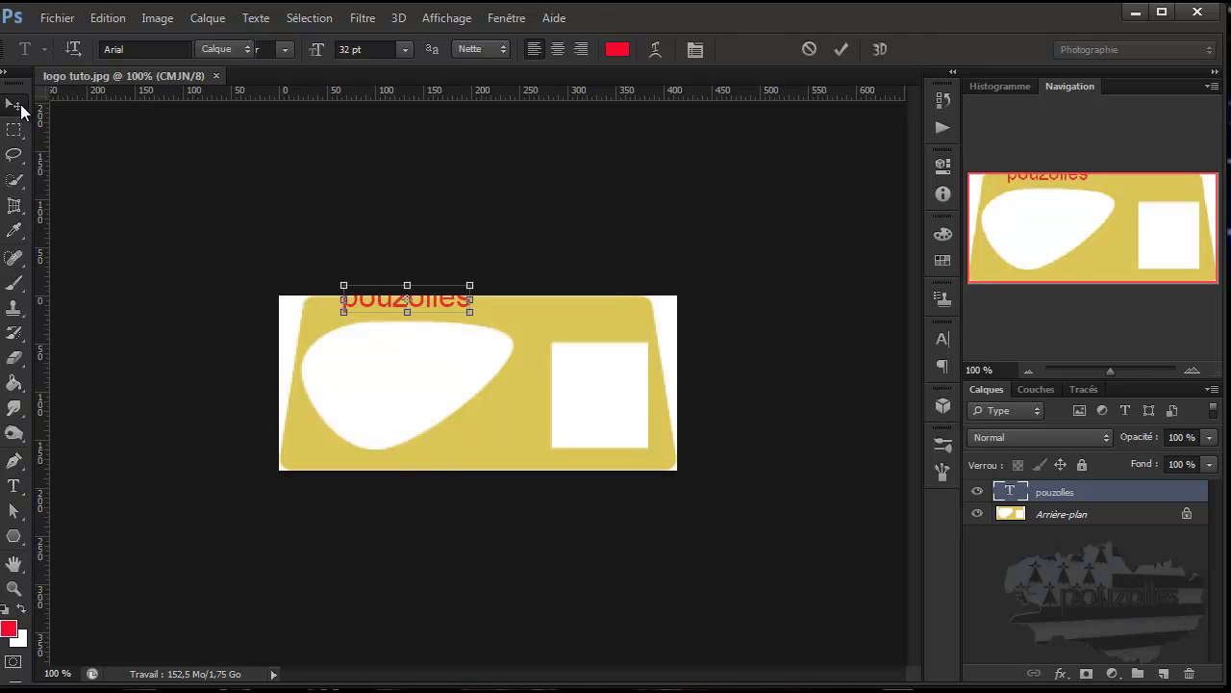
pyautogui.moveTo(435, 312); pyautogui.dragTo(607, 313)
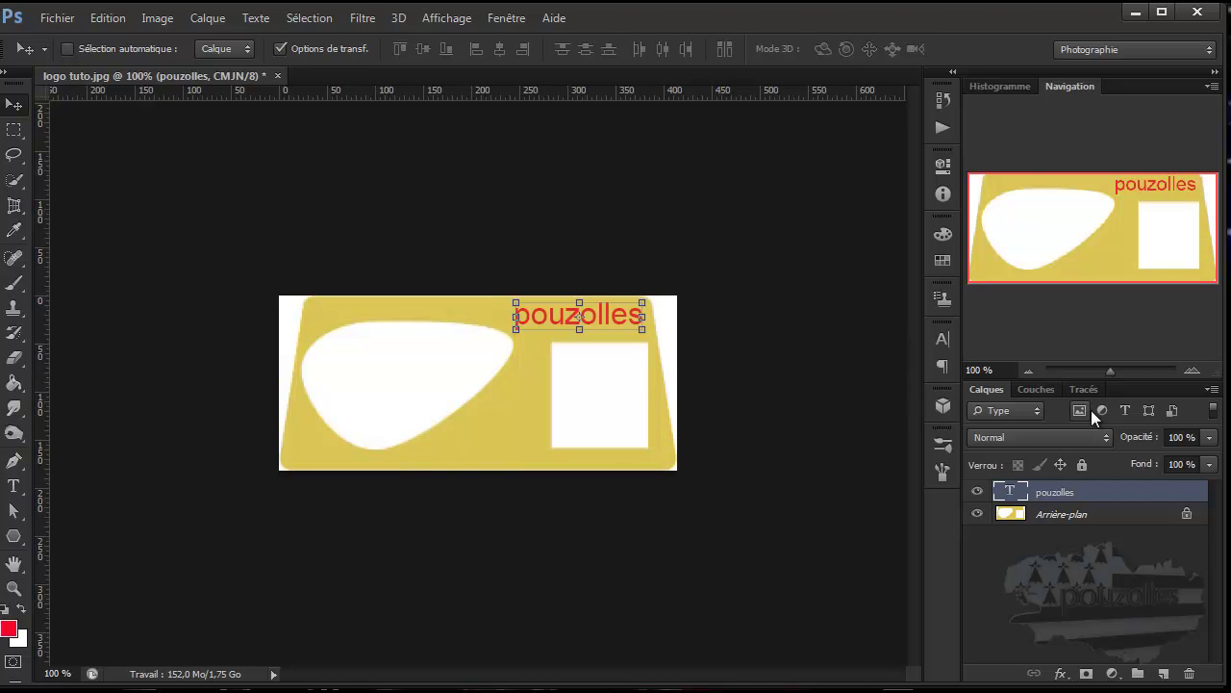
# - Try the Eclaircir blend mode on the pouzolles text layer, and set it to Incrustation
pyautogui.click(1106, 437)
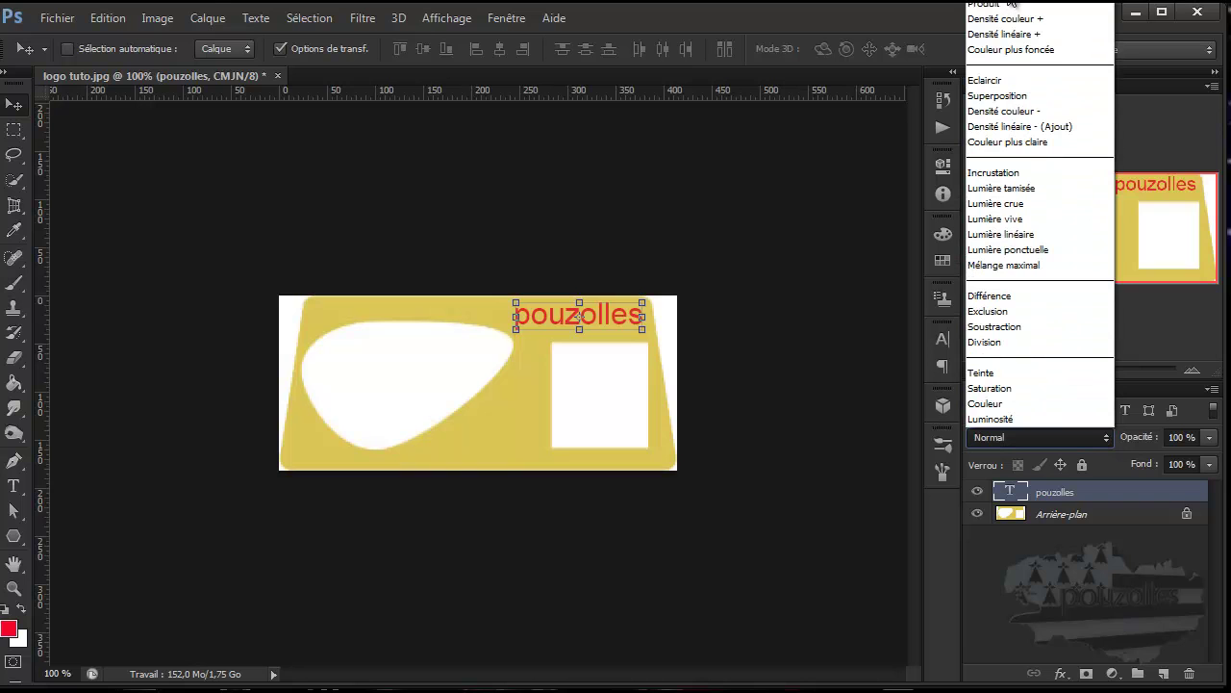
pyautogui.click(999, 82)
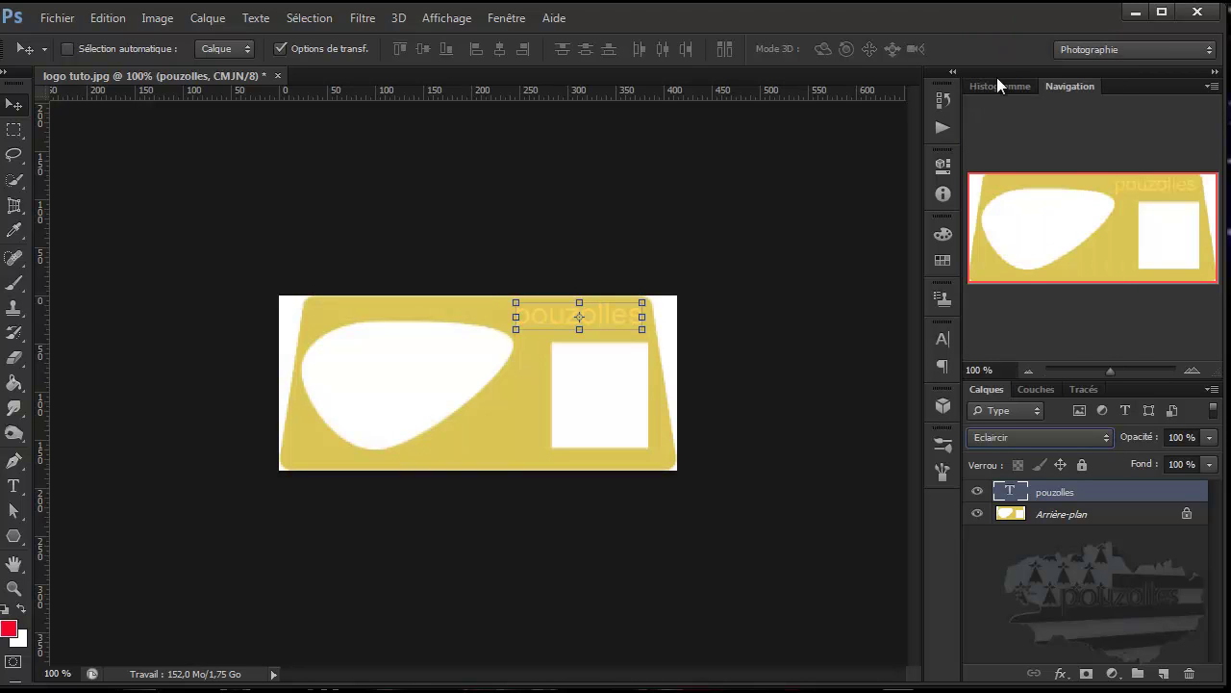
pyautogui.click(1022, 438)
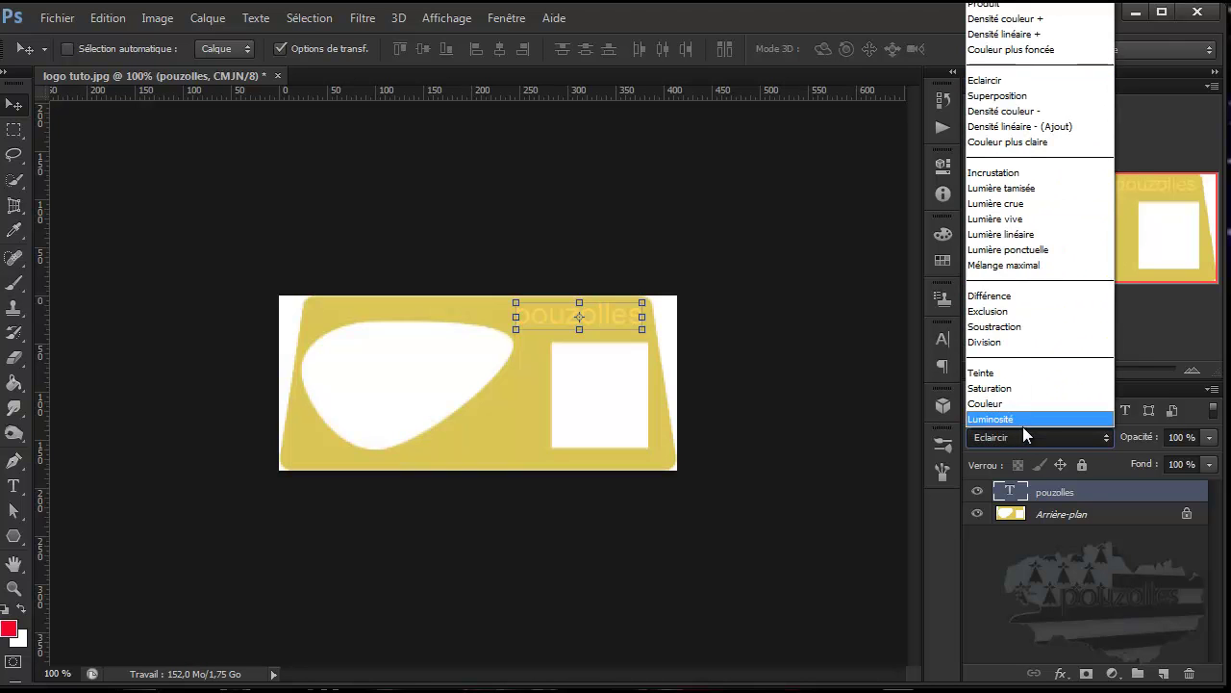
pyautogui.click(1017, 176)
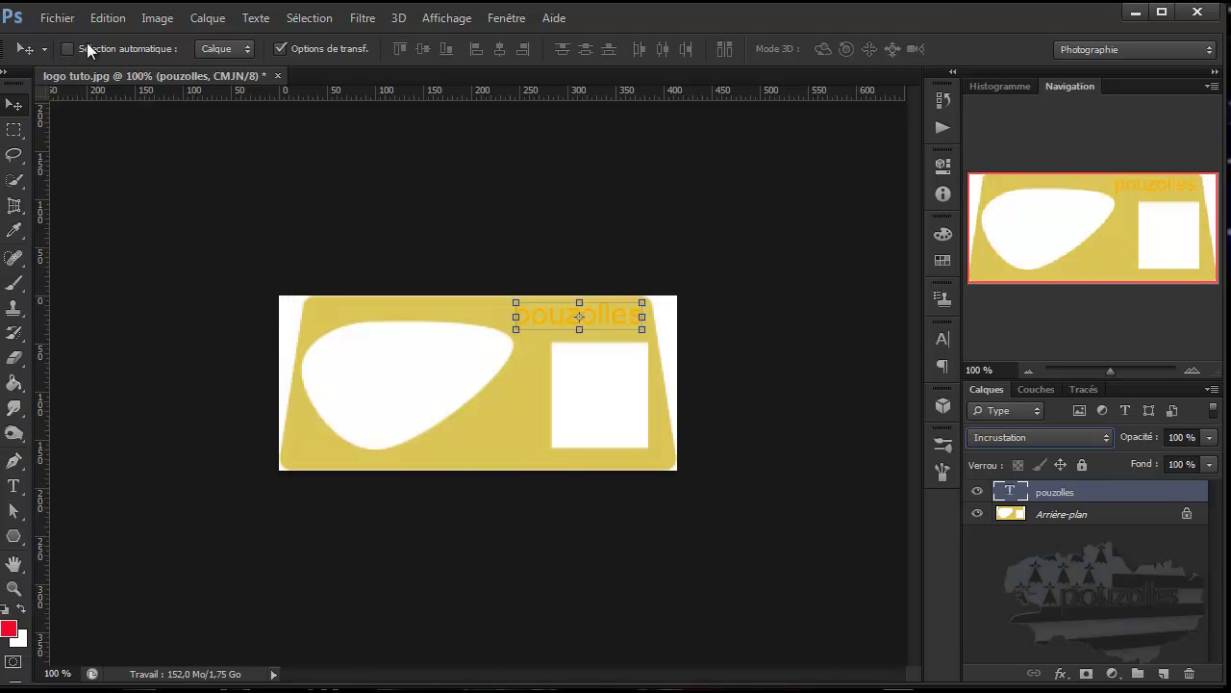
# - Open the portrait photo 8-jours-pour-une-belle-peau as a second document
pyautogui.click(58, 19)
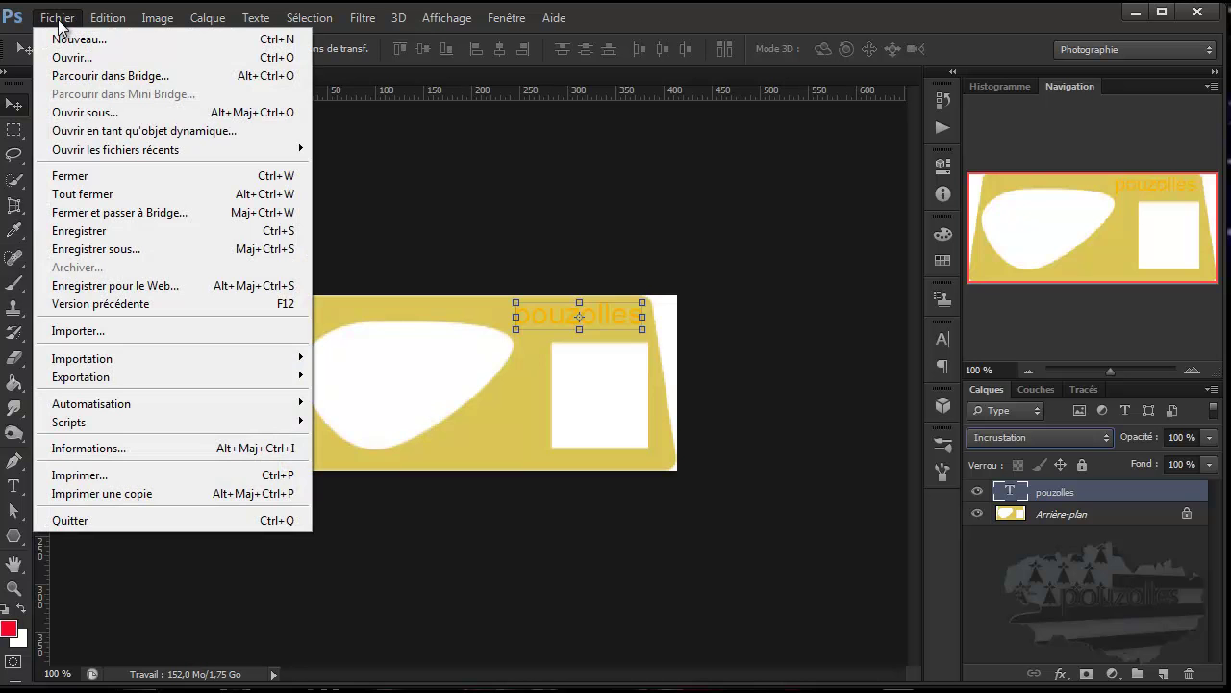
pyautogui.click(57, 56)
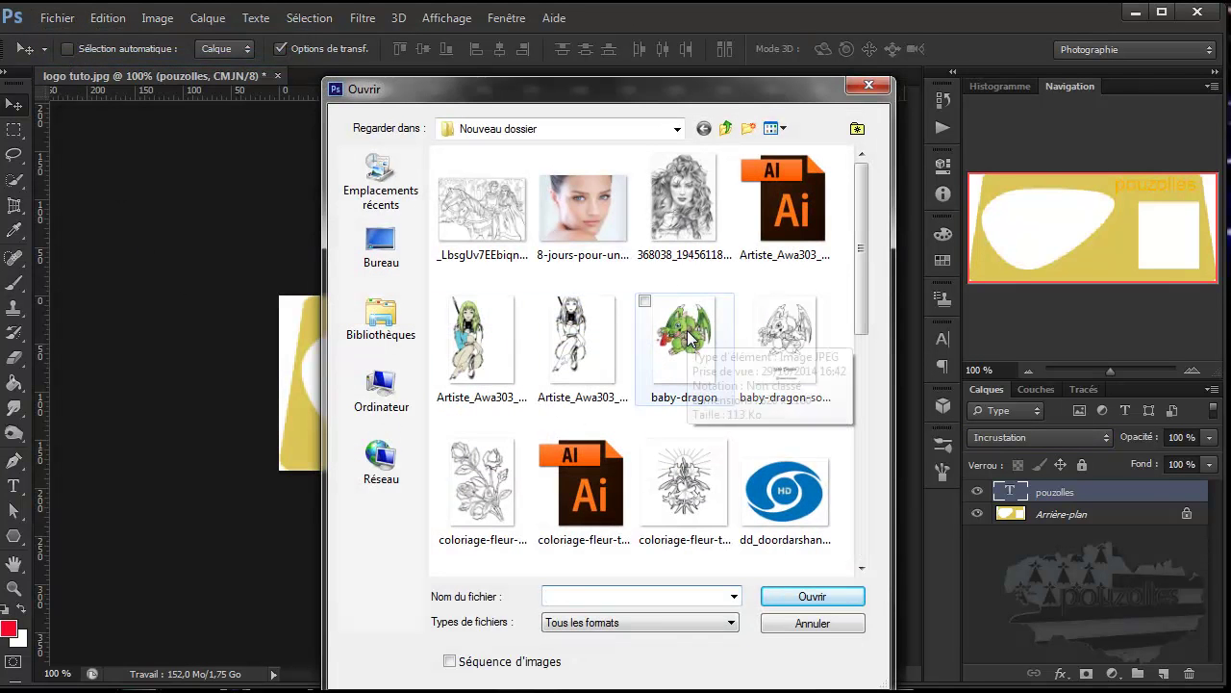
pyautogui.doubleClick(587, 231)
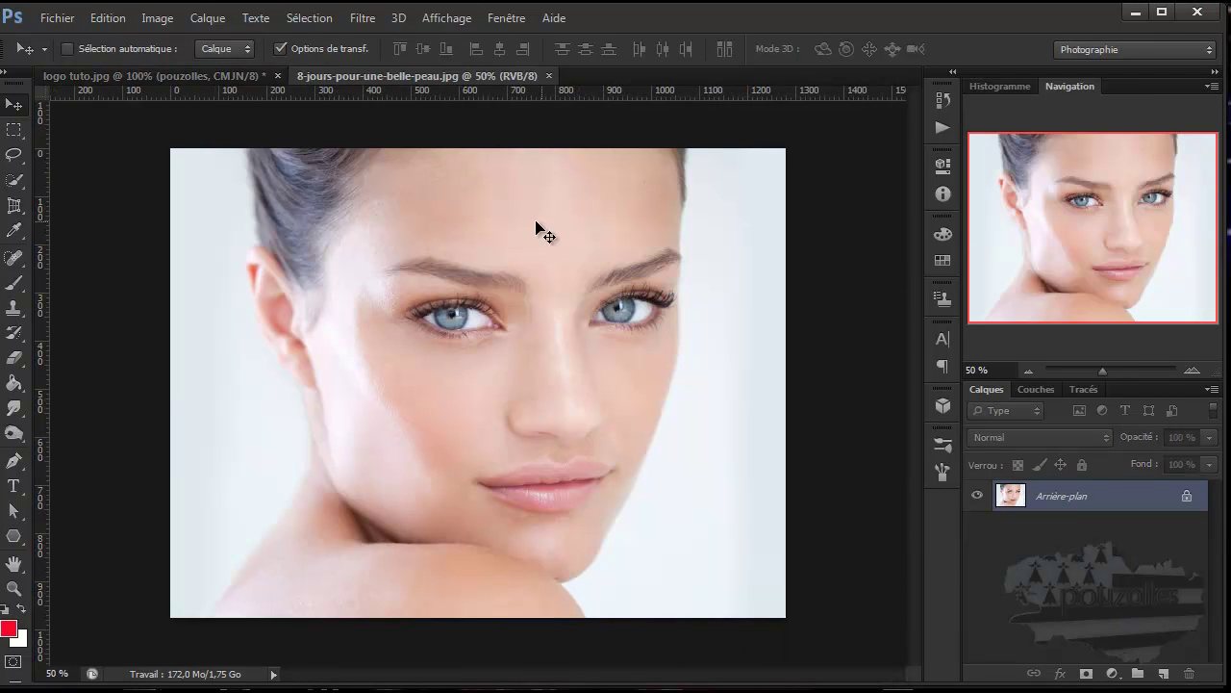
# - Copy the portrait photo into the logo tuto document as a new layer, with the eye filling the canvas
pyautogui.moveTo(259, 148); pyautogui.dragTo(330, 297)
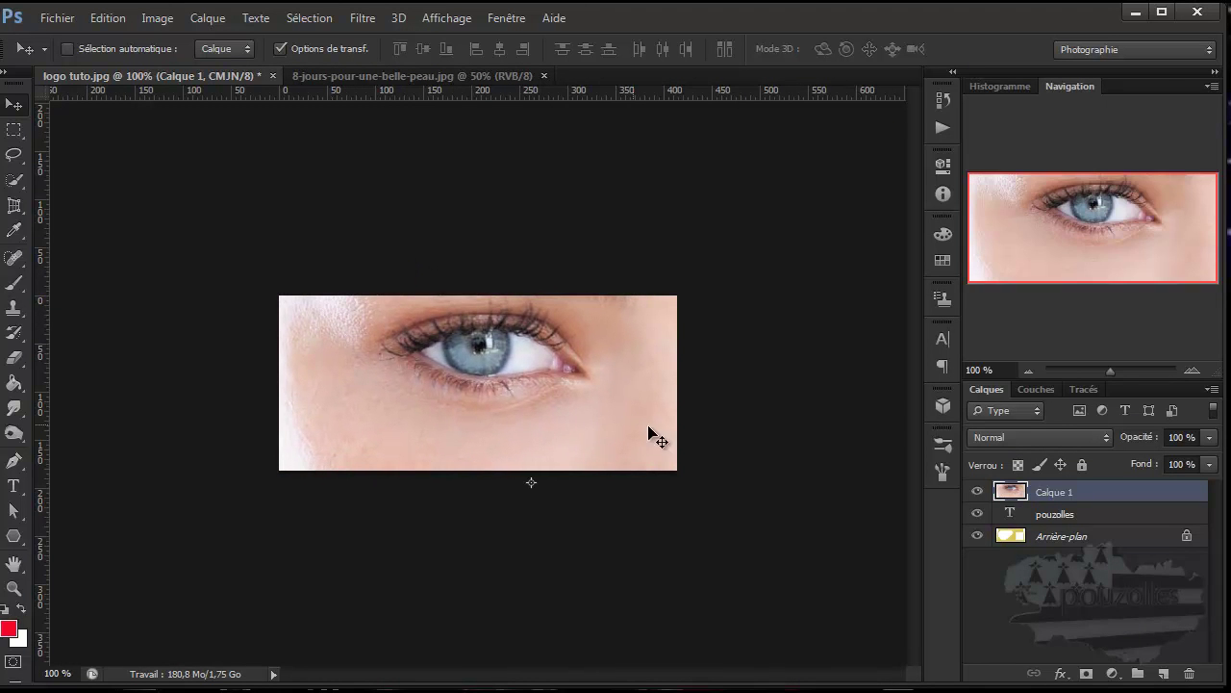
# - Try the Superposition blend mode on the eye photo layer, and return it to Normal
pyautogui.click(1061, 436)
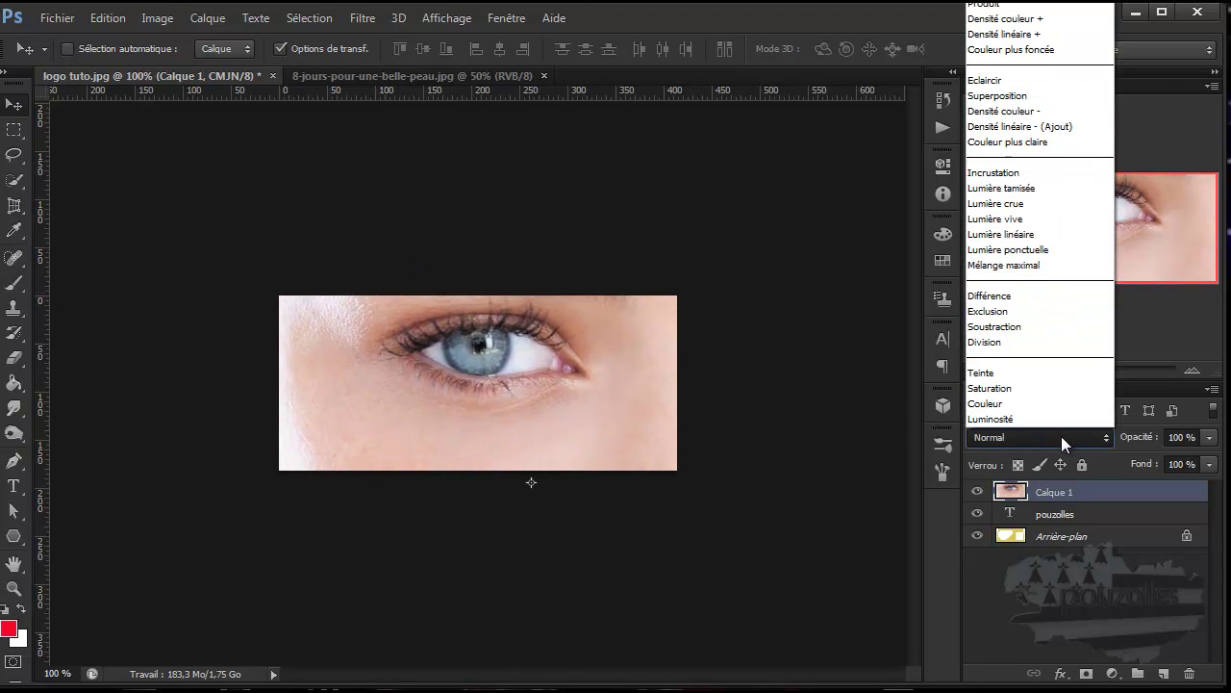
pyautogui.click(1016, 95)
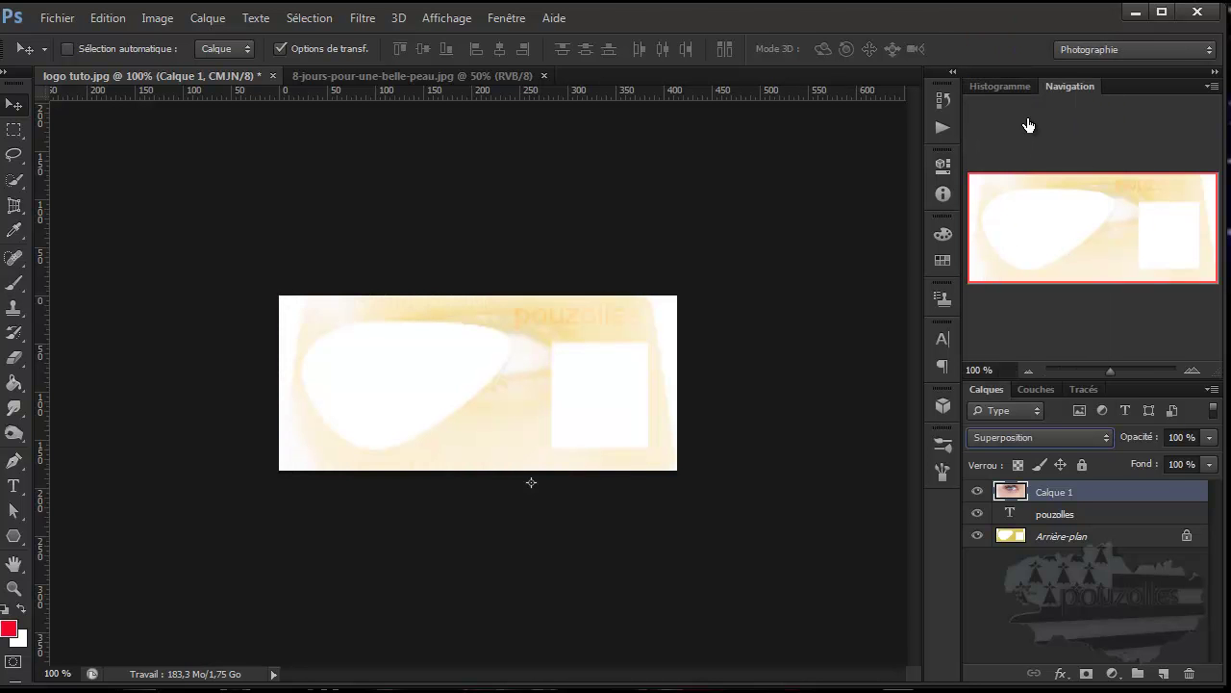
pyautogui.click(1021, 435)
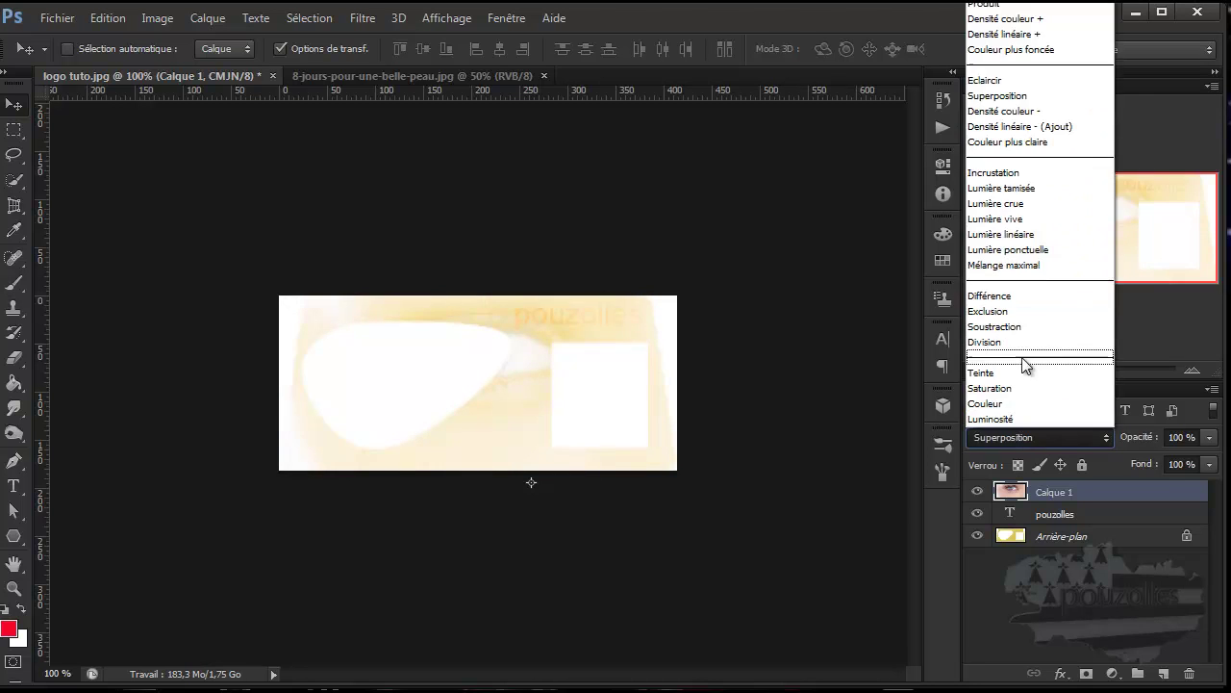
pyautogui.click(1020, 10)
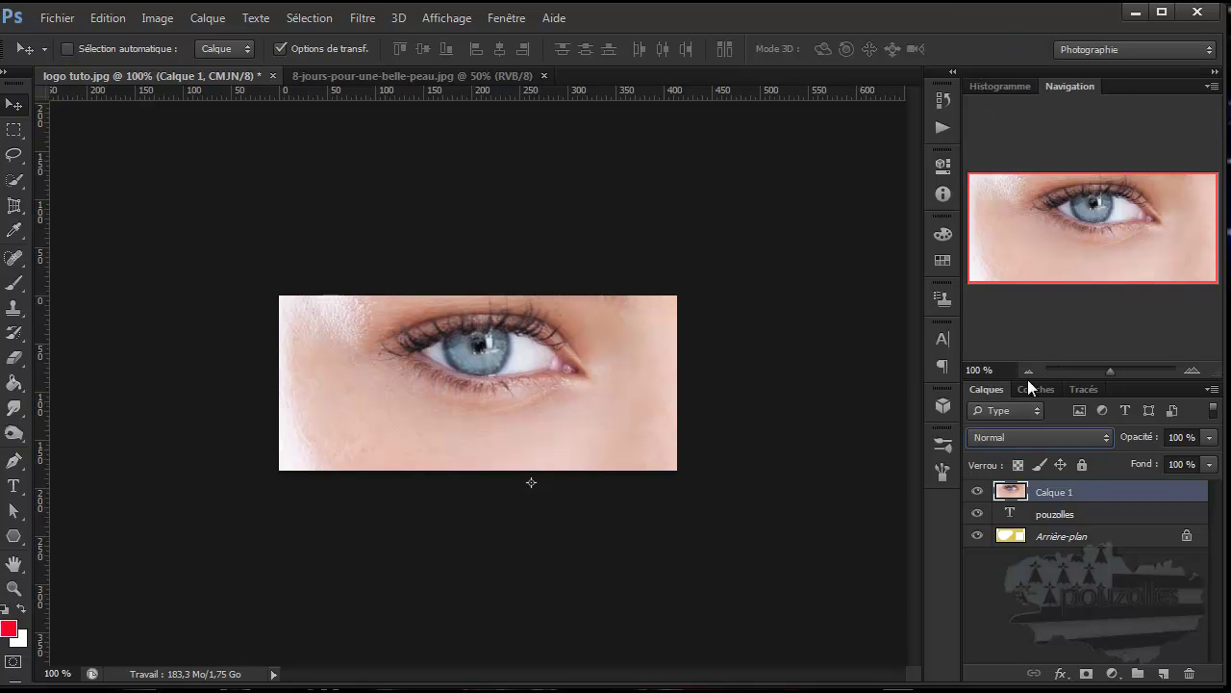
# - Preview the blend modes on the eye photo layer one after another, going down the list to Luminosité
pyautogui.press('Down')
pyautogui.press('Down')
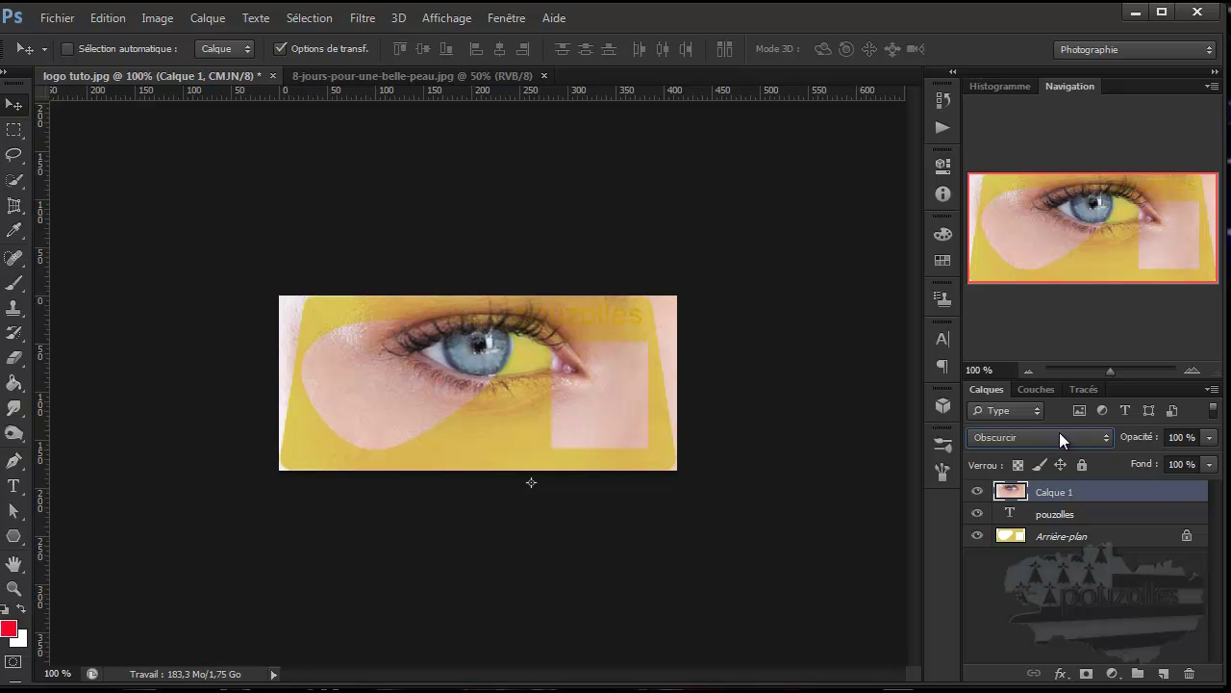
pyautogui.press('Down')
pyautogui.press('Down')
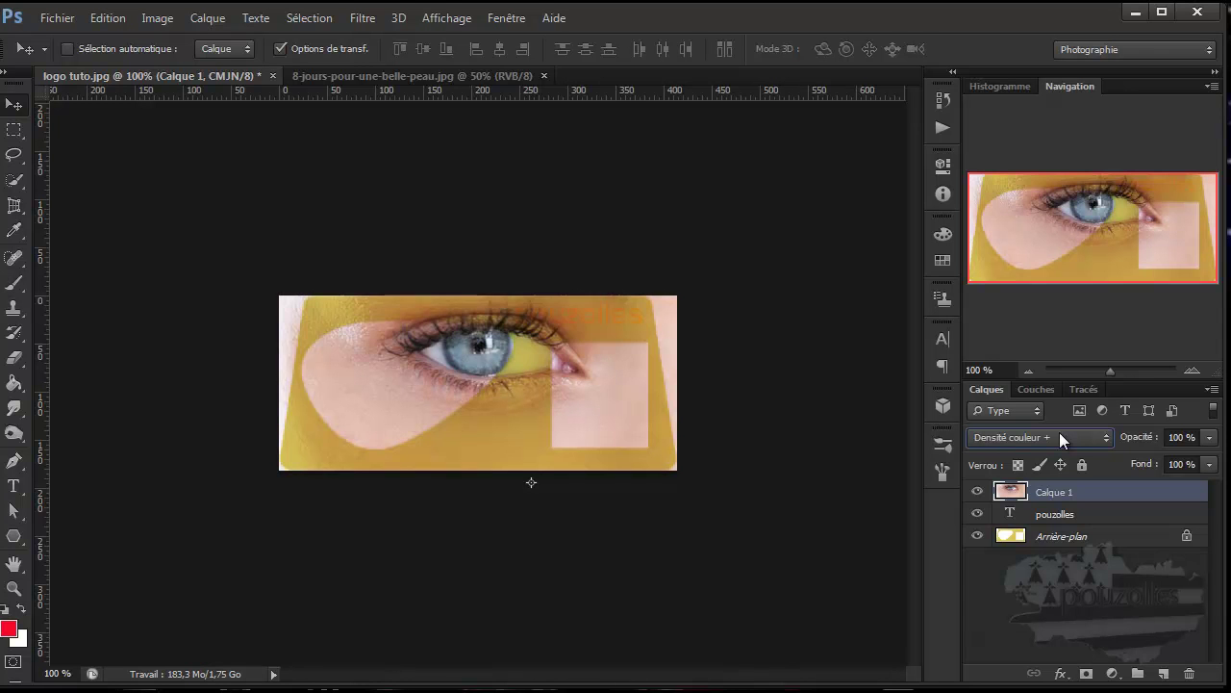
pyautogui.press('Down')
pyautogui.press('Down')
pyautogui.press('Down')
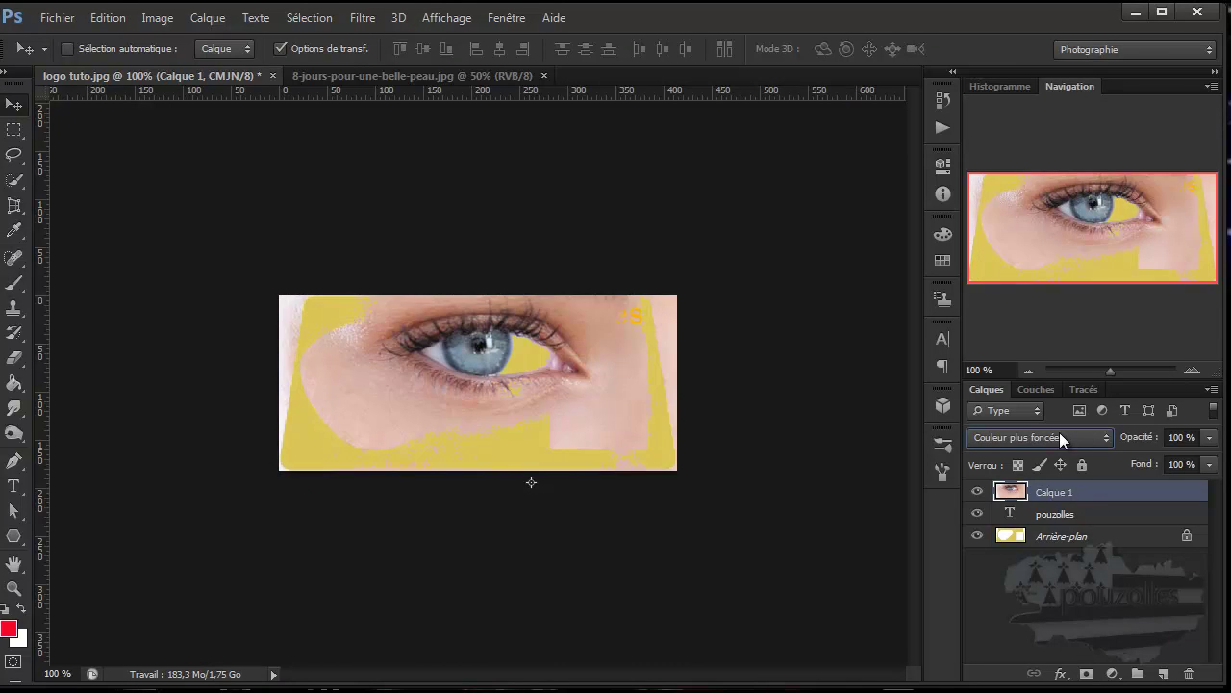
pyautogui.press('Down')
pyautogui.press('Down')
pyautogui.press('Down')
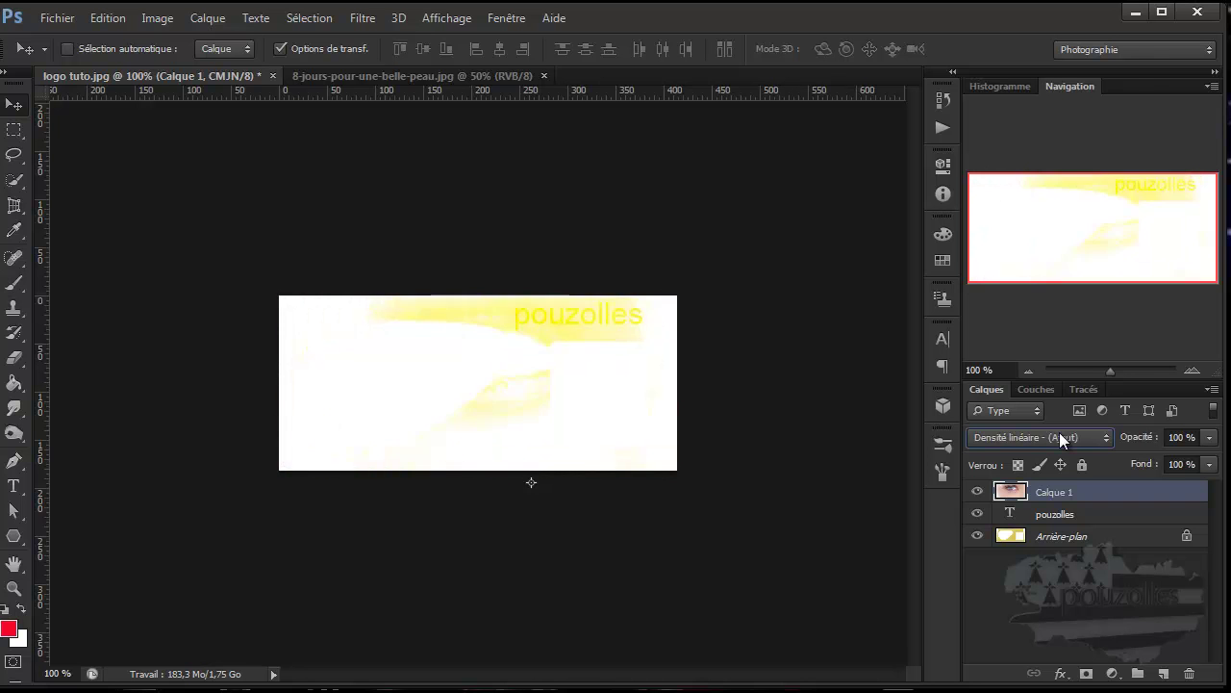
pyautogui.press('Down')
pyautogui.press('Down')
pyautogui.press('Down')
pyautogui.press('Down')
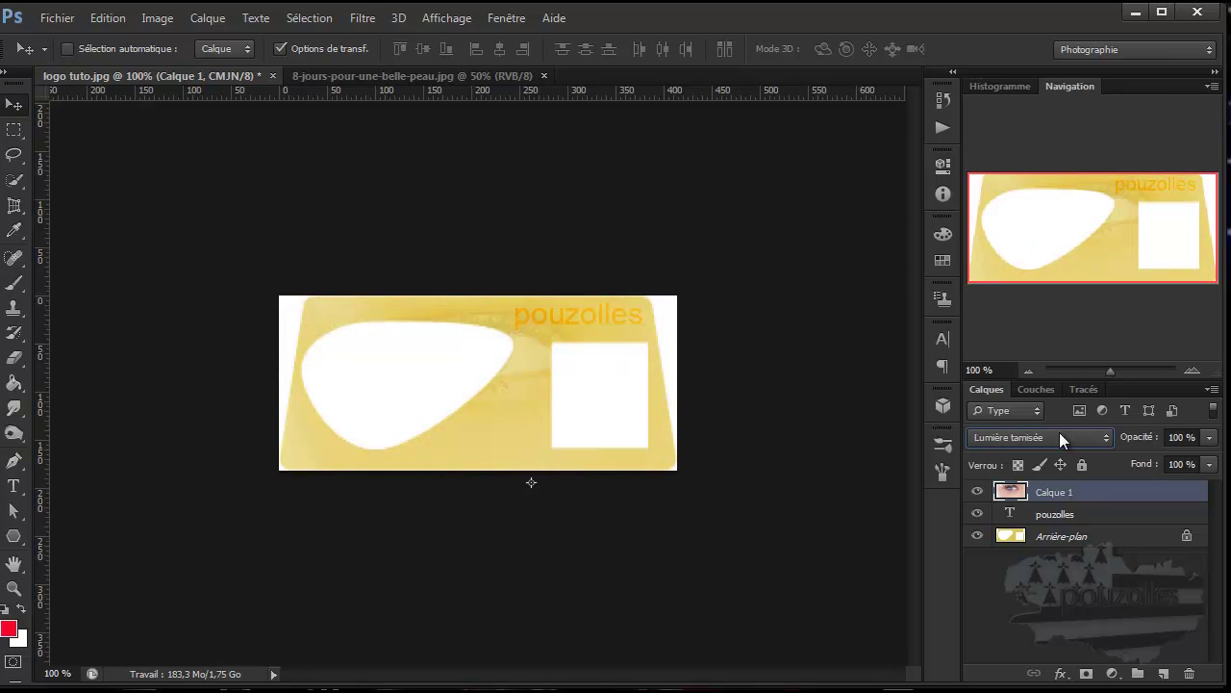
pyautogui.press('Down')
pyautogui.press('Down')
pyautogui.press('Down')
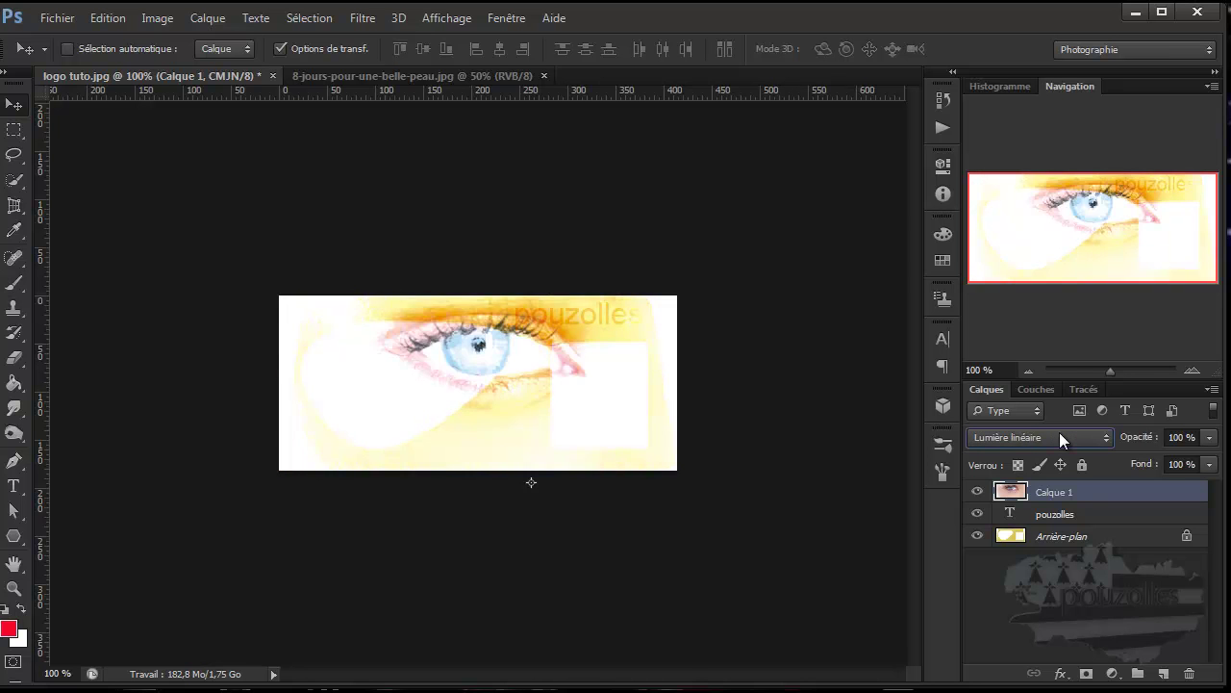
pyautogui.press('Down')
pyautogui.press('Down')
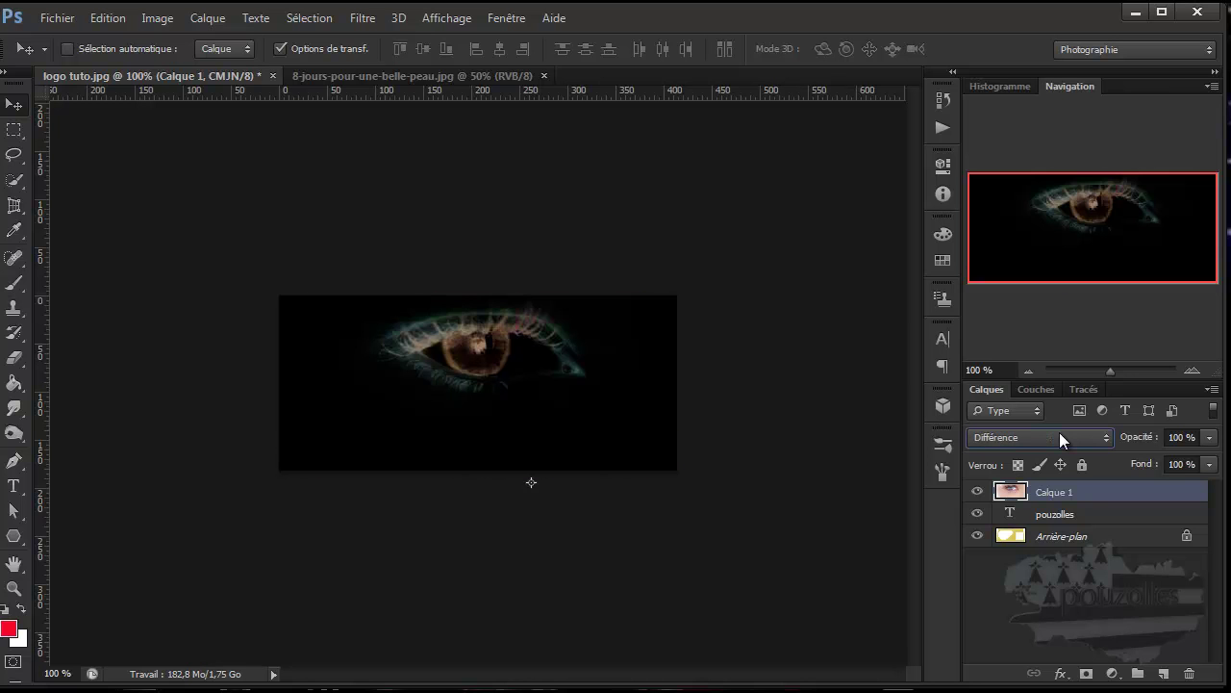
pyautogui.press('Down')
pyautogui.press('Down')
pyautogui.press('Down')
pyautogui.press('Down')
pyautogui.press('Down')
pyautogui.press('Down')
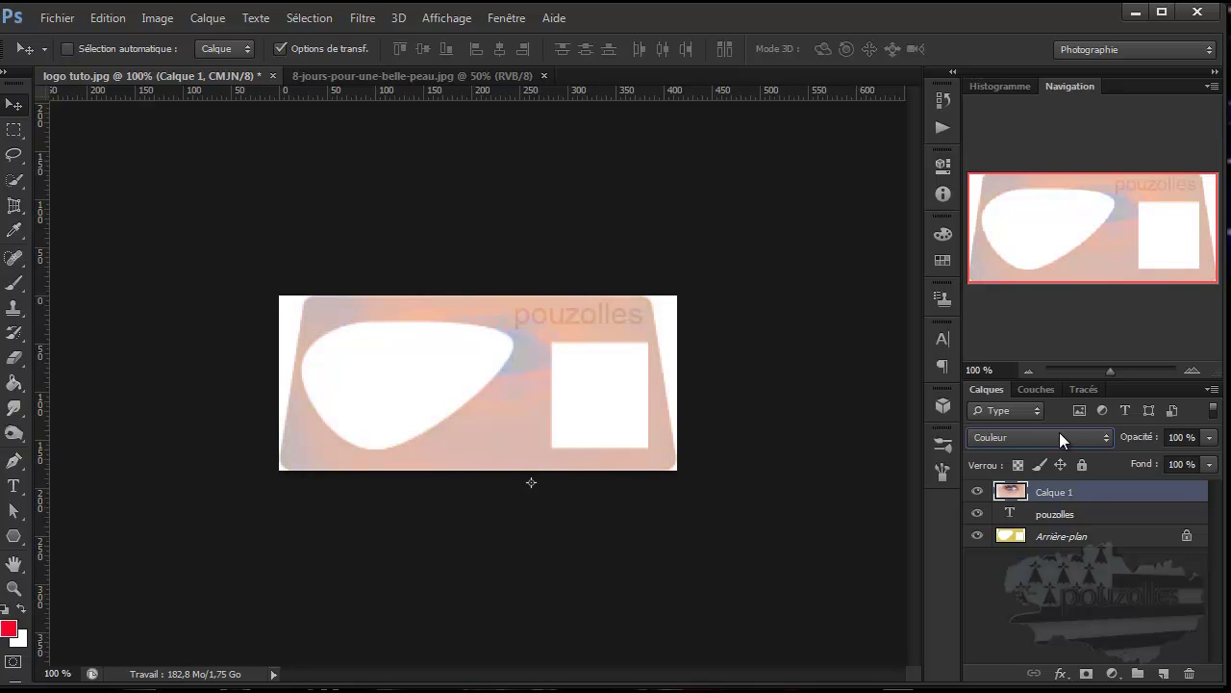
pyautogui.press('Down')
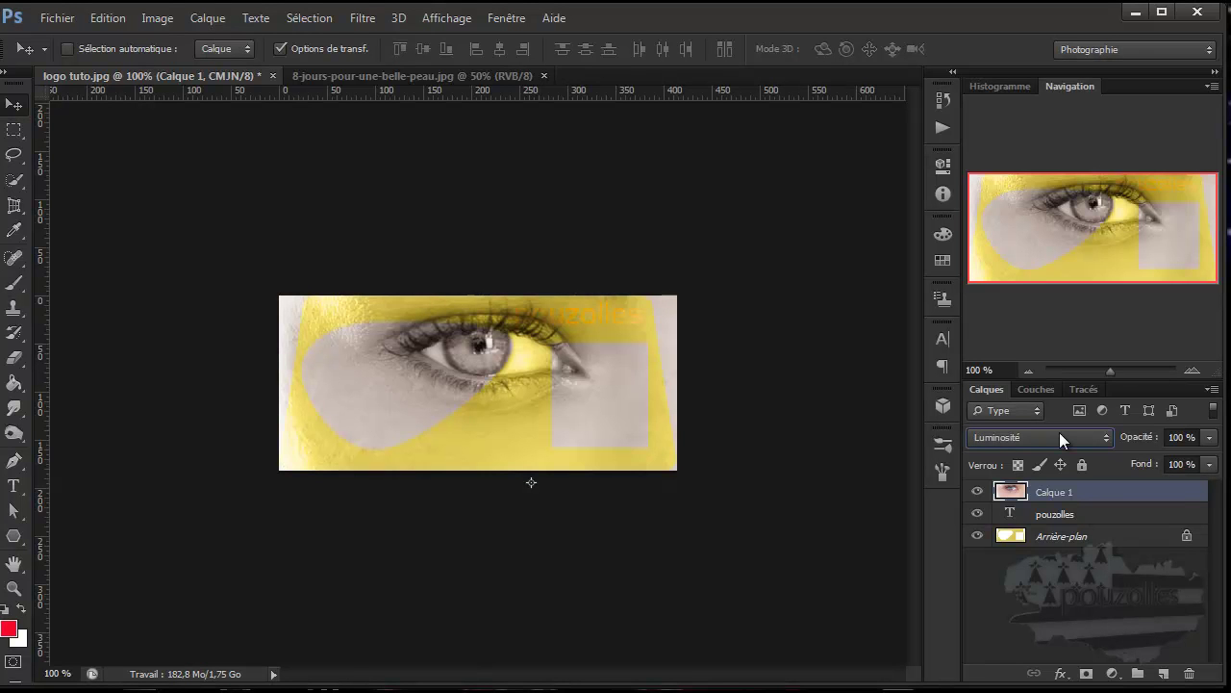
# - Go back up through the eye photo layer's blend modes from Luminosité to Normal, previewing each one
pyautogui.press('Up')
pyautogui.press('Up')
pyautogui.press('Up')
pyautogui.press('Up')
pyautogui.press('Up')
pyautogui.press('Up')
pyautogui.press('Up')
pyautogui.press('Up')
pyautogui.press('Up')
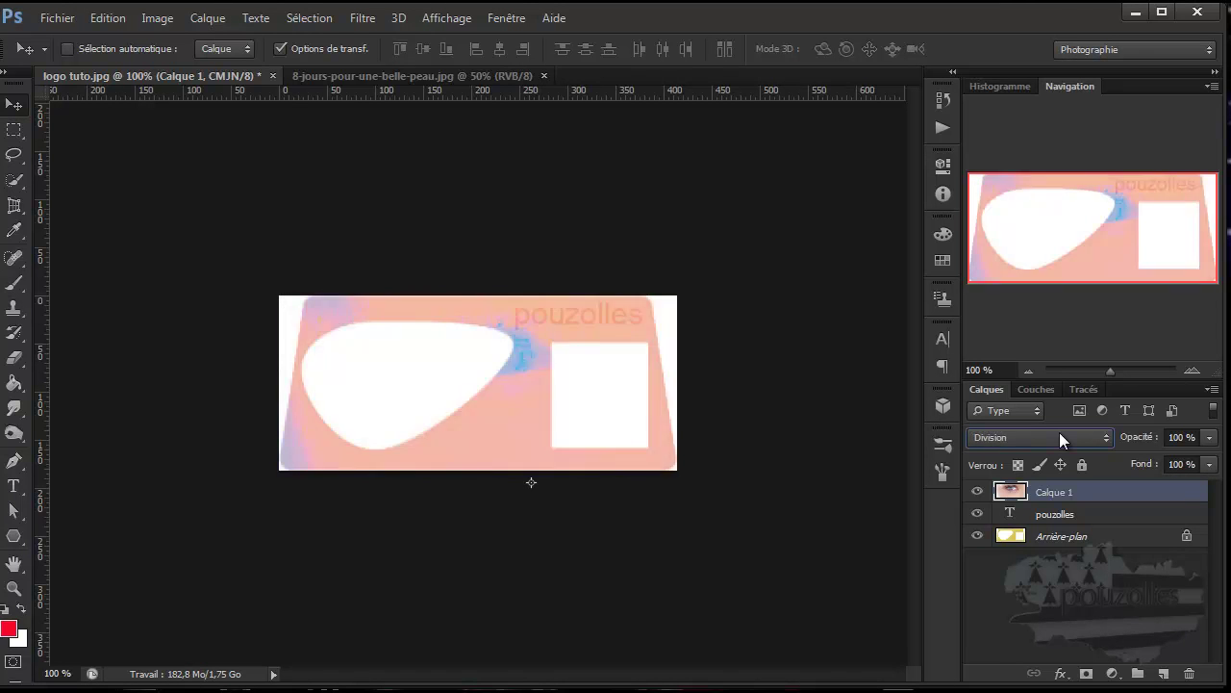
pyautogui.press('Up')
pyautogui.press('Up')
pyautogui.press('Up')
pyautogui.press('Up')
pyautogui.press('Up')
pyautogui.press('Up')
pyautogui.press('Up')
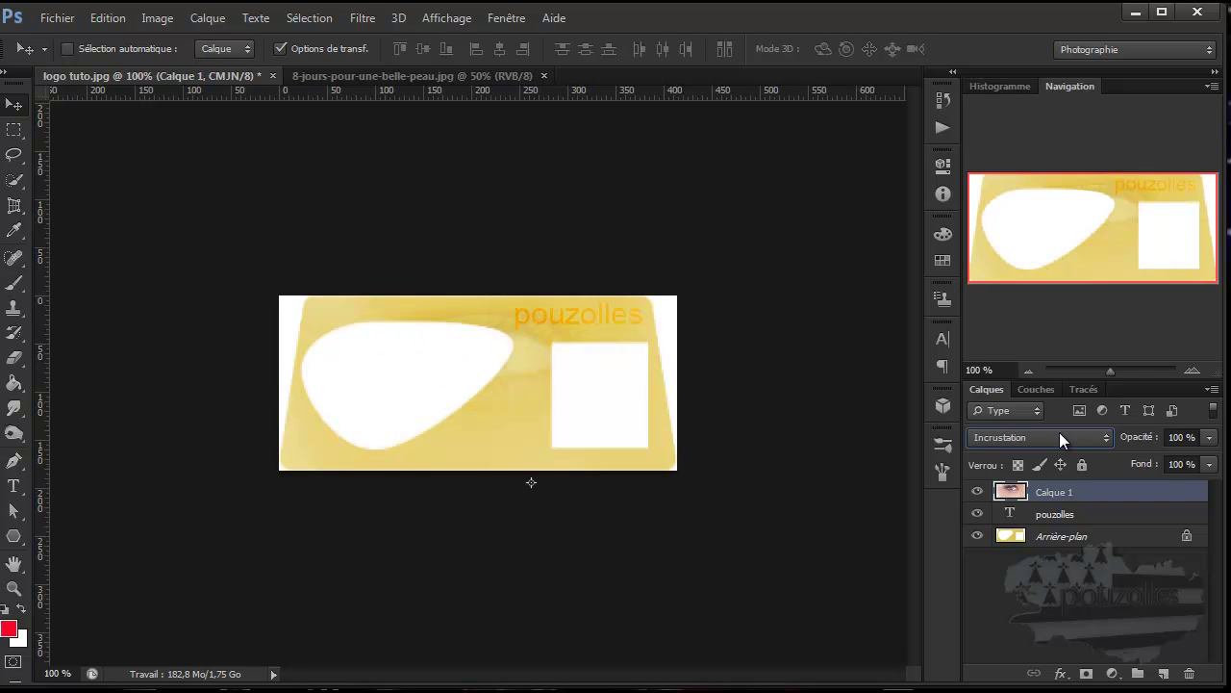
pyautogui.press('Up')
pyautogui.press('Up')
pyautogui.press('Up')
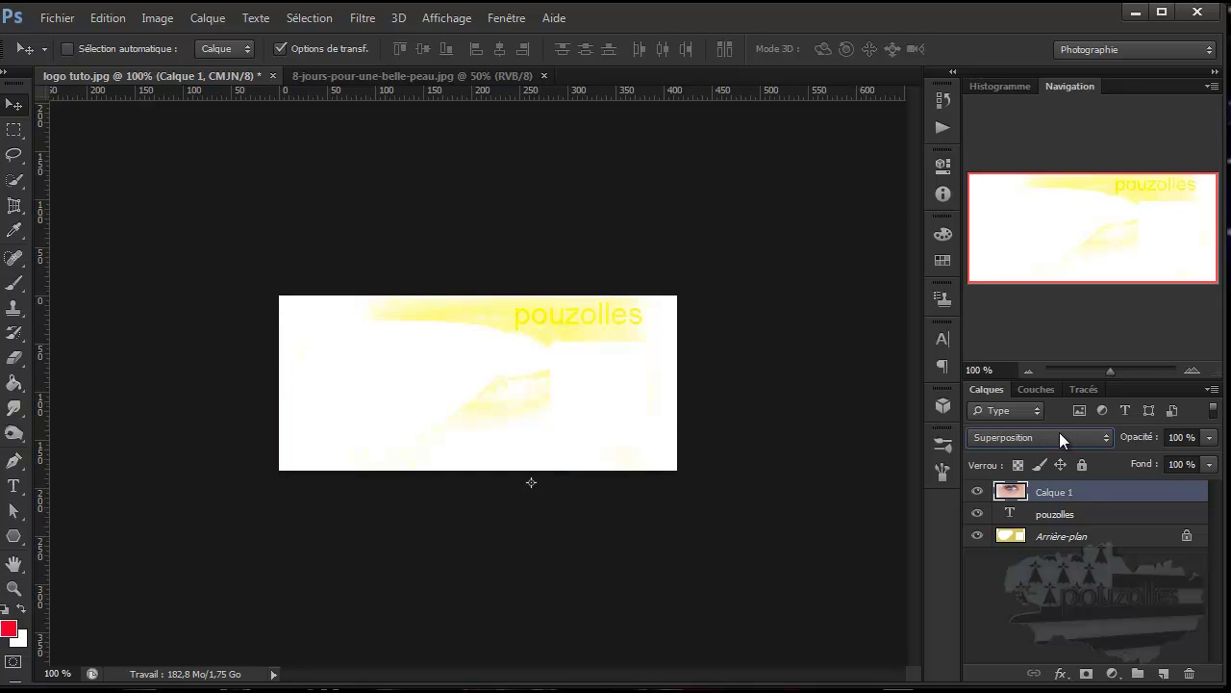
pyautogui.press('Up')
pyautogui.press('Up')
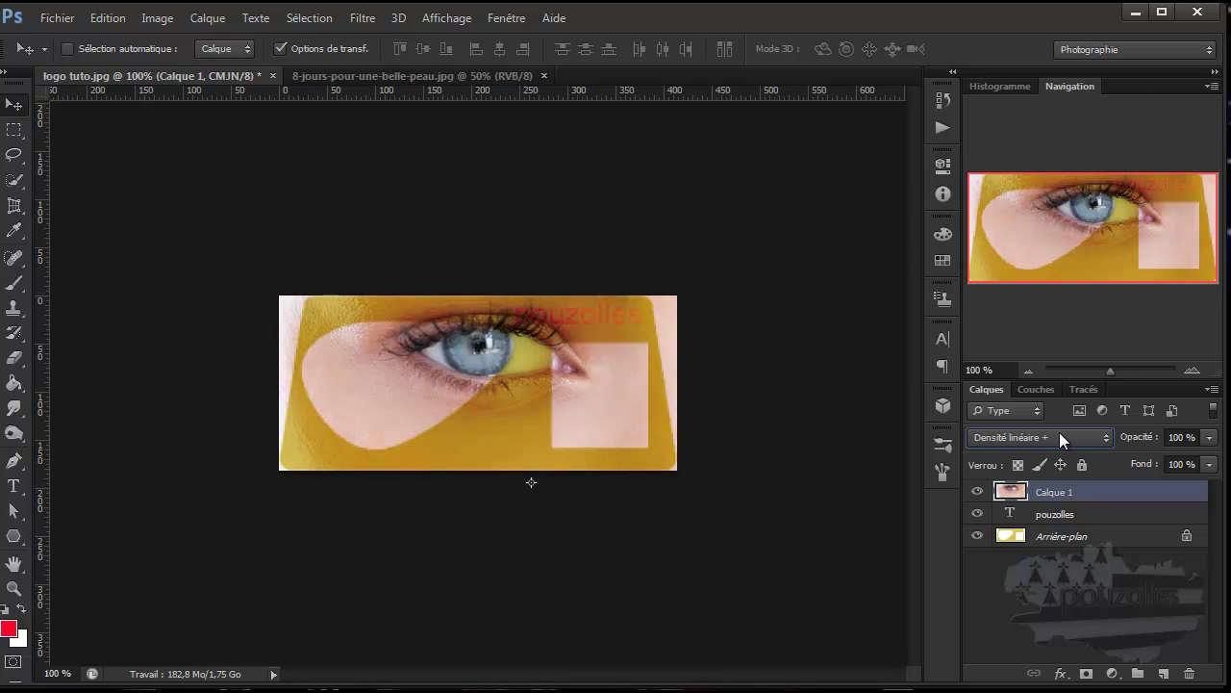
pyautogui.press('Up')
pyautogui.press('Up')
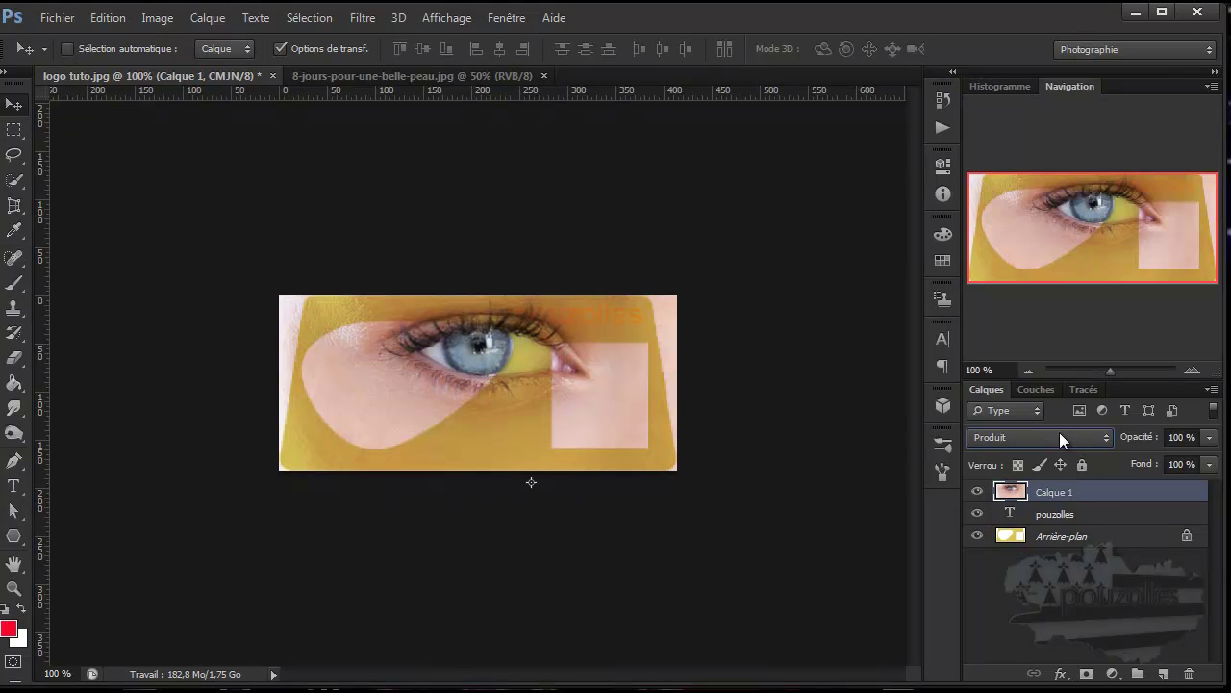
pyautogui.press('Up')
pyautogui.press('Up')
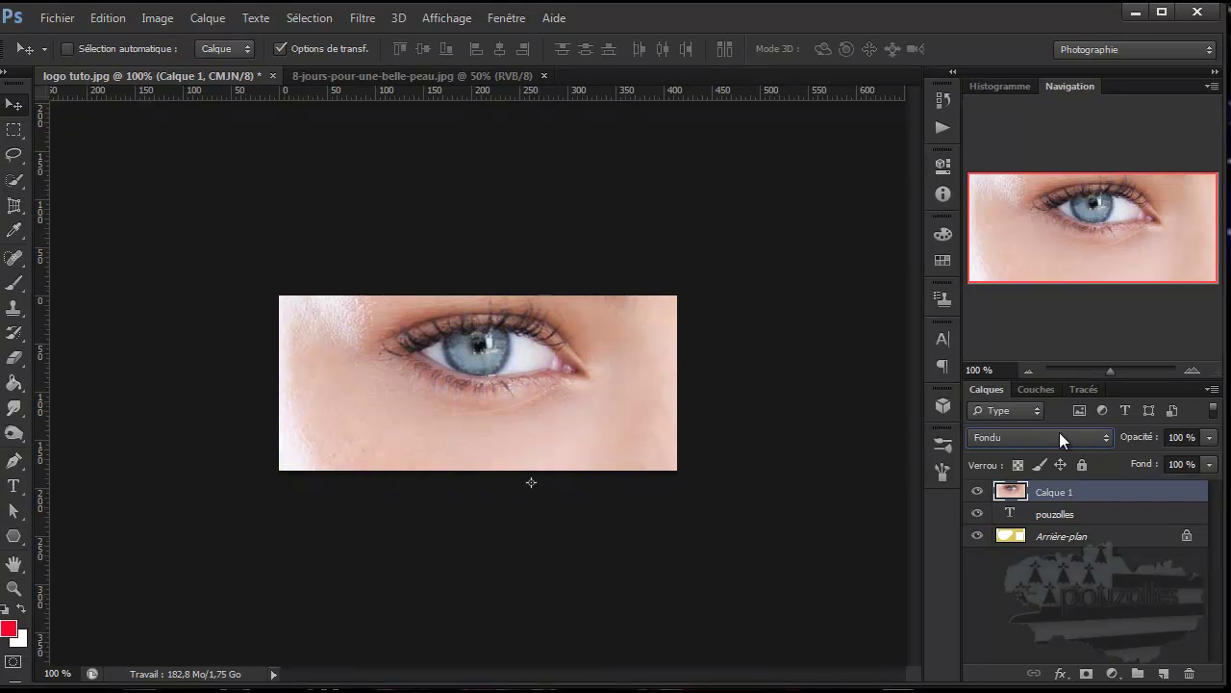
pyautogui.press('Up')
# - Lower the opacity of the eye photo layer to 60%
pyautogui.click(1209, 438)
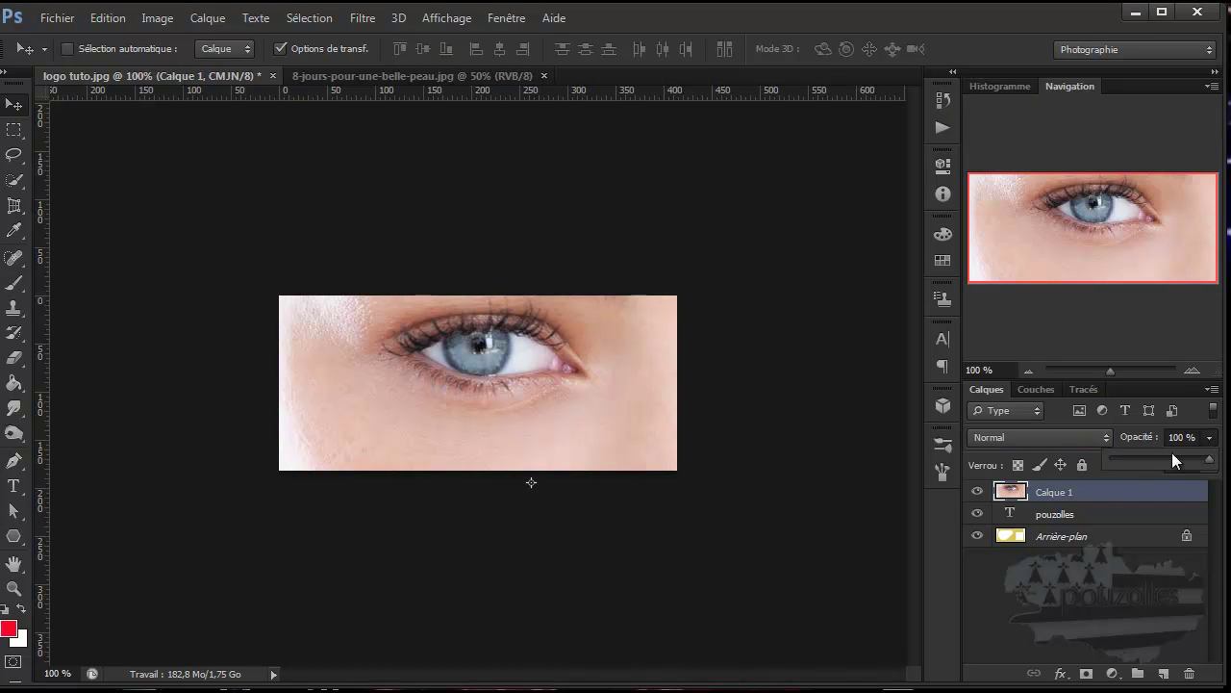
pyautogui.click(1145, 458)
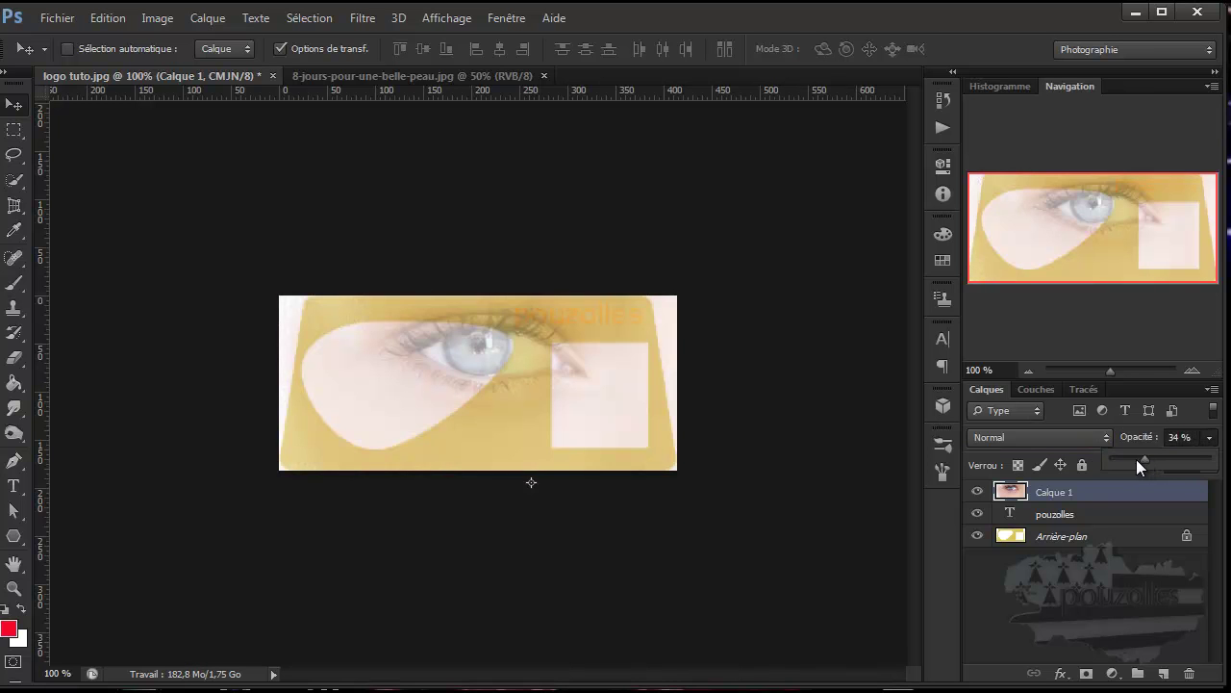
pyautogui.click(1132, 456)
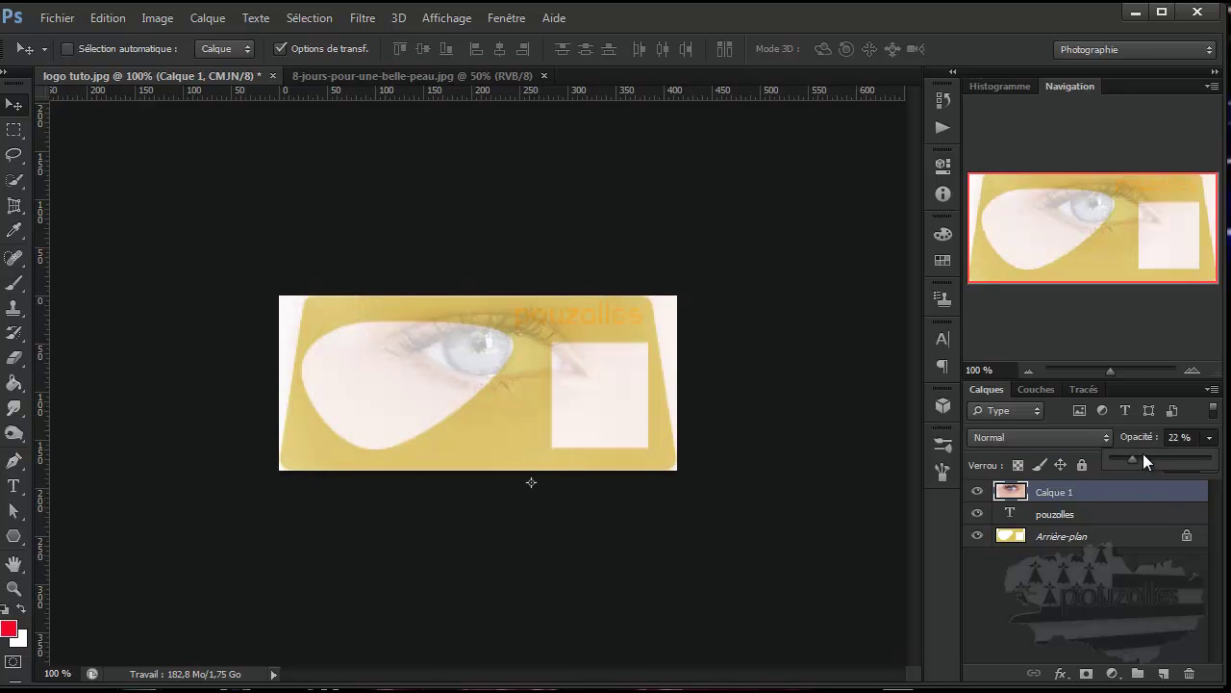
pyautogui.click(1148, 455)
pyautogui.moveTo(1153, 454); pyautogui.dragTo(1165, 454)
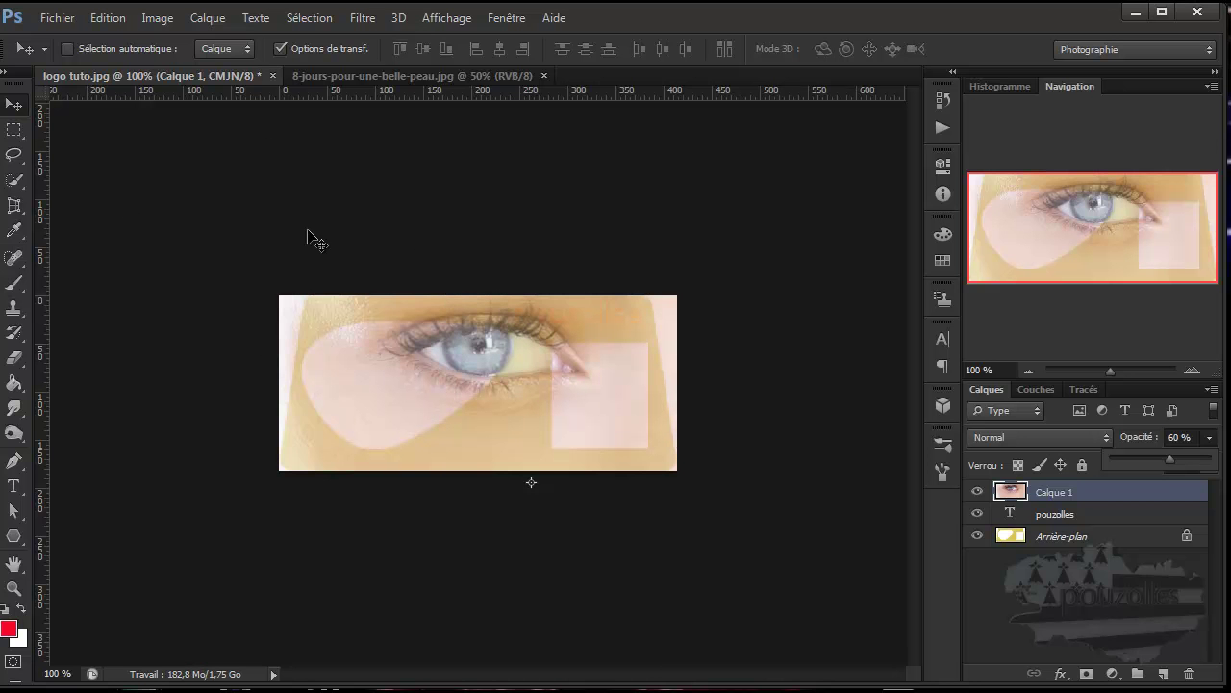
# - Save the composition as a JPEG copy over the existing logo tuto file, with quality 12 and the progressif optimisé format
pyautogui.click(54, 19)
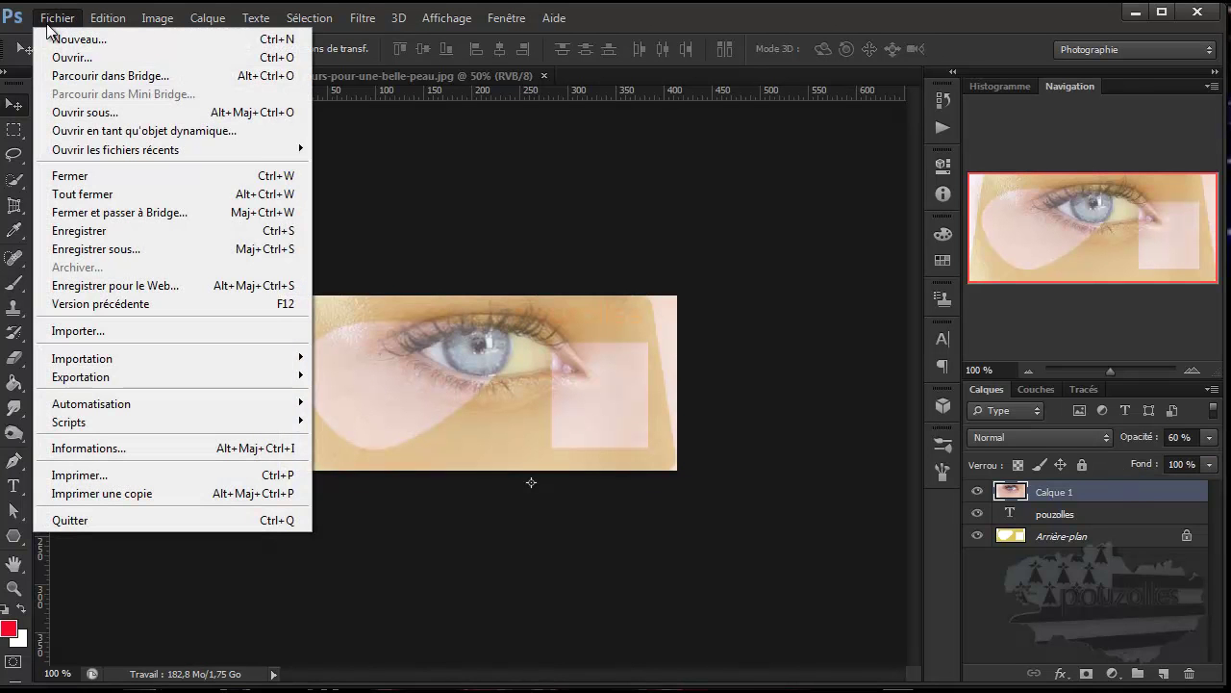
pyautogui.click(86, 248)
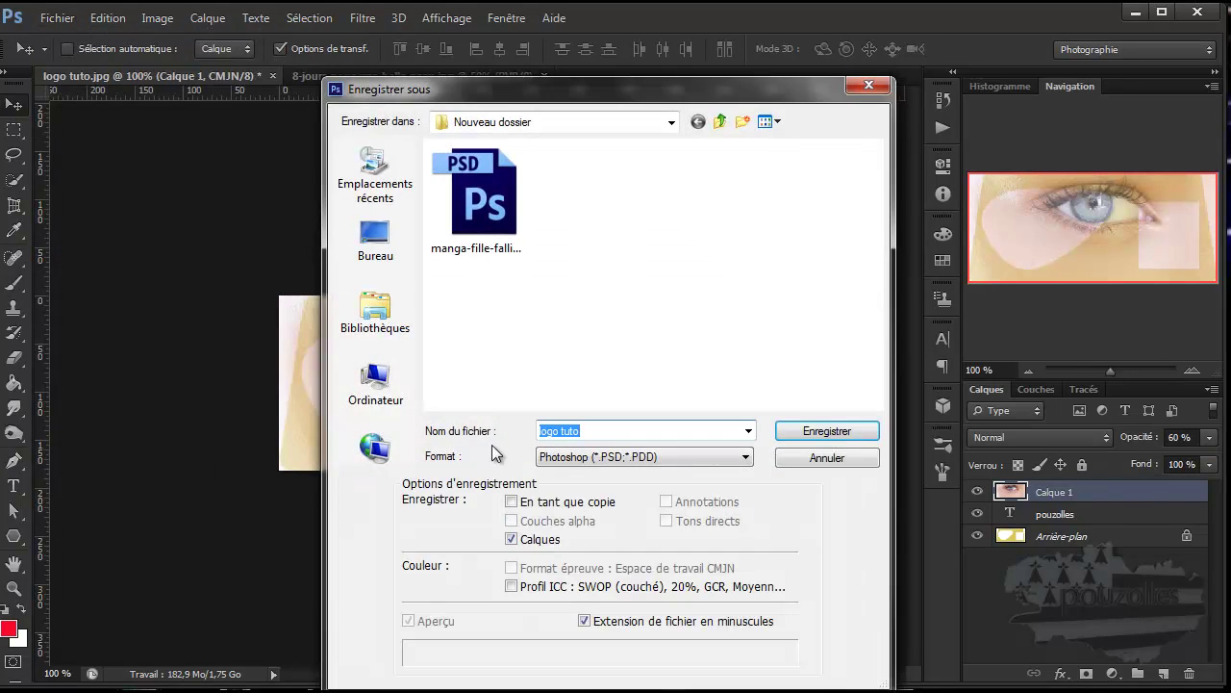
pyautogui.click(689, 455)
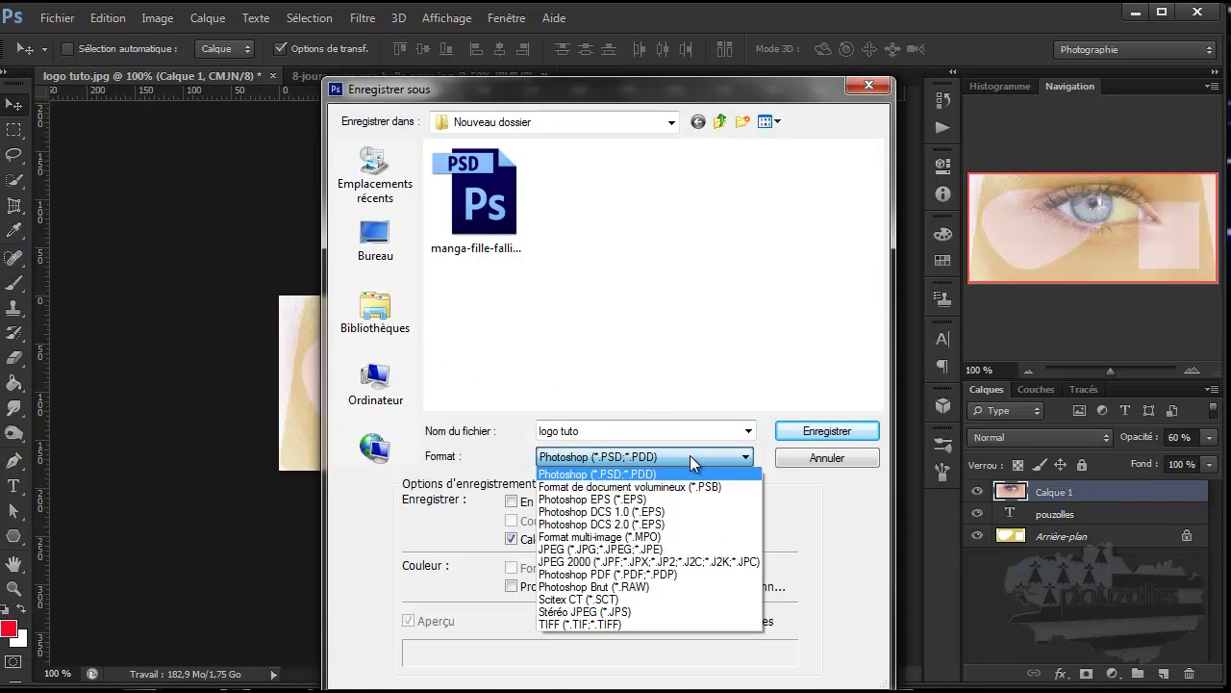
pyautogui.click(598, 549)
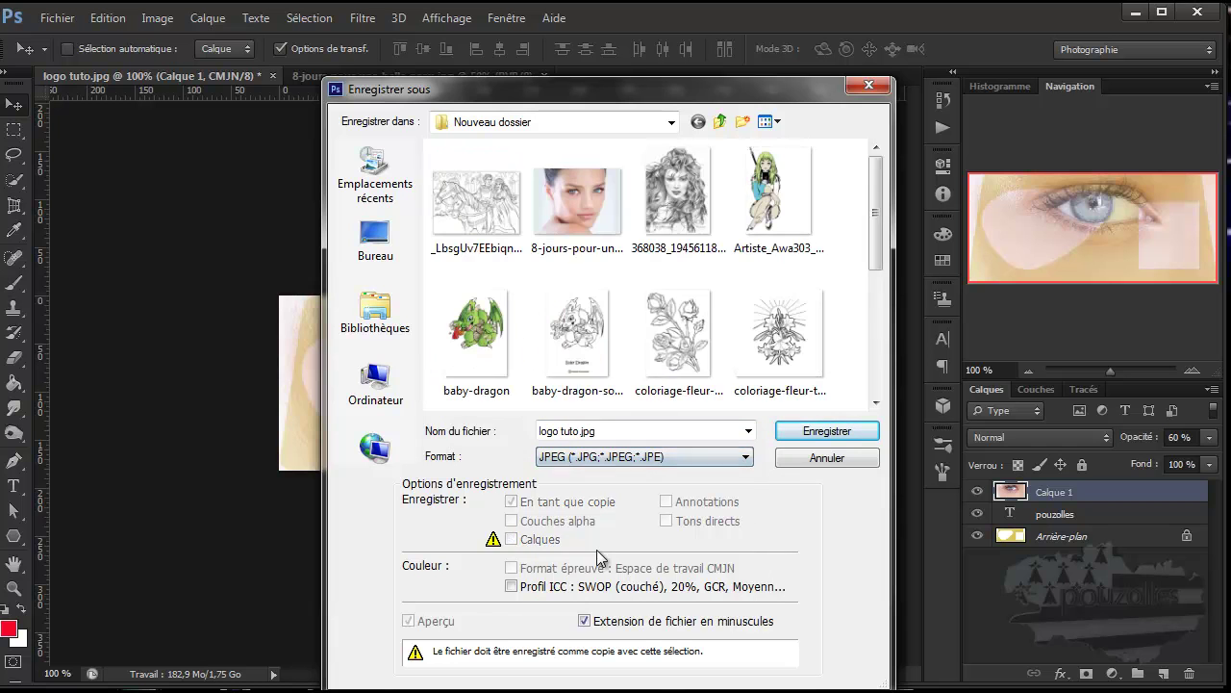
pyautogui.scroll(-2, 863, 293)
pyautogui.scroll(-2, 864, 293)
pyautogui.click(500, 369)
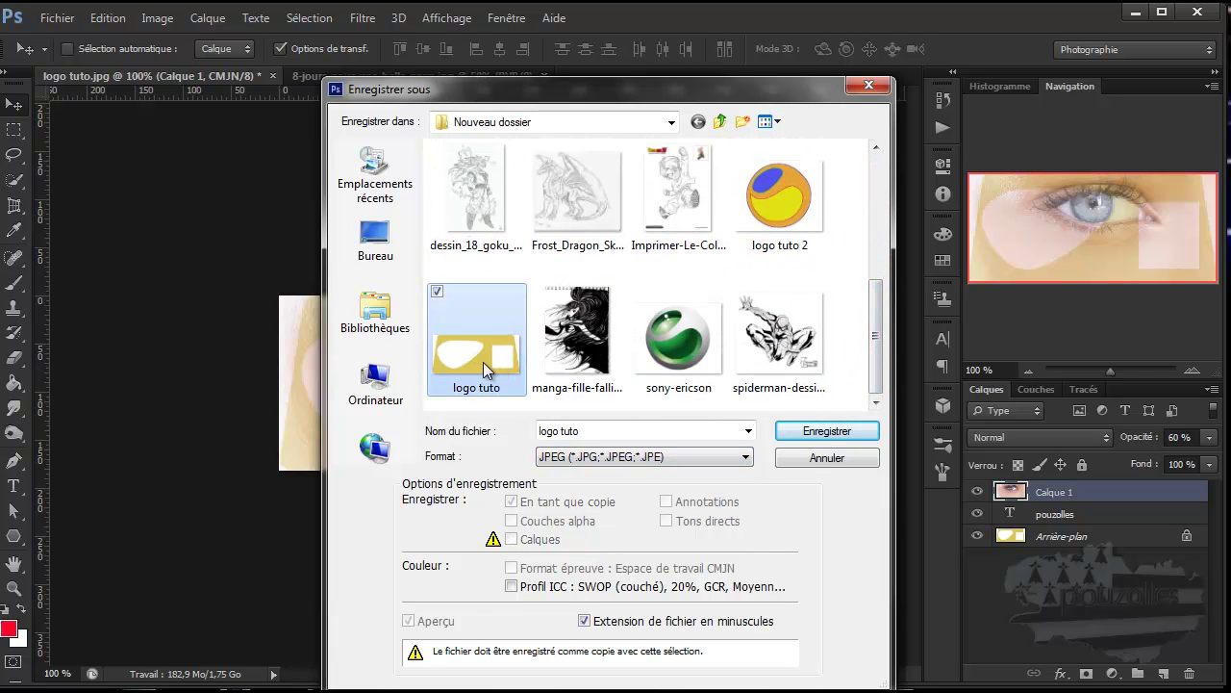
pyautogui.click(837, 432)
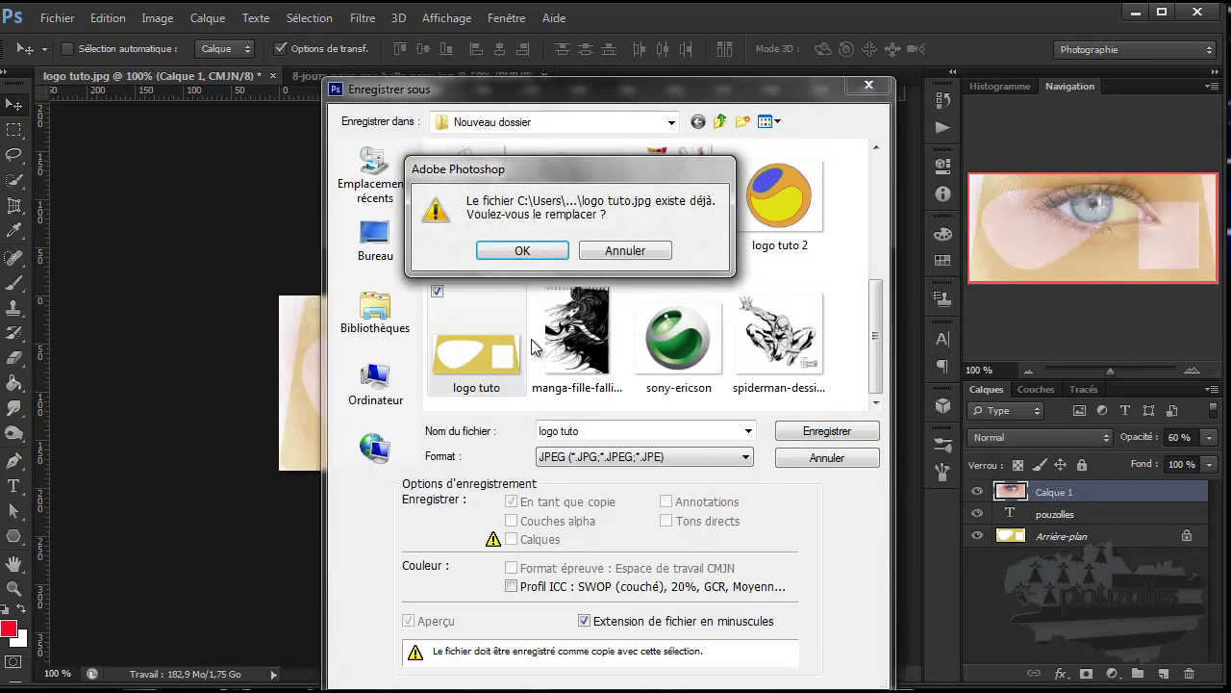
pyautogui.click(539, 254)
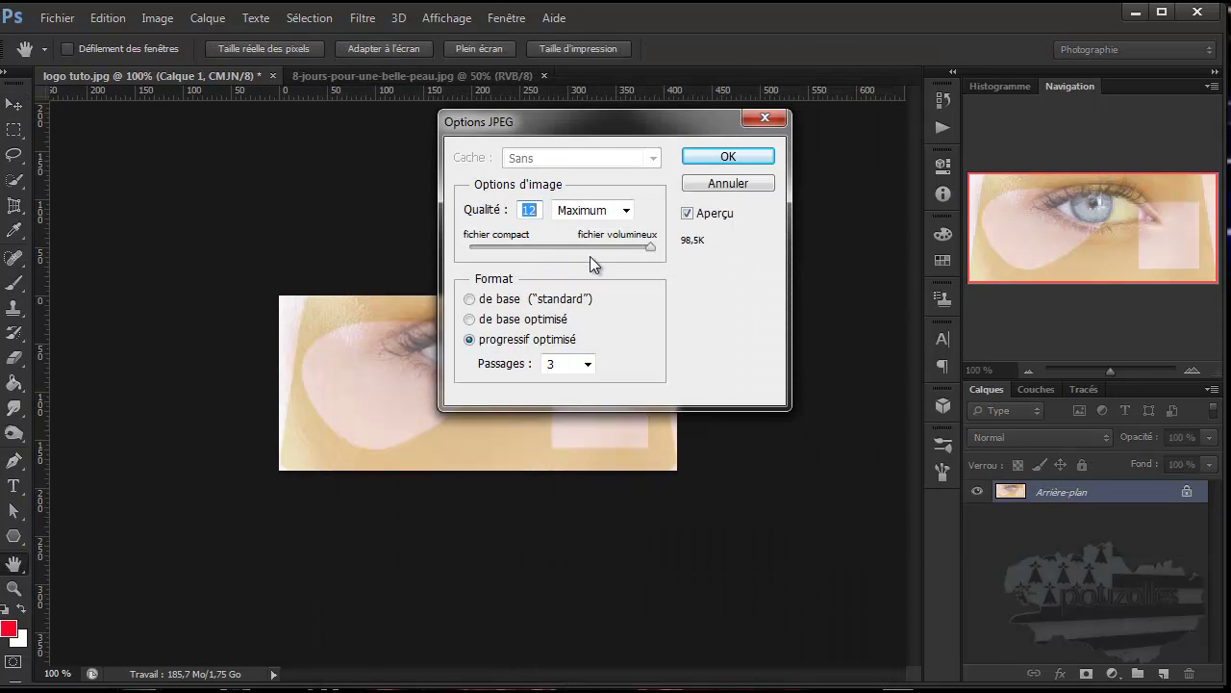
pyautogui.click(728, 158)
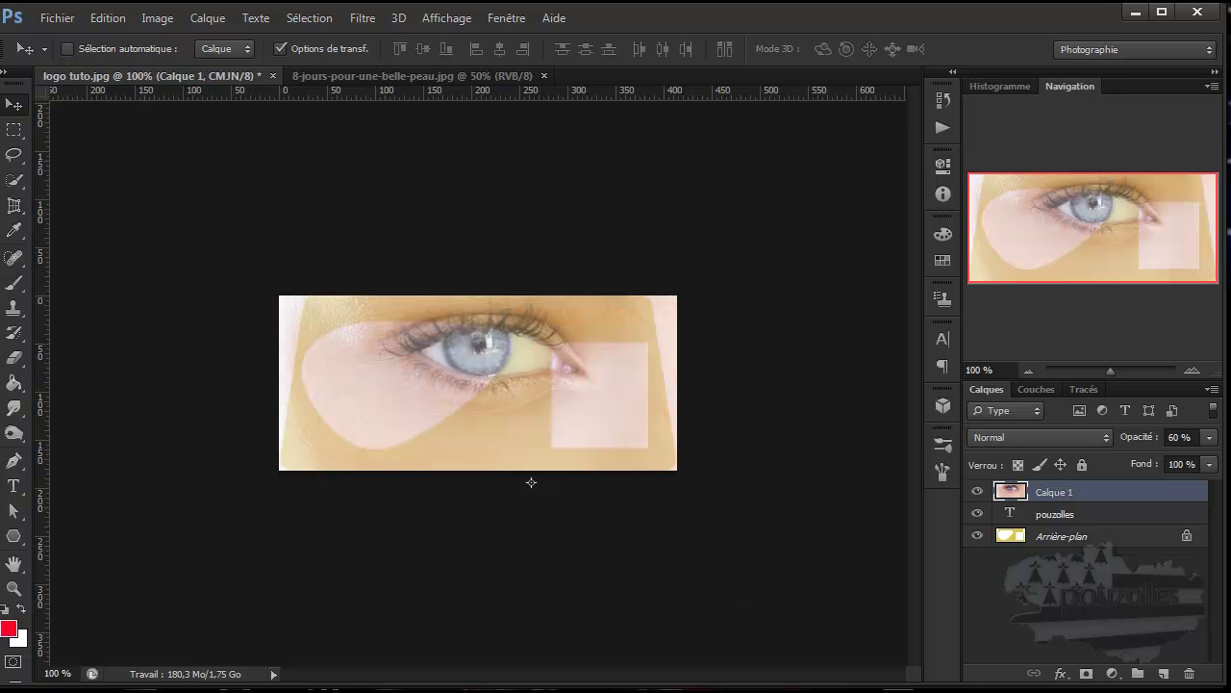
# - Switch to Illustrator, update the modified logo tuto link, and embed the image in the document
pyautogui.hotkey('alt', 'Tab')
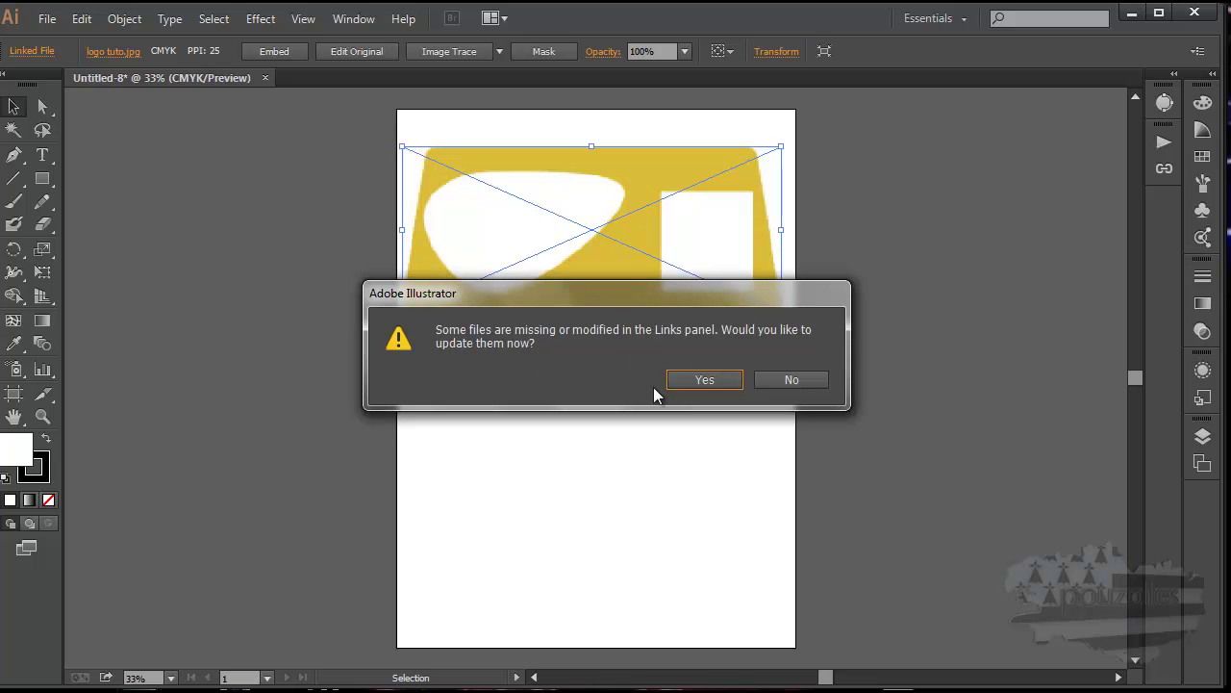
pyautogui.click(703, 381)
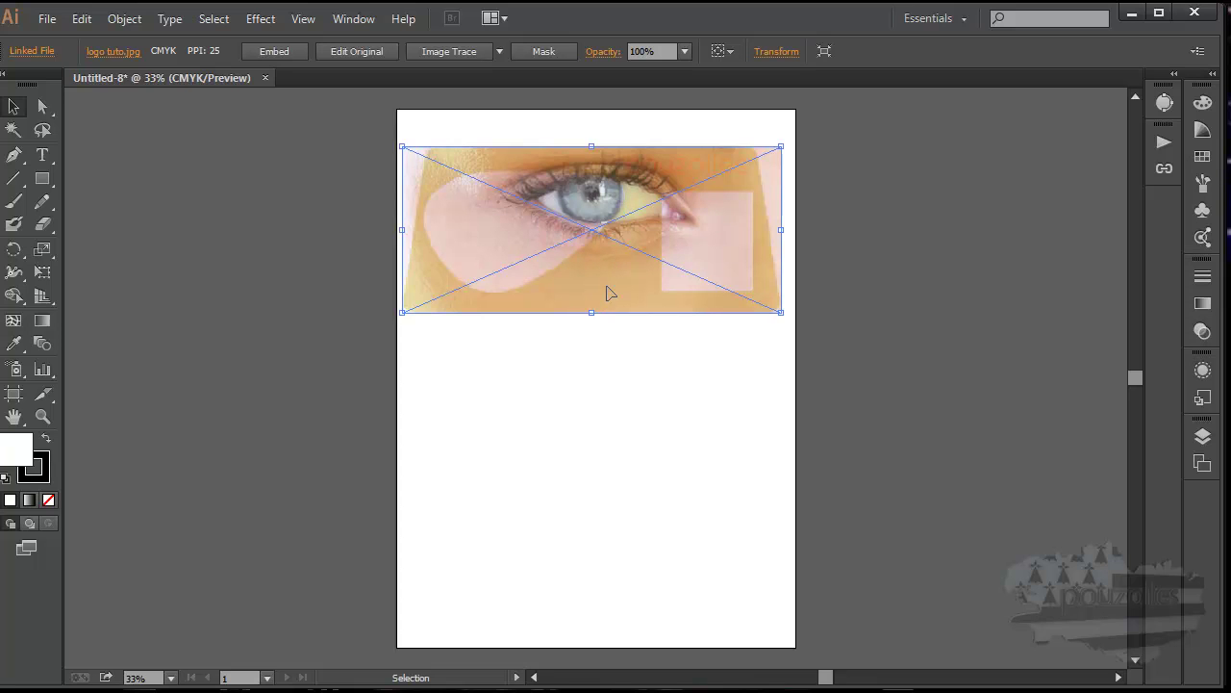
pyautogui.click(271, 53)
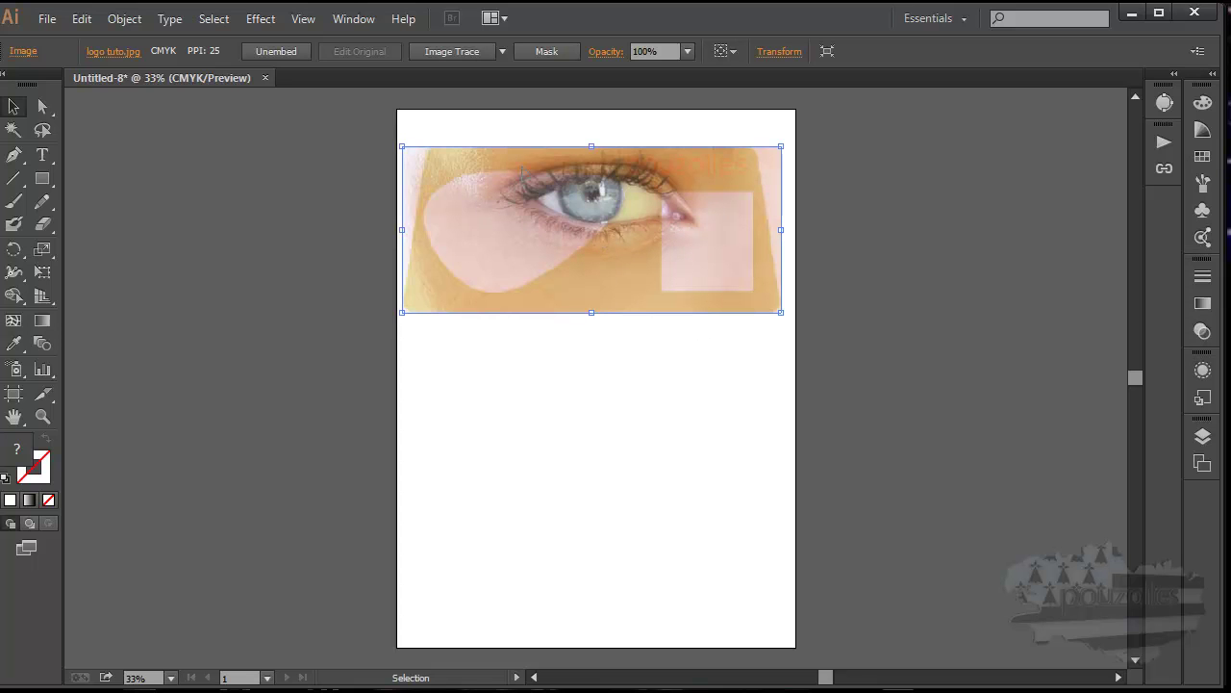
# - Delete the embedded eye image and start placing the La_3D_libre_avec_Blender PDF as a link with import options shown
pyautogui.press('Delete')
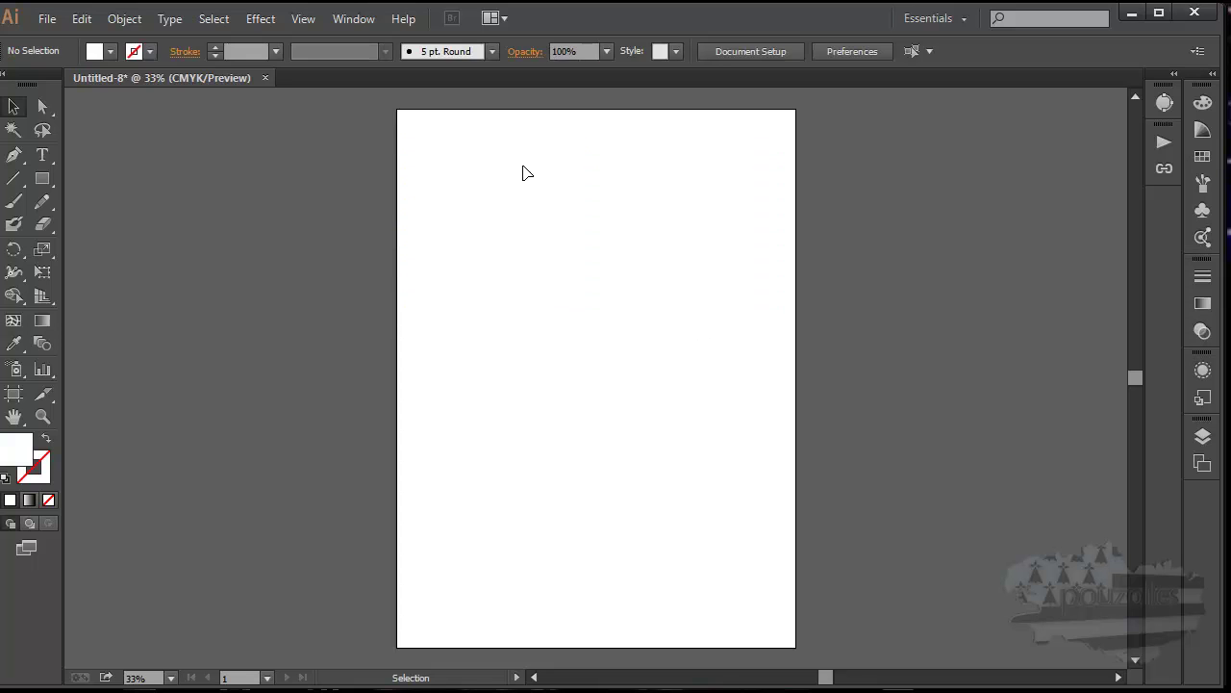
pyautogui.click(48, 19)
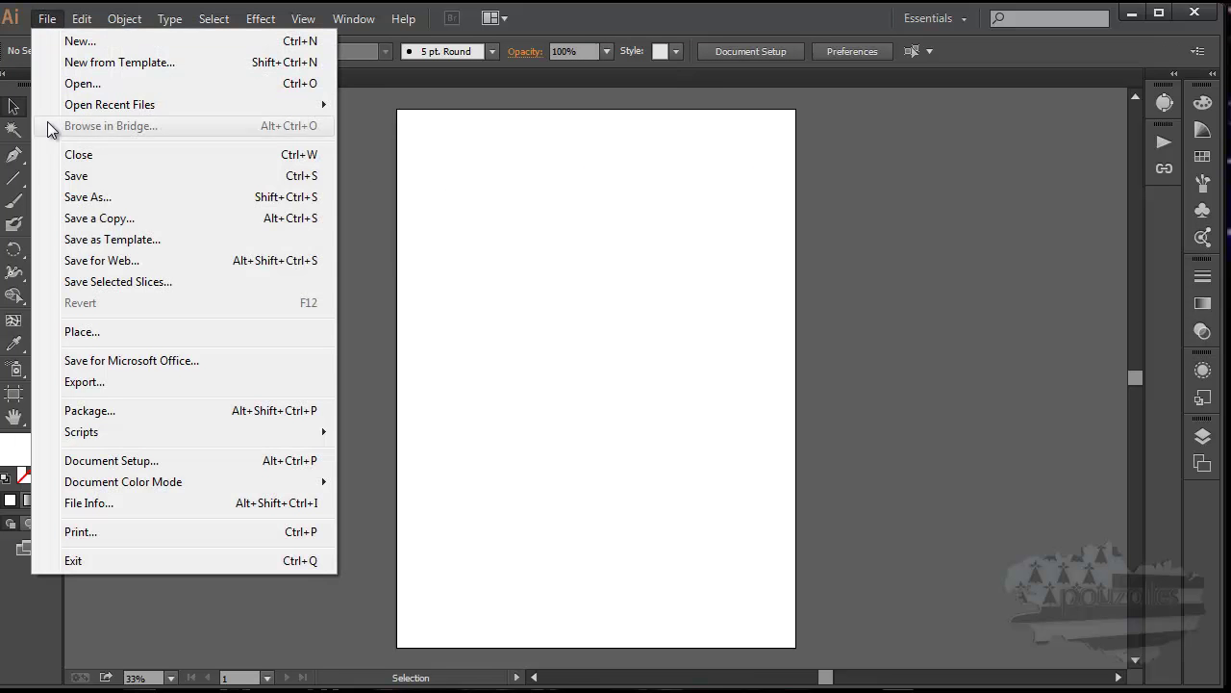
pyautogui.click(85, 332)
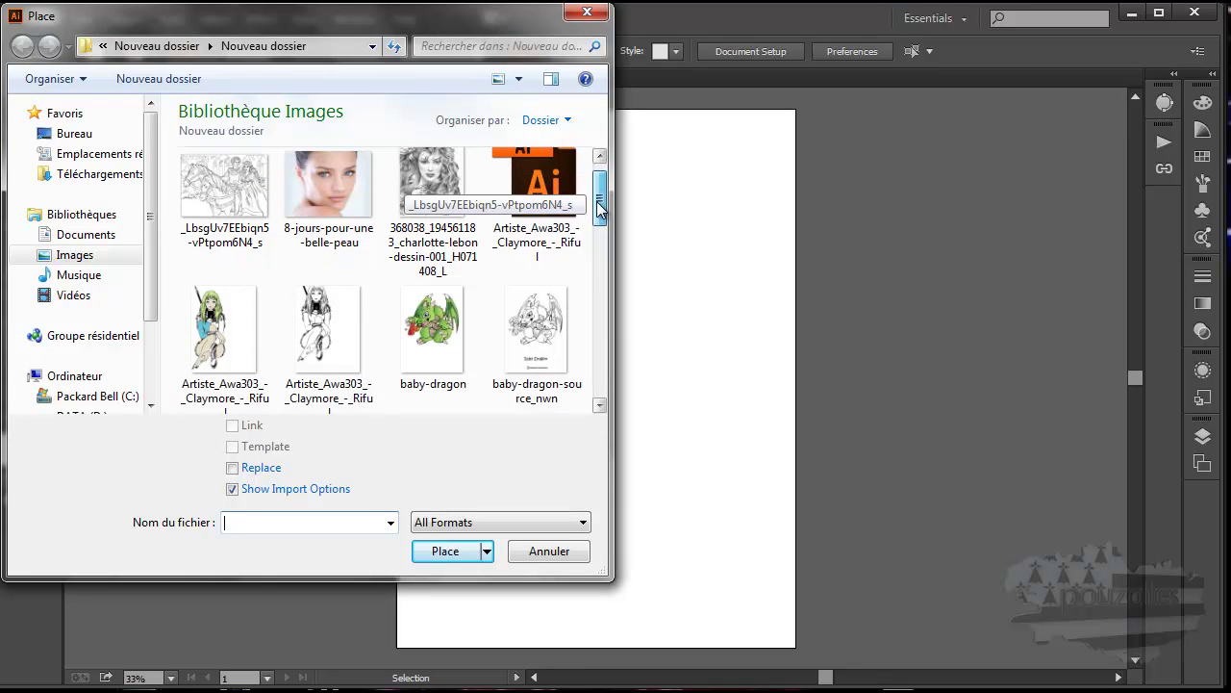
pyautogui.click(586, 206)
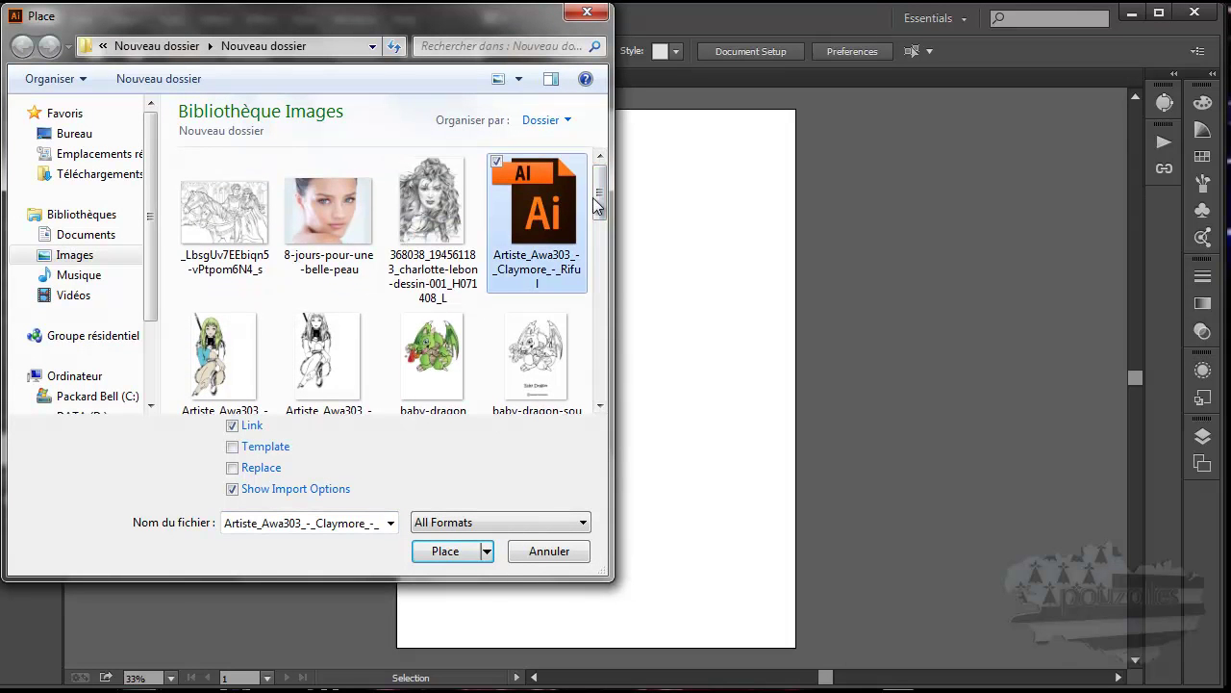
pyautogui.scroll(-2, 597, 223)
pyautogui.moveTo(596, 223); pyautogui.dragTo(589, 323)
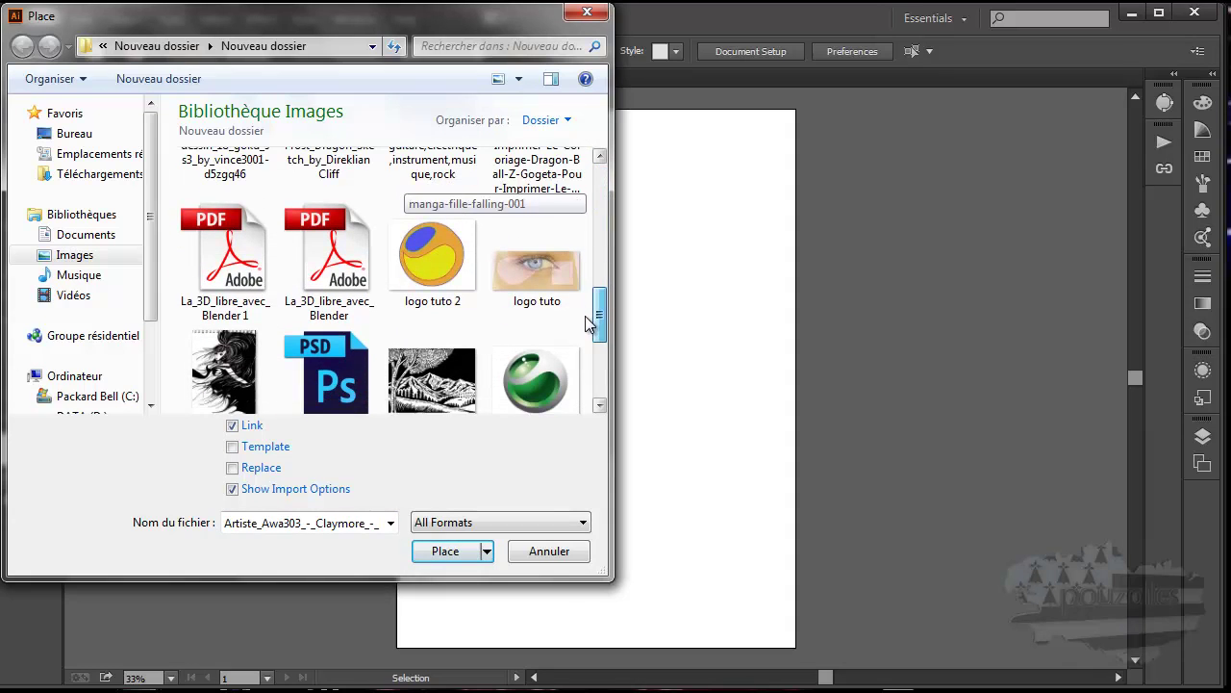
pyautogui.click(344, 277)
pyautogui.click(257, 282)
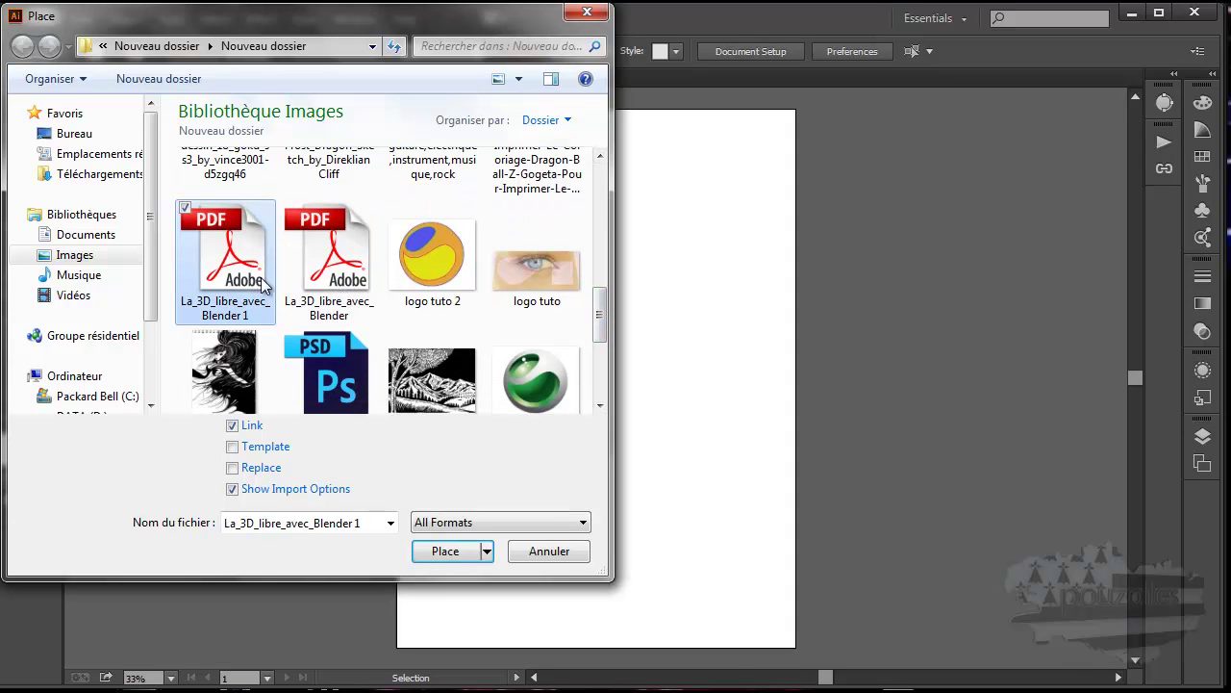
pyautogui.moveTo(596, 308)
pyautogui.mouseDown()
pyautogui.moveTo(596, 348)
pyautogui.moveTo(597, 304)
pyautogui.mouseUp()
pyautogui.click(336, 315)
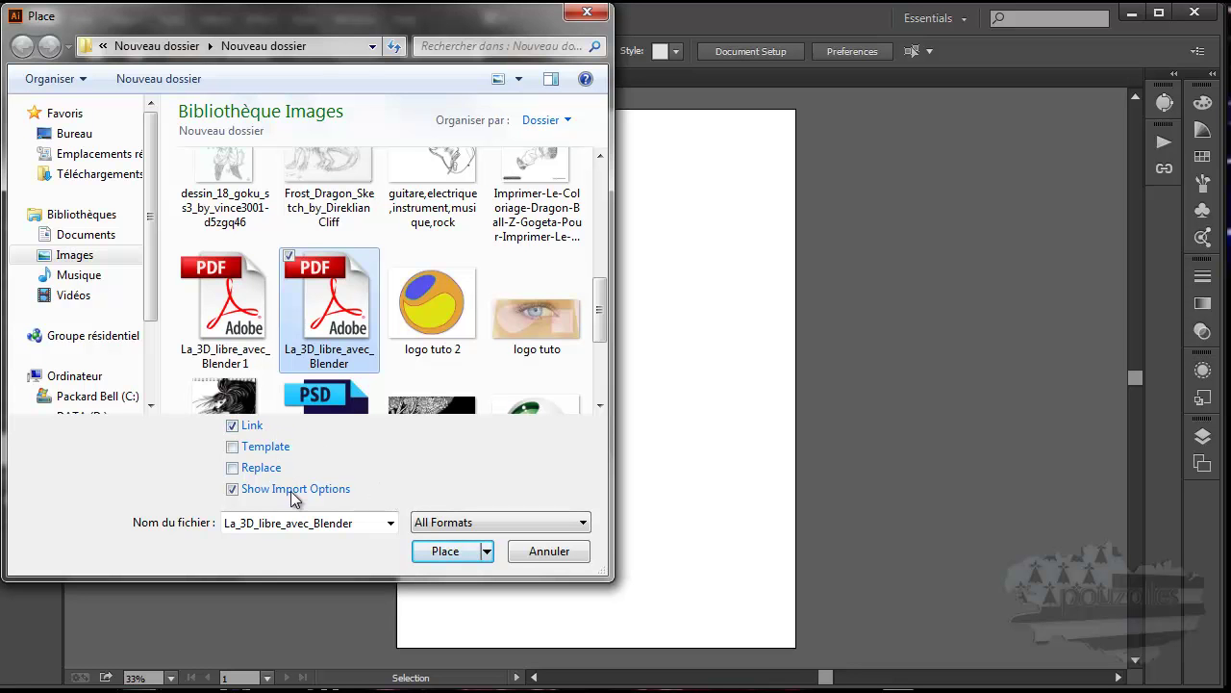
pyautogui.click(445, 556)
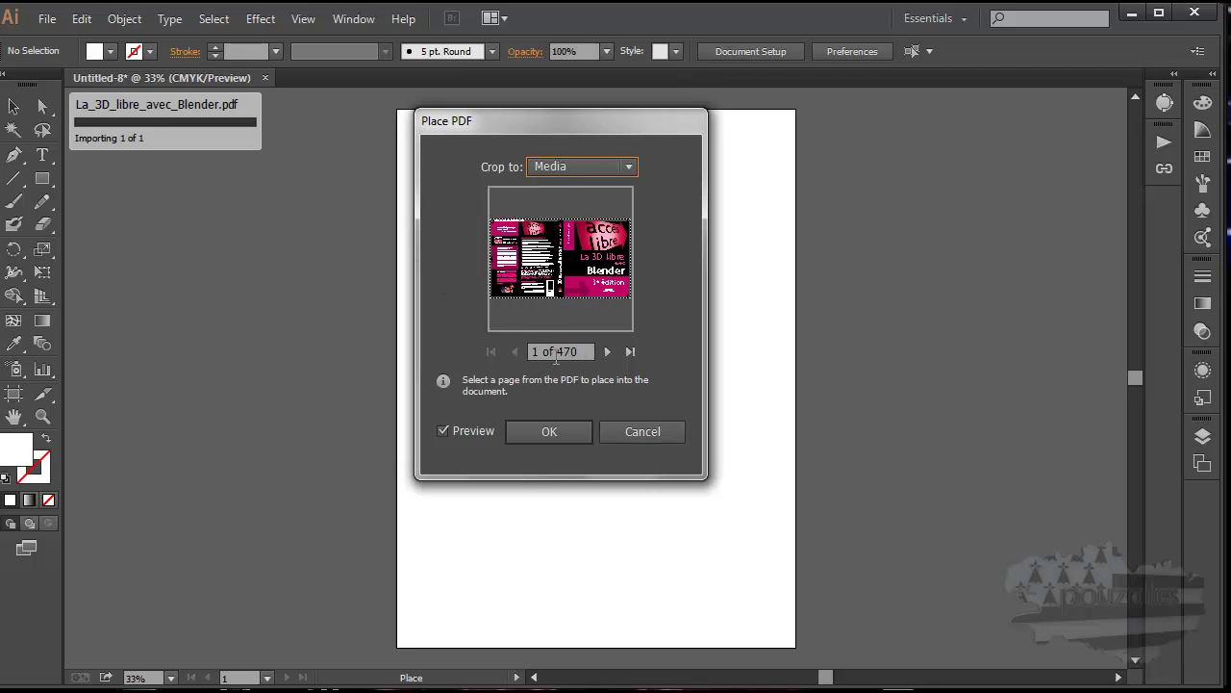
# - Choose page 24 of the PDF for placement, with the crop kept at Media
pyautogui.click(607, 352)
pyautogui.click(607, 352)
pyautogui.click(607, 352)
pyautogui.click(607, 352)
pyautogui.click(607, 352)
pyautogui.click(607, 352)
pyautogui.click(607, 352)
pyautogui.click(607, 352)
pyautogui.click(606, 352)
pyautogui.click(606, 352)
pyautogui.click(606, 352)
pyautogui.click(606, 353)
pyautogui.click(606, 352)
pyautogui.click(606, 352)
pyautogui.click(606, 352)
pyautogui.click(606, 352)
pyautogui.click(606, 352)
pyautogui.click(606, 352)
pyautogui.click(606, 352)
pyautogui.click(606, 352)
pyautogui.click(606, 353)
pyautogui.click(606, 352)
pyautogui.click(606, 353)
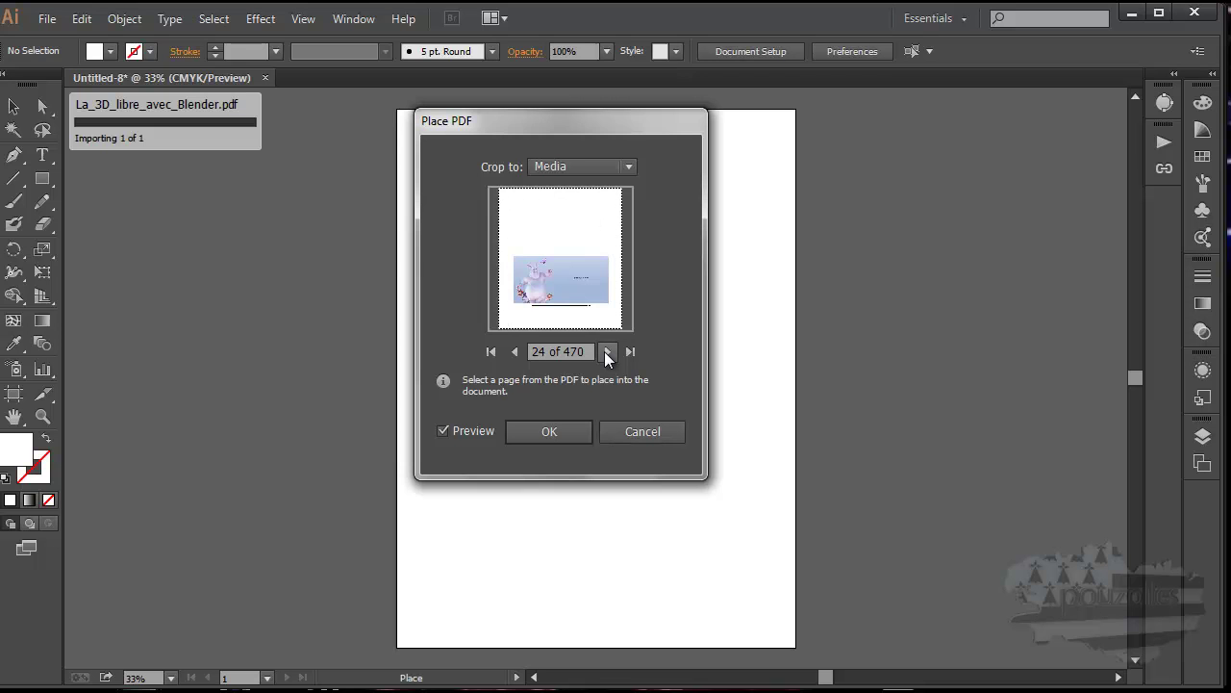
pyautogui.click(550, 430)
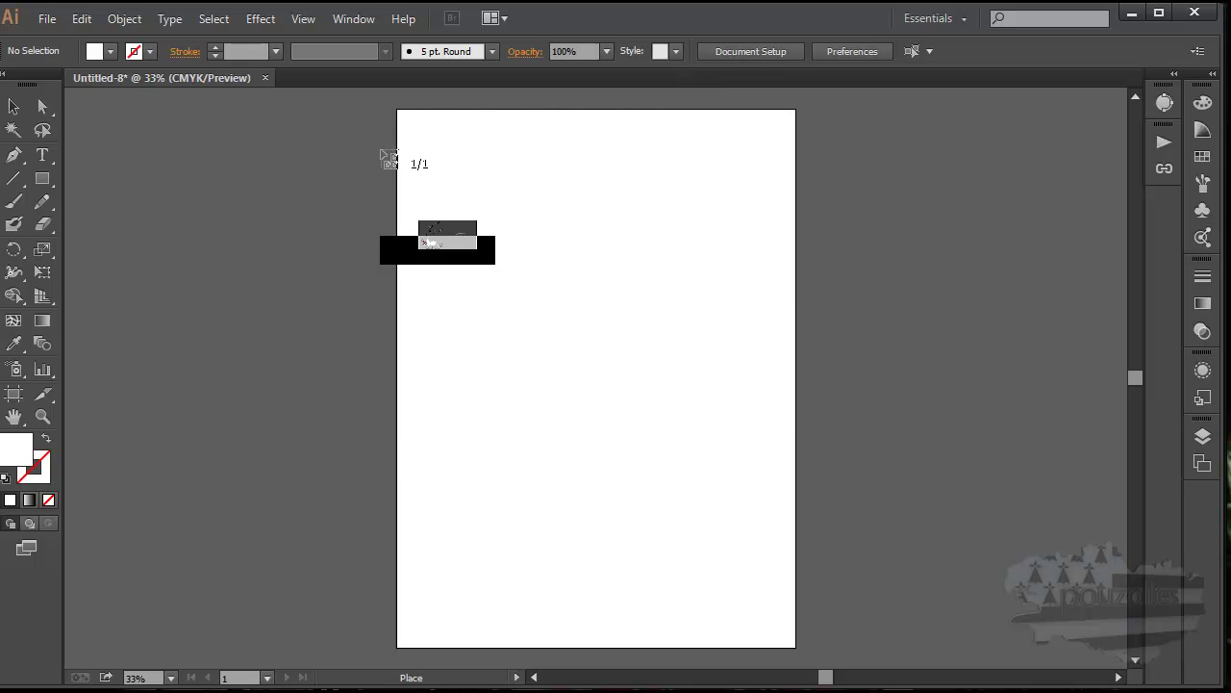
# - Place the PDF page across the full width of the artboard and align its right edge with the artboard's edge
pyautogui.moveTo(397, 147); pyautogui.dragTo(954, 607)
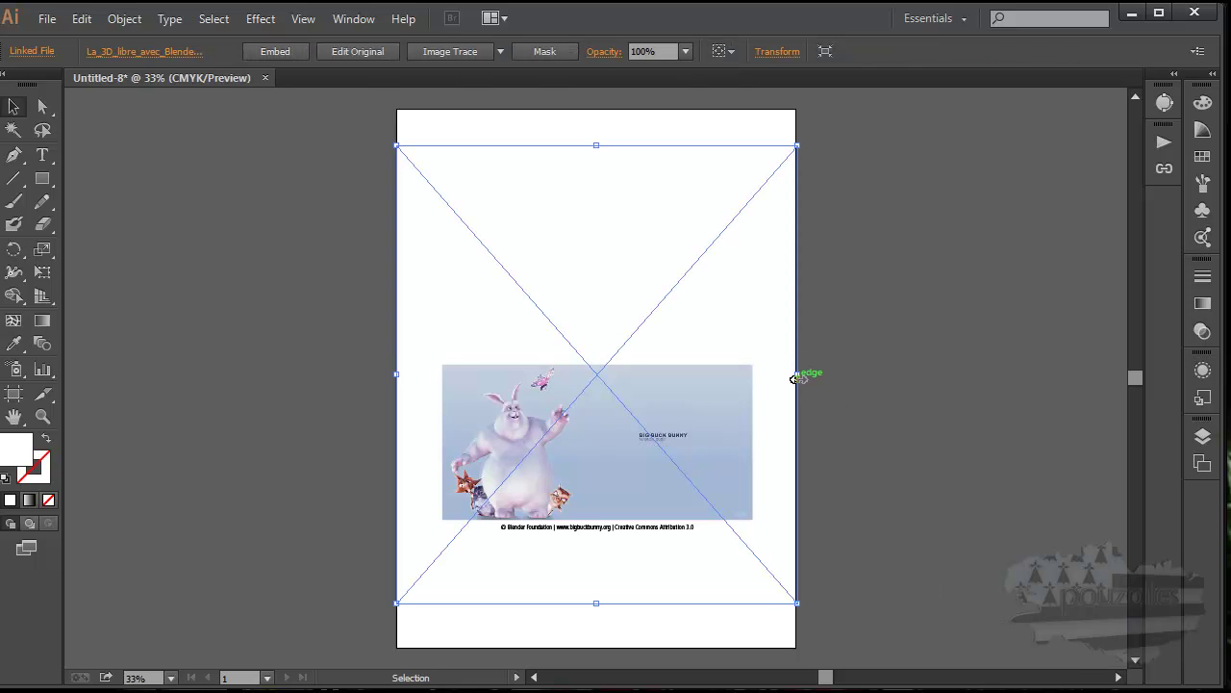
pyautogui.moveTo(794, 374); pyautogui.dragTo(793, 374)
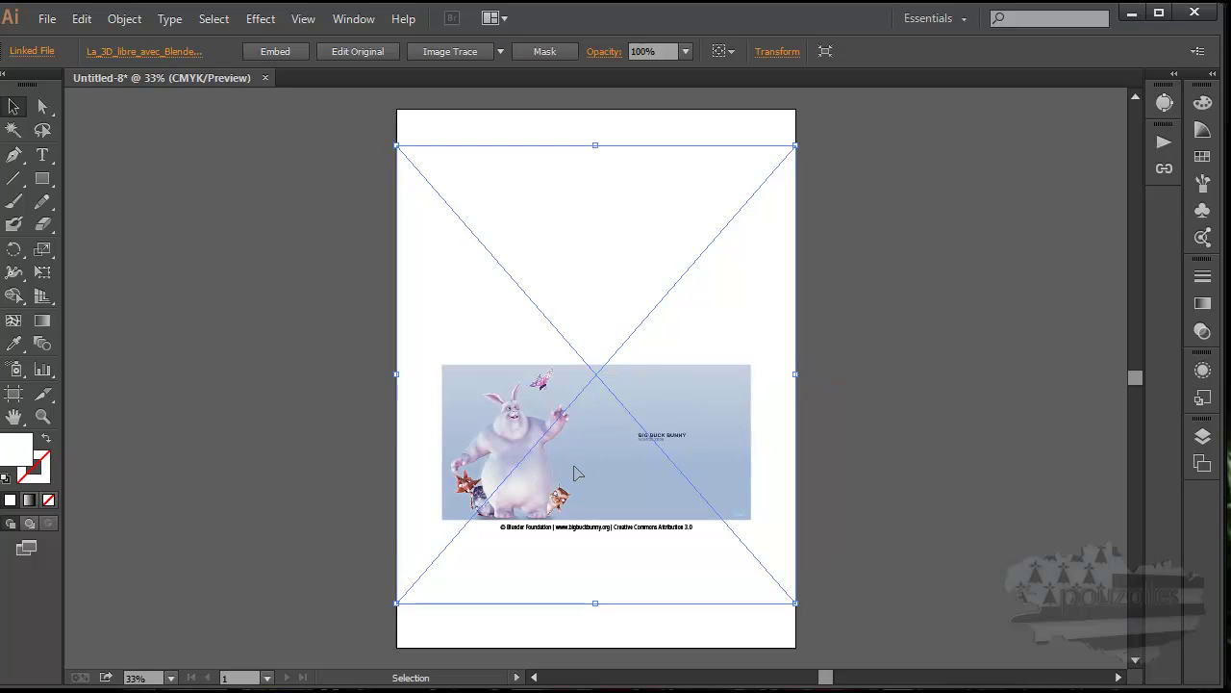
pyautogui.scroll(4, 580, 473)
pyautogui.scroll(-10, 577, 471)
pyautogui.scroll(-3, 577, 469)
pyautogui.scroll(8, 577, 471)
# - Start placing more files and select the range from baby-dragon to logo tuto 2
pyautogui.click(45, 19)
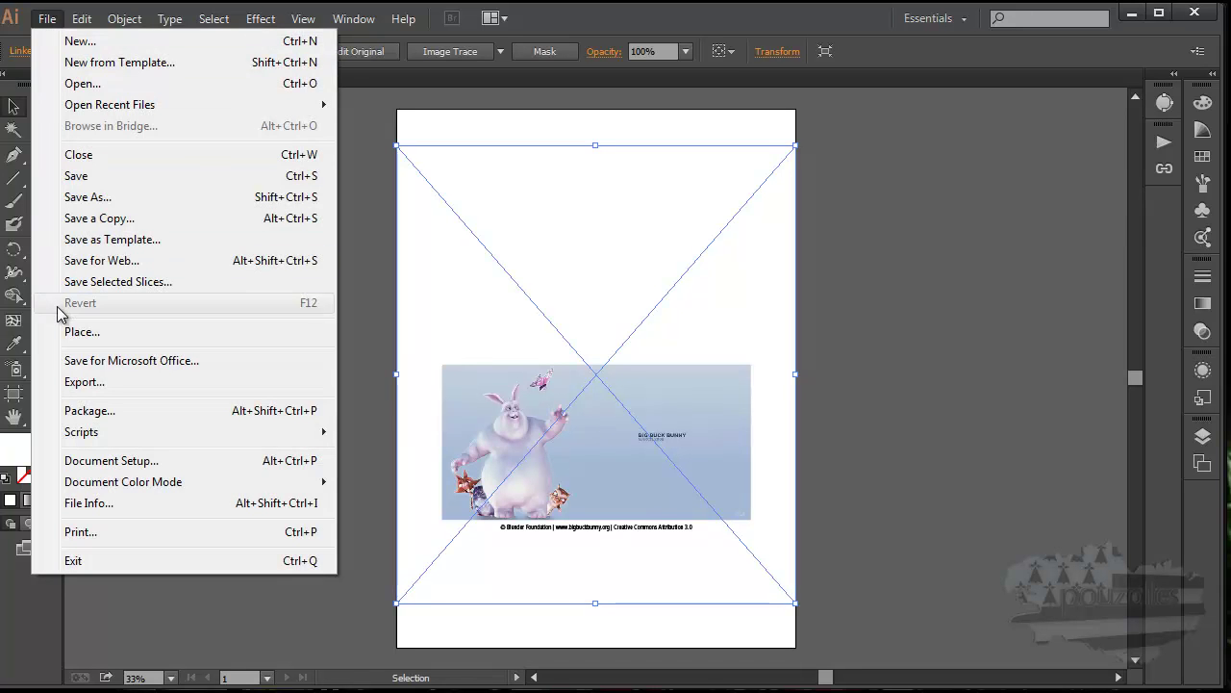
pyautogui.click(83, 331)
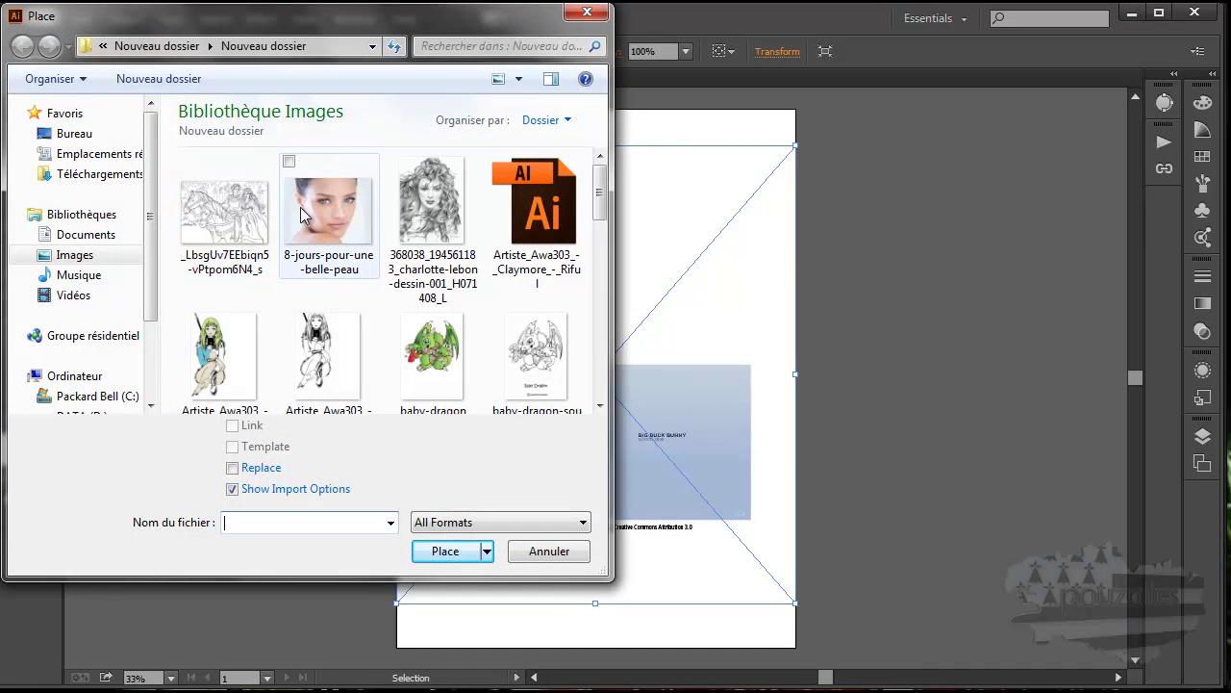
pyautogui.click(430, 368)
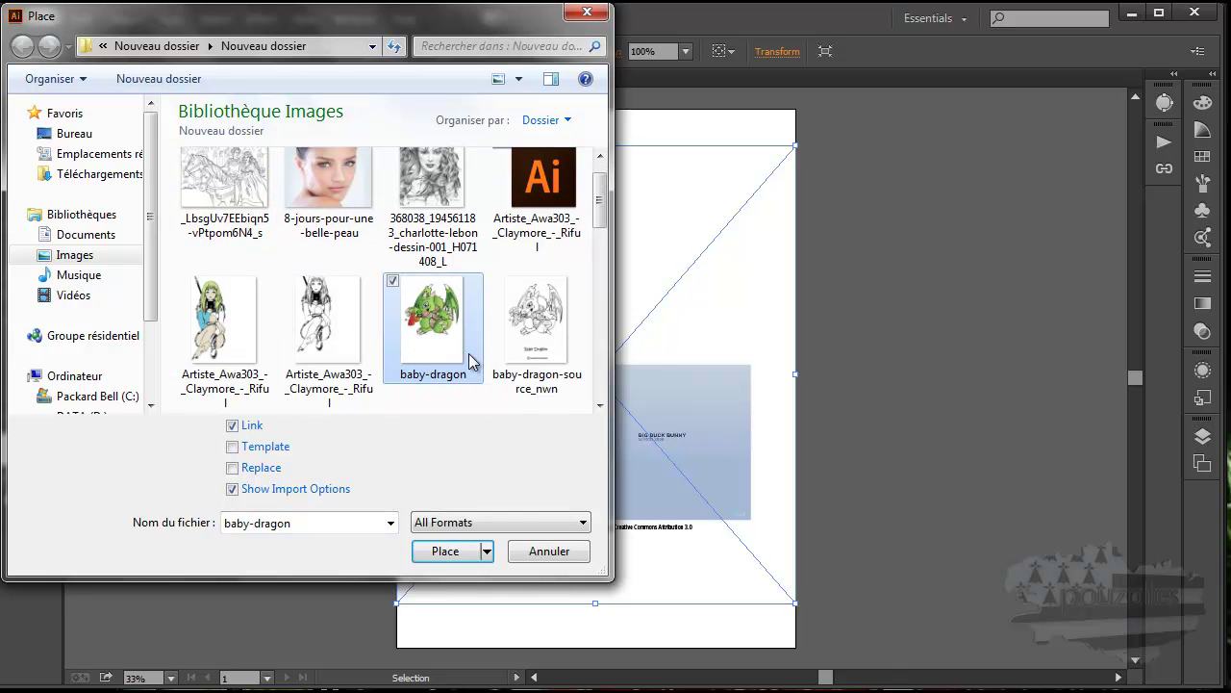
pyautogui.scroll(-1, 504, 313)
pyautogui.scroll(-2, 503, 314)
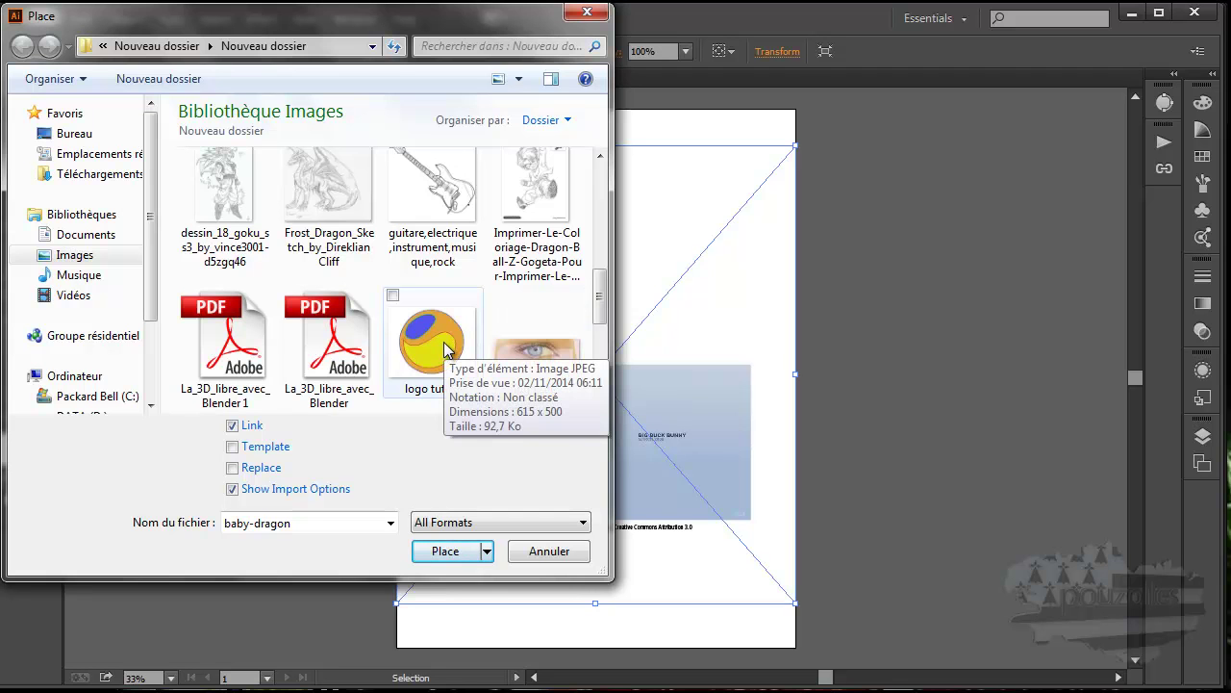
pyautogui.keyDown('shift'); pyautogui.click(438, 342); pyautogui.keyUp('shift')
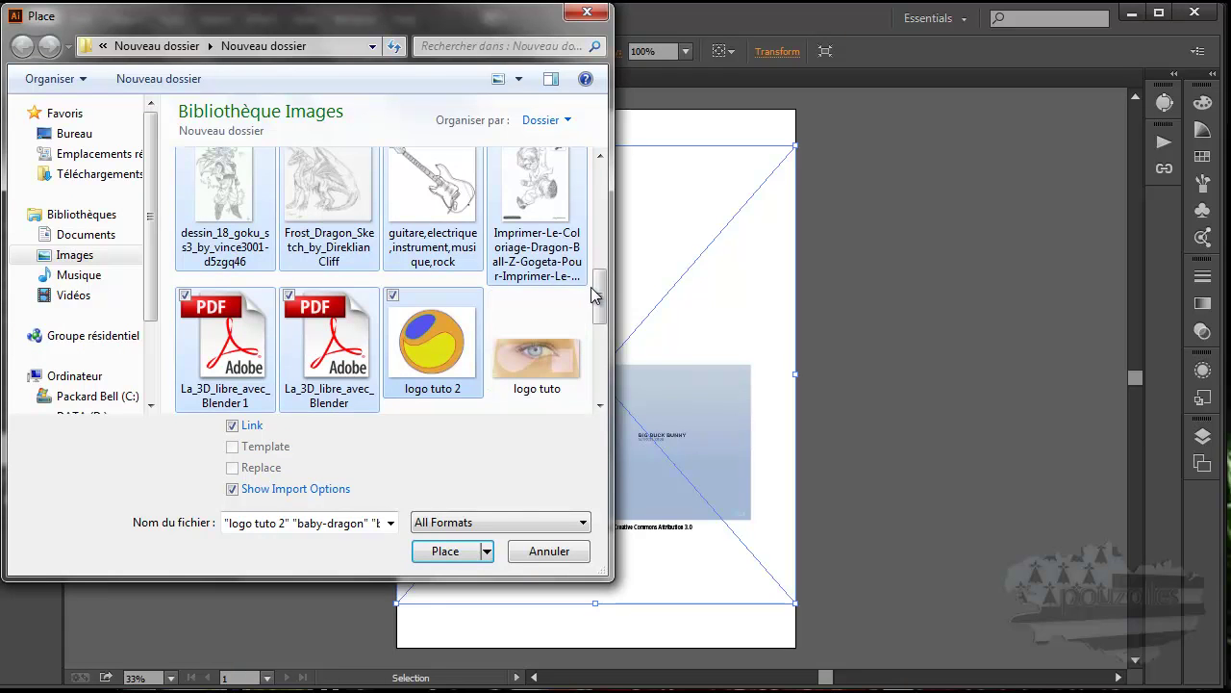
# - Try selecting only logo tuto 2 and baby-dragon, and extend the selection as a range to coloriage-fleur-tropicale
pyautogui.click(438, 346)
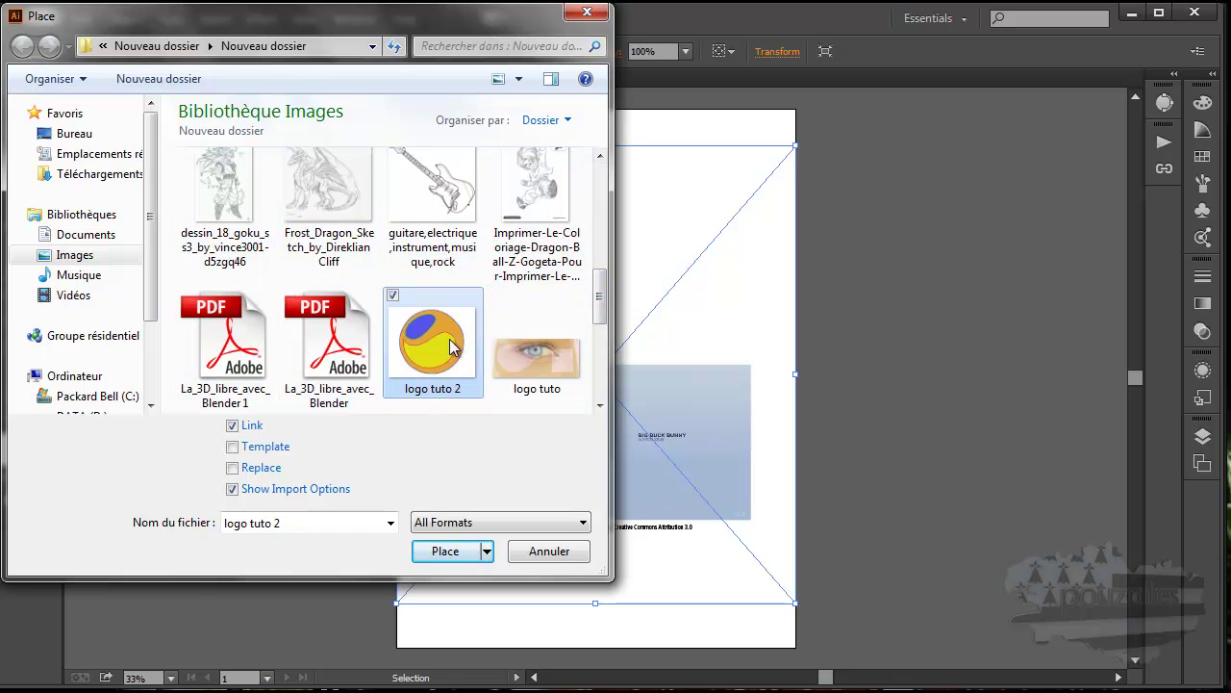
pyautogui.moveTo(601, 298); pyautogui.dragTo(598, 226)
pyautogui.keyDown('ctrl'); pyautogui.click(435, 241); pyautogui.keyUp('ctrl')
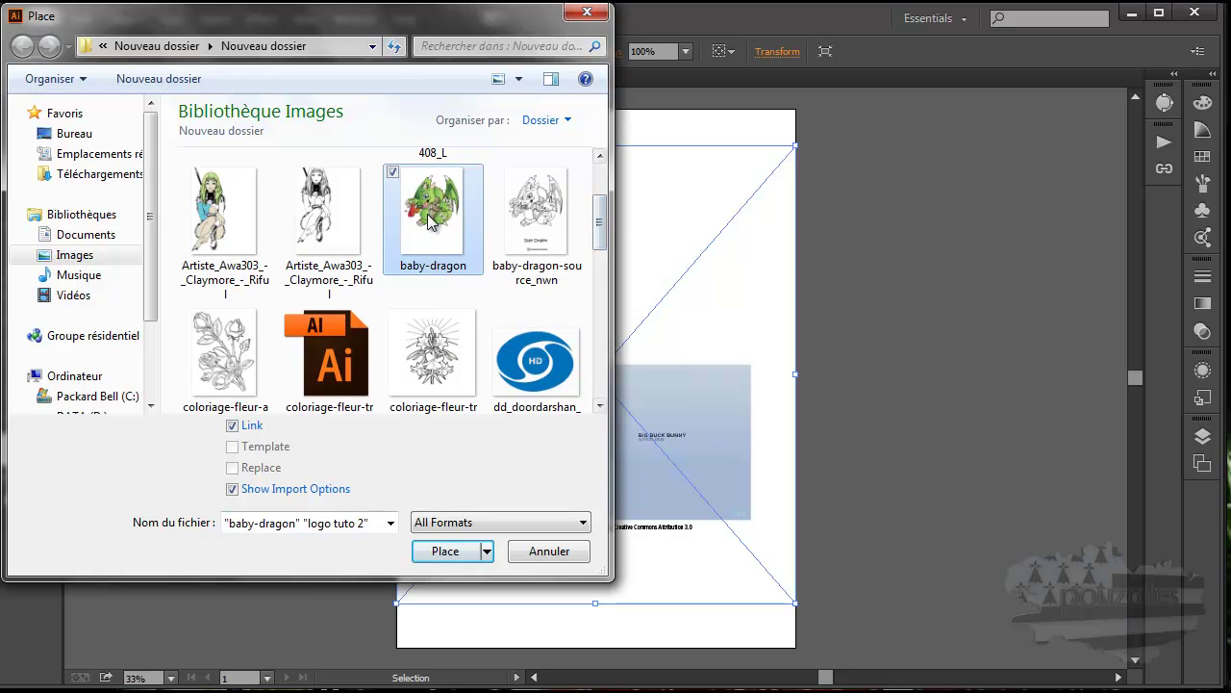
pyautogui.keyDown('shift'); pyautogui.click(434, 364); pyautogui.keyUp('shift')
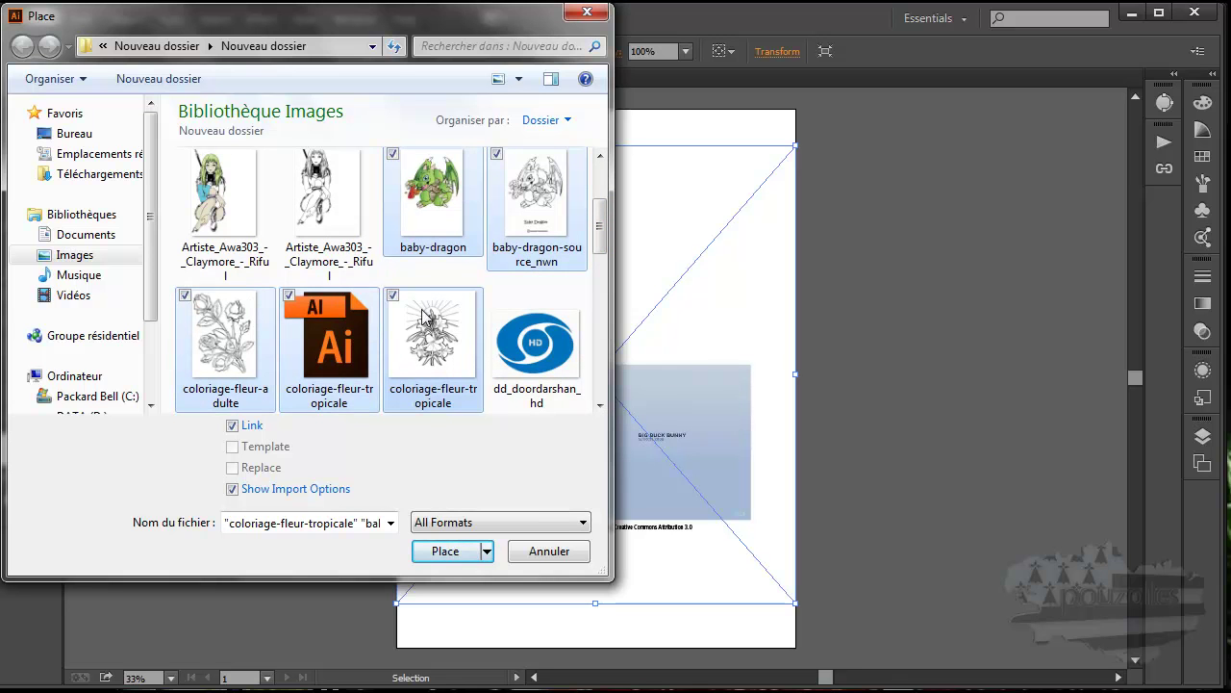
# - Load only the baby-dragon, sony-ericson and dd_doordarshan_hd images together for placement as linked files
pyautogui.click(434, 211)
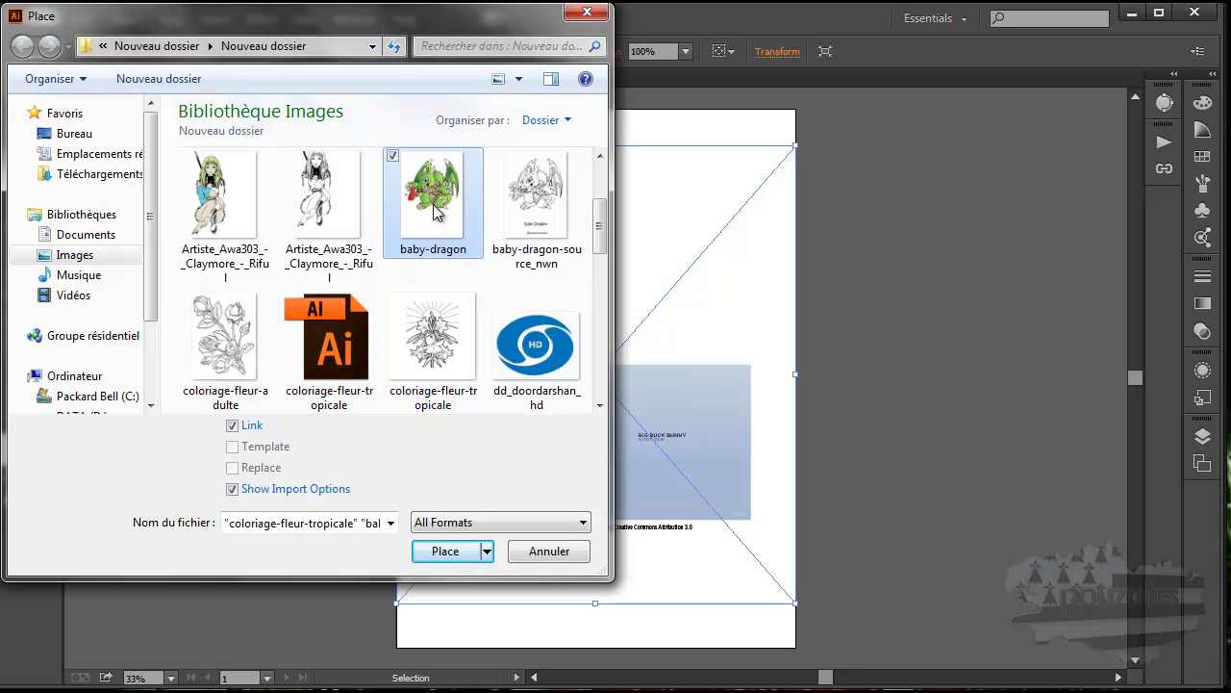
pyautogui.moveTo(600, 221); pyautogui.dragTo(601, 329)
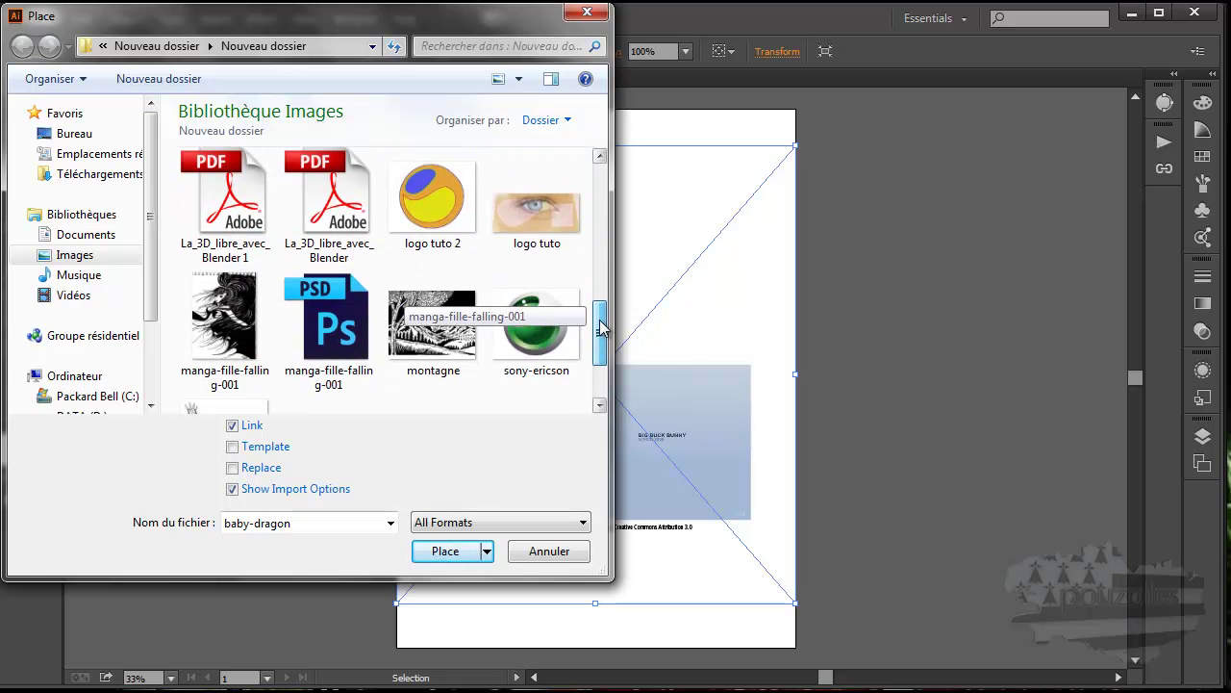
pyautogui.keyDown('ctrl'); pyautogui.click(534, 328); pyautogui.keyUp('ctrl')
pyautogui.moveTo(599, 325); pyautogui.dragTo(596, 249)
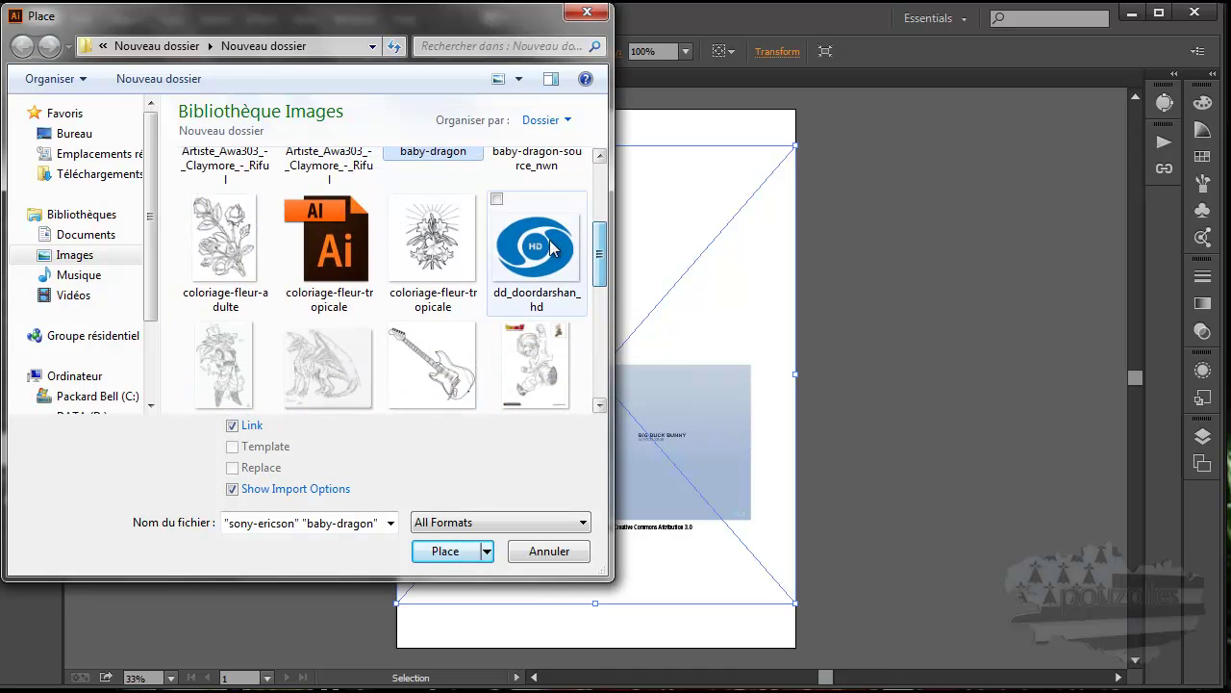
pyautogui.keyDown('ctrl'); pyautogui.click(569, 248); pyautogui.keyUp('ctrl')
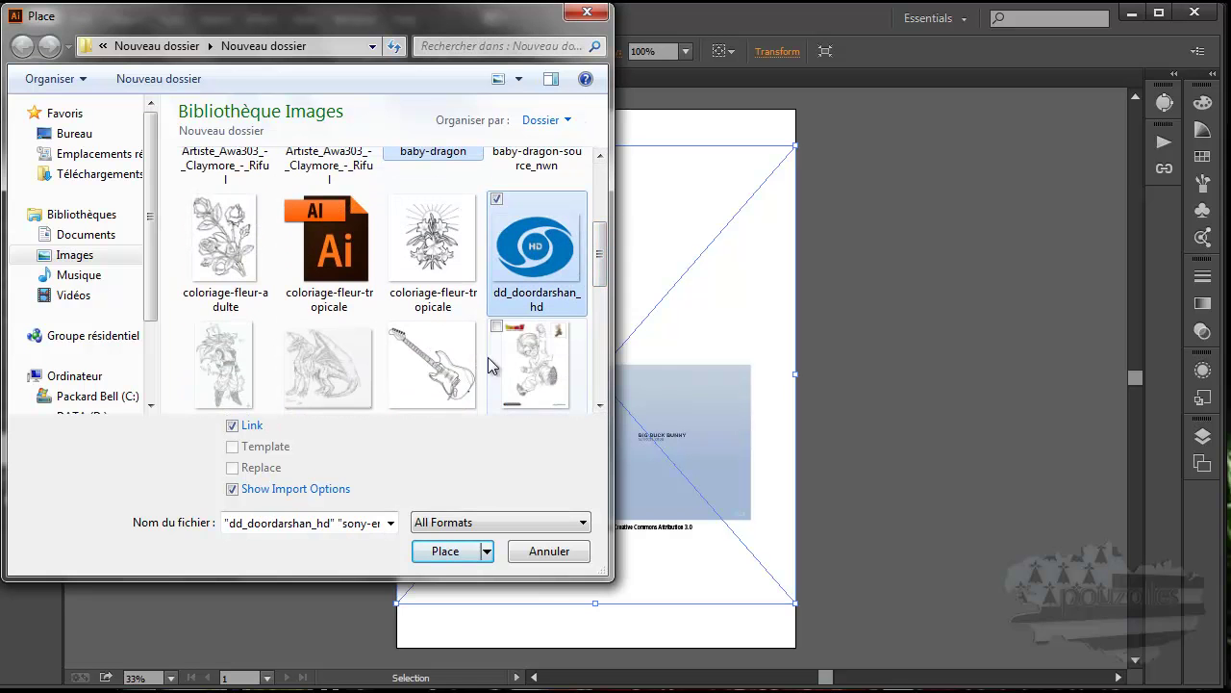
pyautogui.click(441, 550)
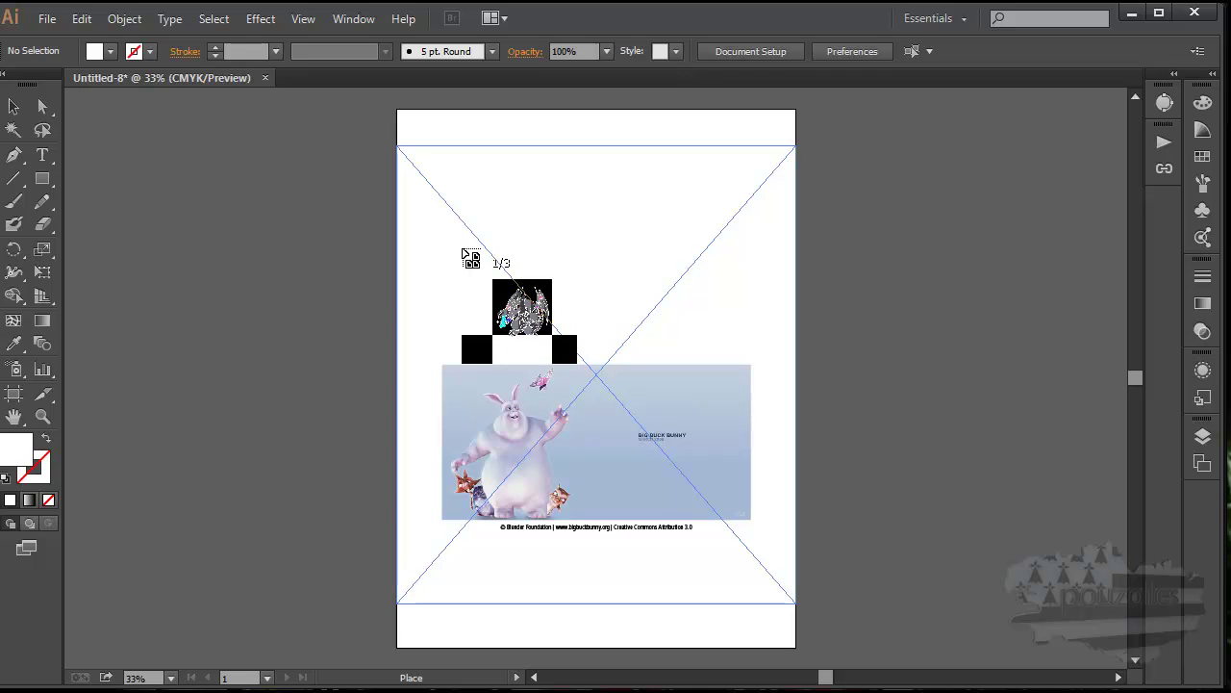
# - Cycle back and forth through the loaded images and make dd_doordarshan_hd the one to place
pyautogui.press('Right')
pyautogui.press('Right')
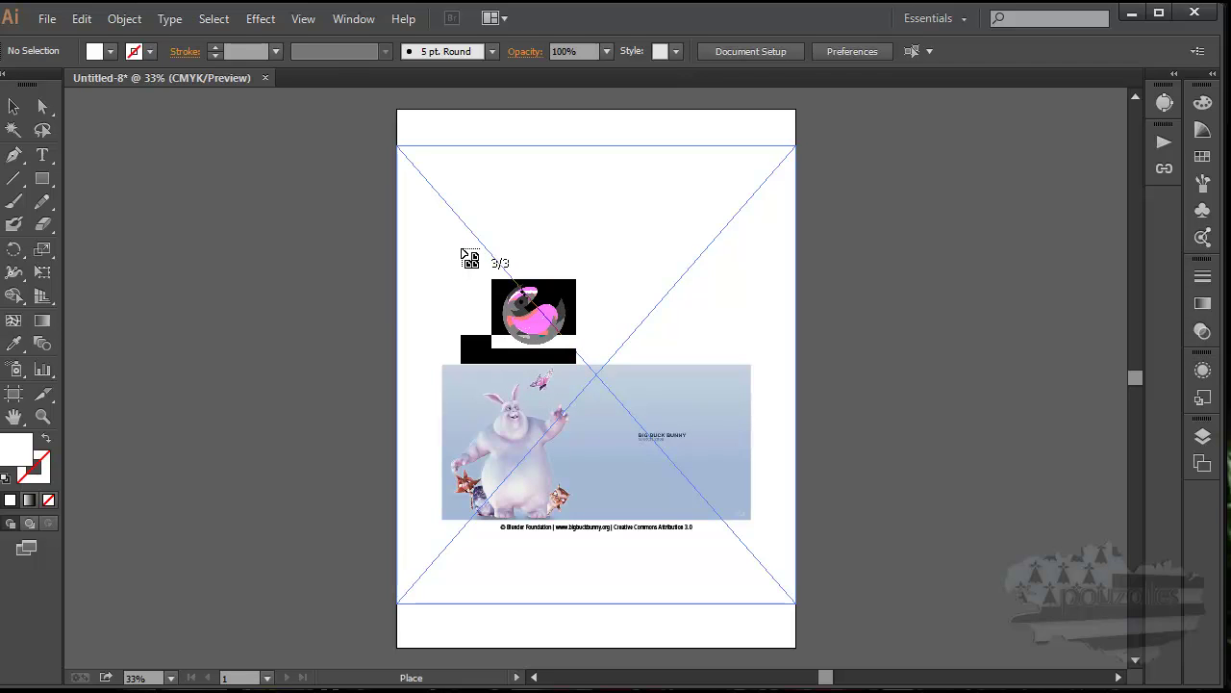
pyautogui.press('Left')
pyautogui.press('Left')
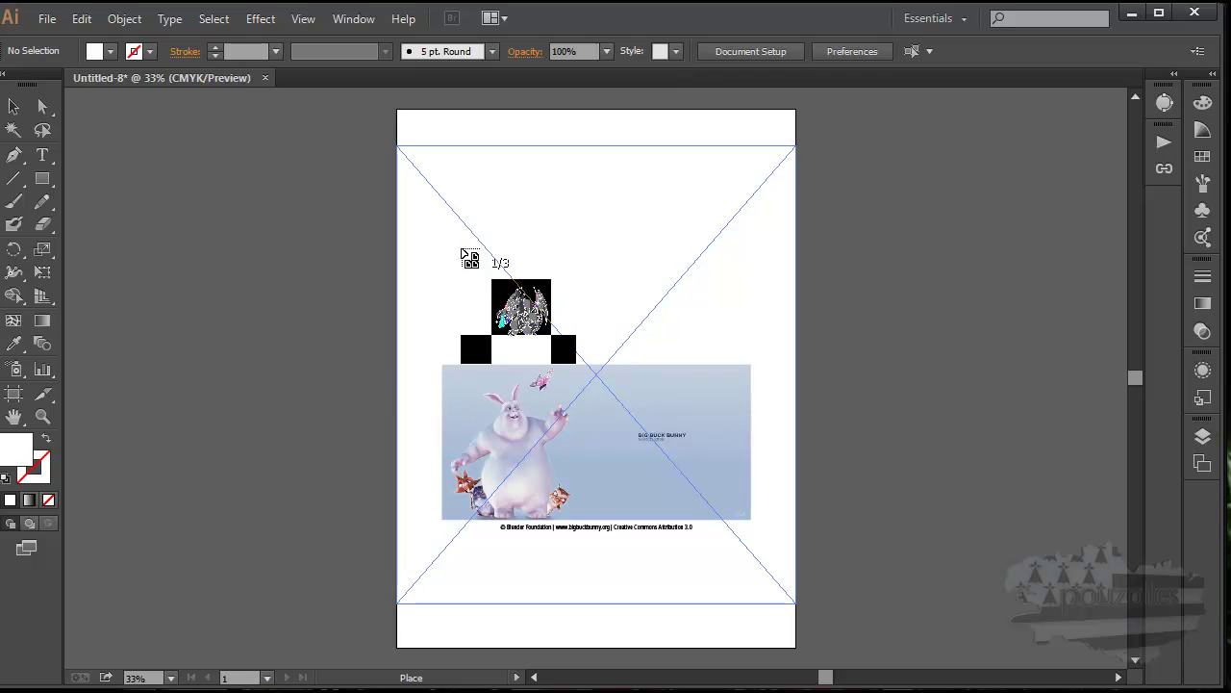
pyautogui.press('Right')
pyautogui.press('Right')
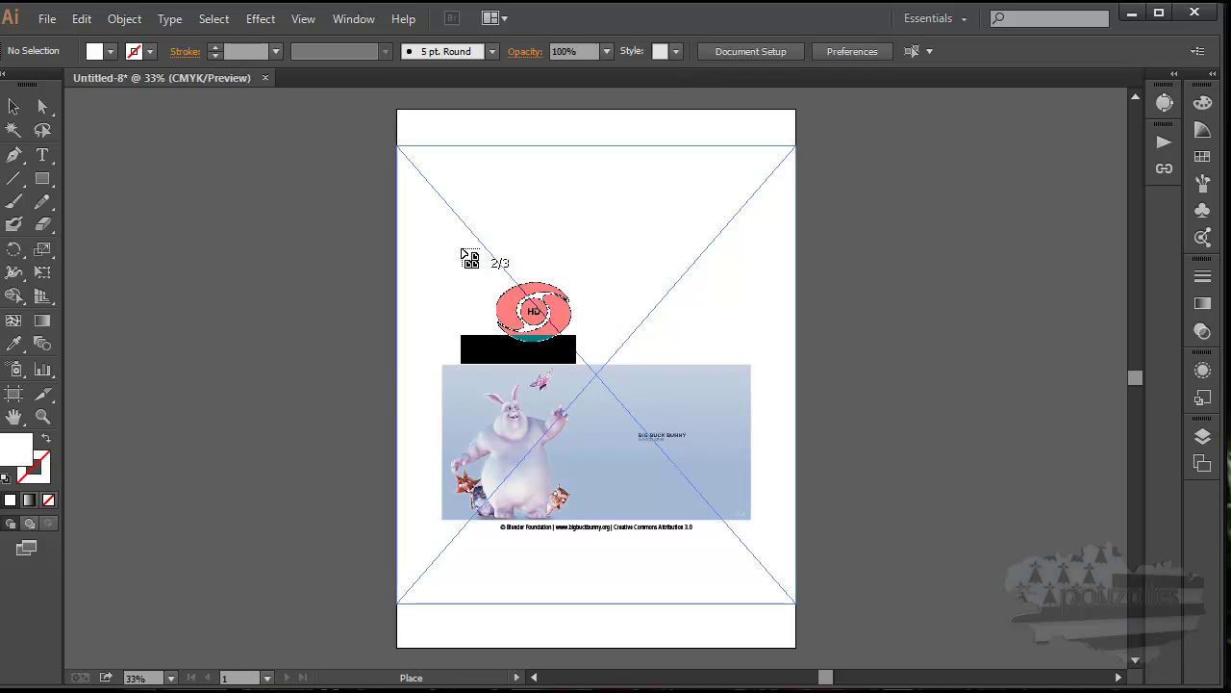
pyautogui.press('Right')
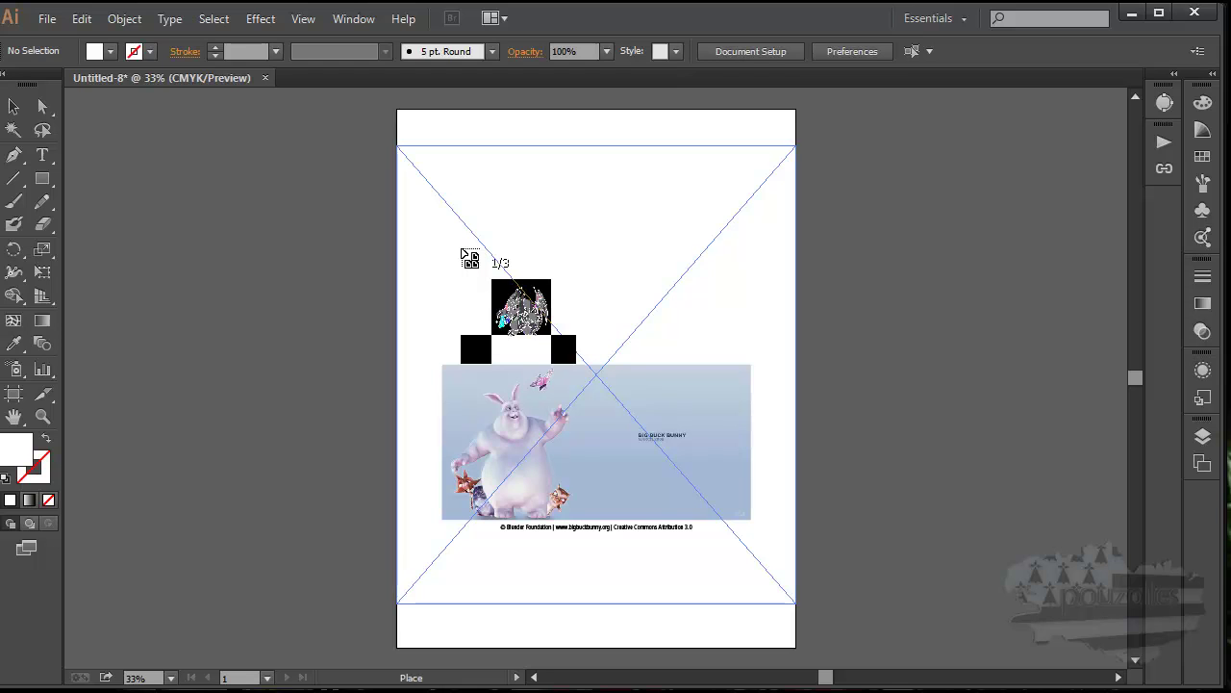
pyautogui.press('Right')
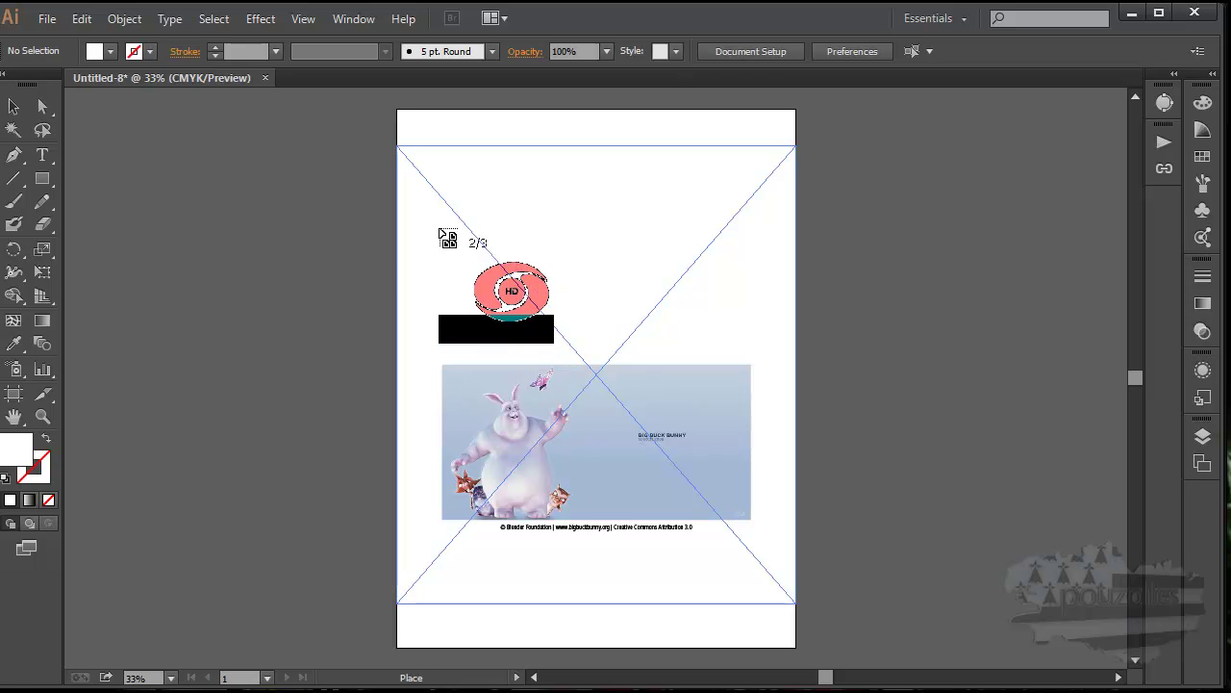
# - Place dd_doordarshan_hd at the artboard's upper left, baby-dragon above the bunny picture, and sony-ericson at the upper right
pyautogui.moveTo(412, 173)
pyautogui.mouseDown()
pyautogui.moveTo(448, 242)
pyautogui.moveTo(497, 272)
pyautogui.mouseUp()
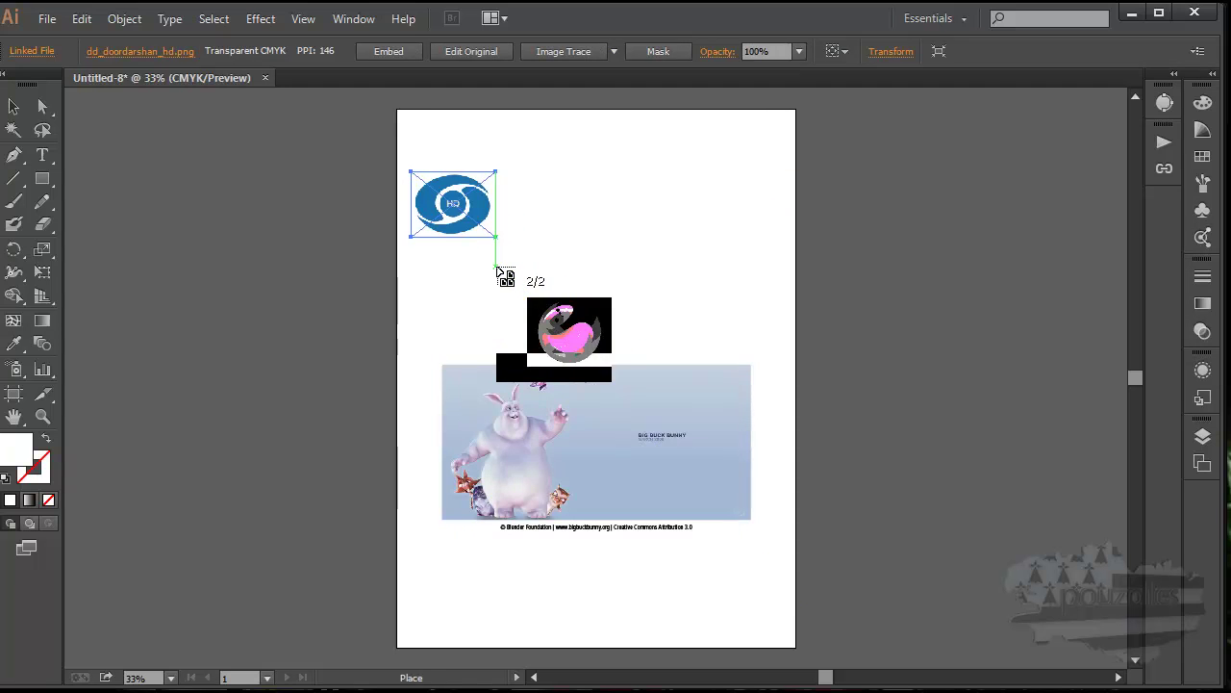
pyautogui.press('Left')
pyautogui.moveTo(522, 266)
pyautogui.mouseDown()
pyautogui.moveTo(567, 333)
pyautogui.moveTo(654, 357)
pyautogui.moveTo(647, 365)
pyautogui.mouseUp()
pyautogui.moveTo(629, 170); pyautogui.dragTo(738, 328)
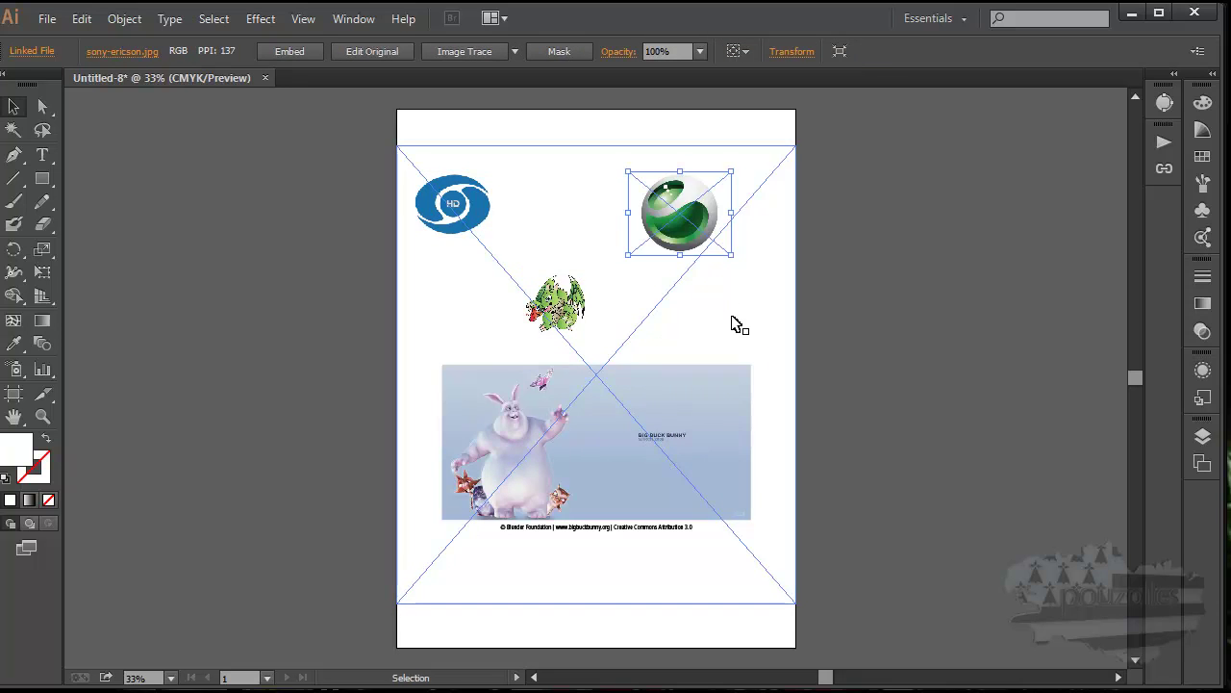
# - Select the placed PDF page and each of the three linked images in turn to inspect them
pyautogui.click(770, 354)
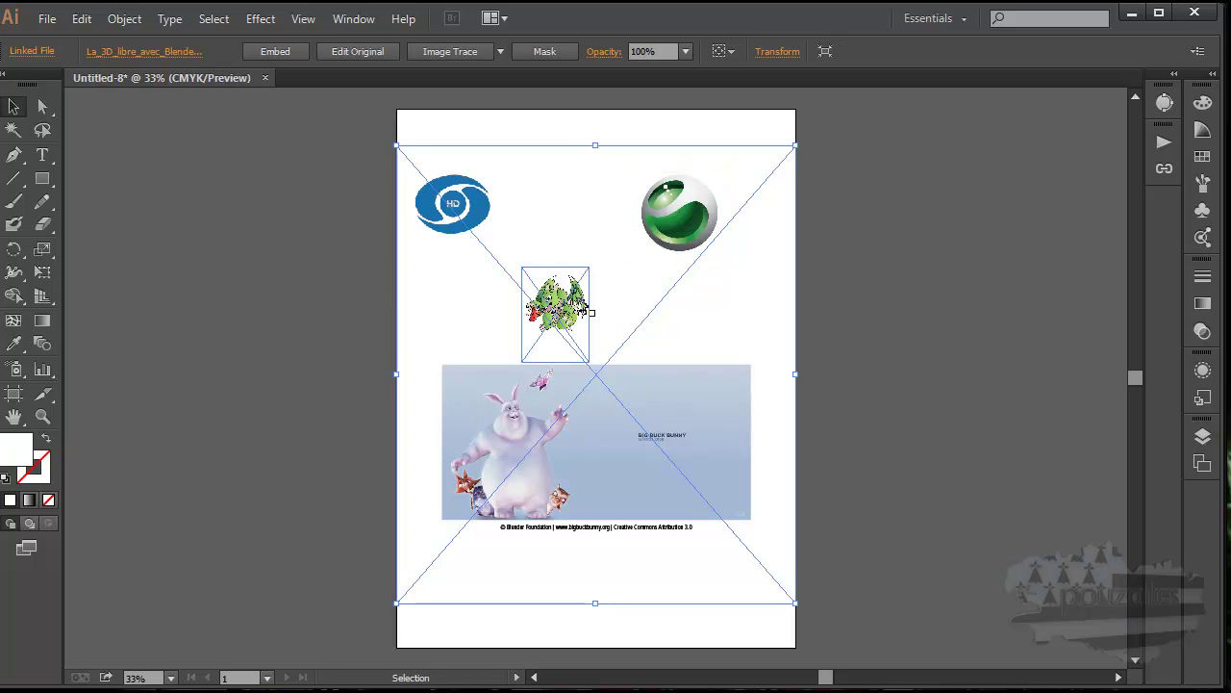
pyautogui.click(561, 292)
pyautogui.click(486, 217)
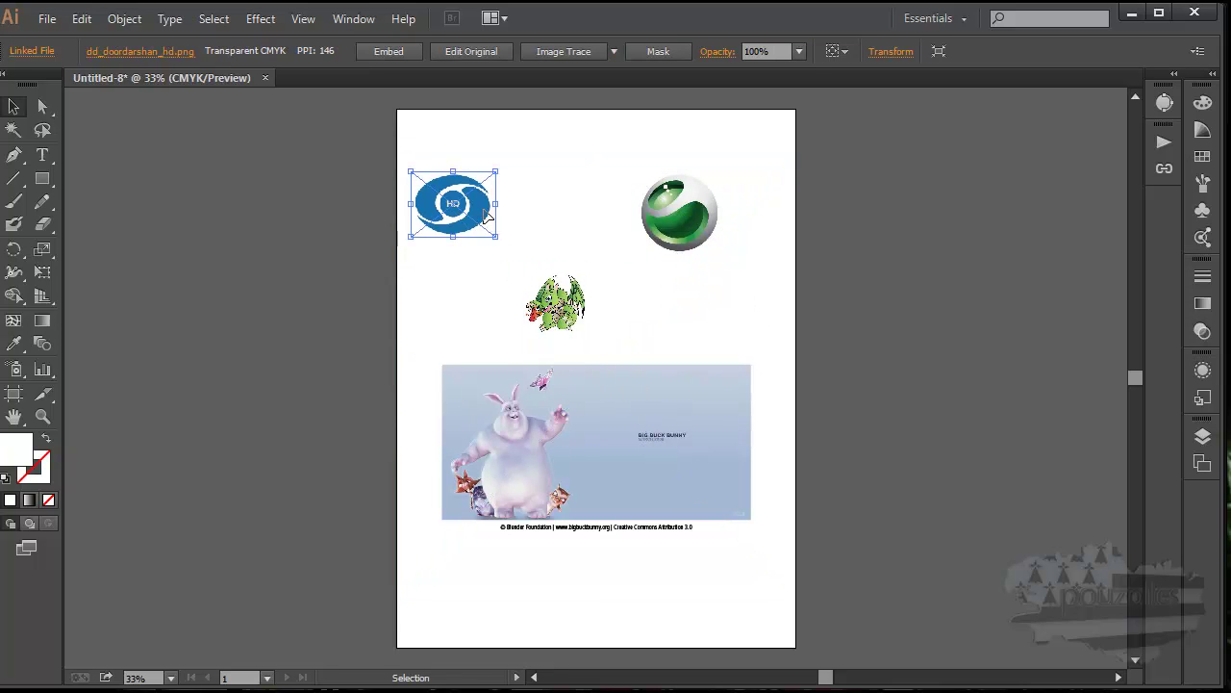
pyautogui.click(655, 214)
pyautogui.click(475, 212)
pyautogui.click(552, 304)
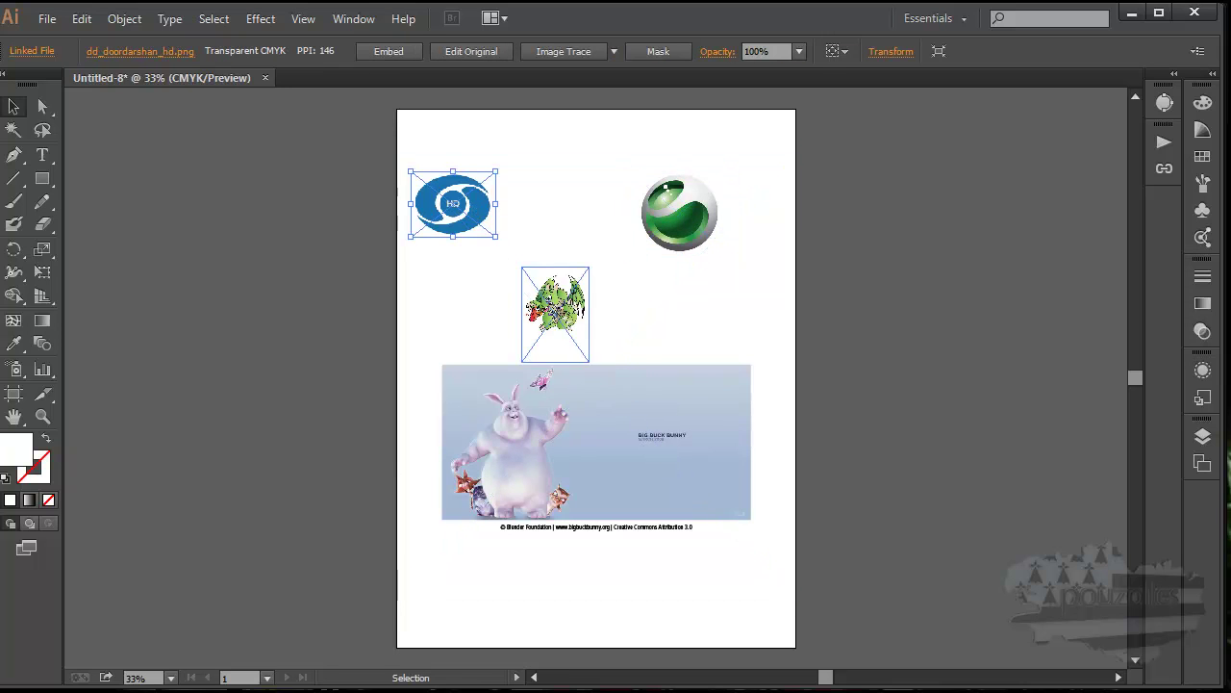
# - Load the horse drawing _LbsgUv7EEbiqn5-vPtpom6N4_s, 8-jours-pour-une-belle-peau, and the woman's portrait drawing together for placement as linked files
pyautogui.click(556, 440)
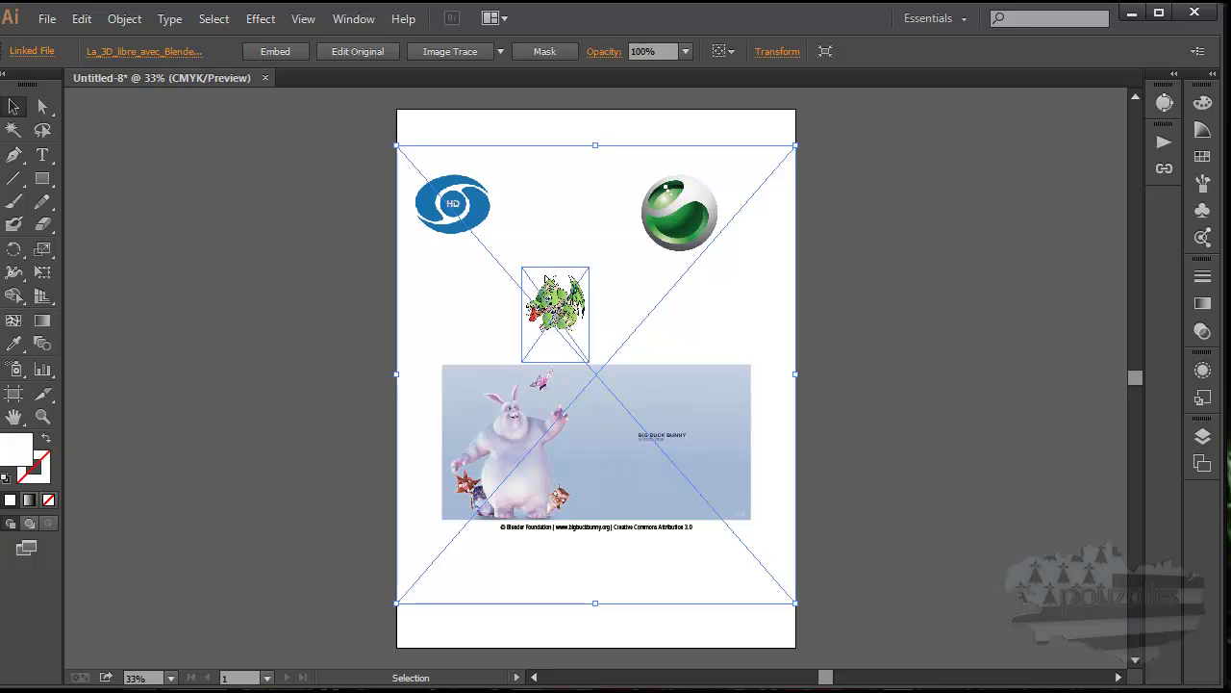
pyautogui.click(46, 20)
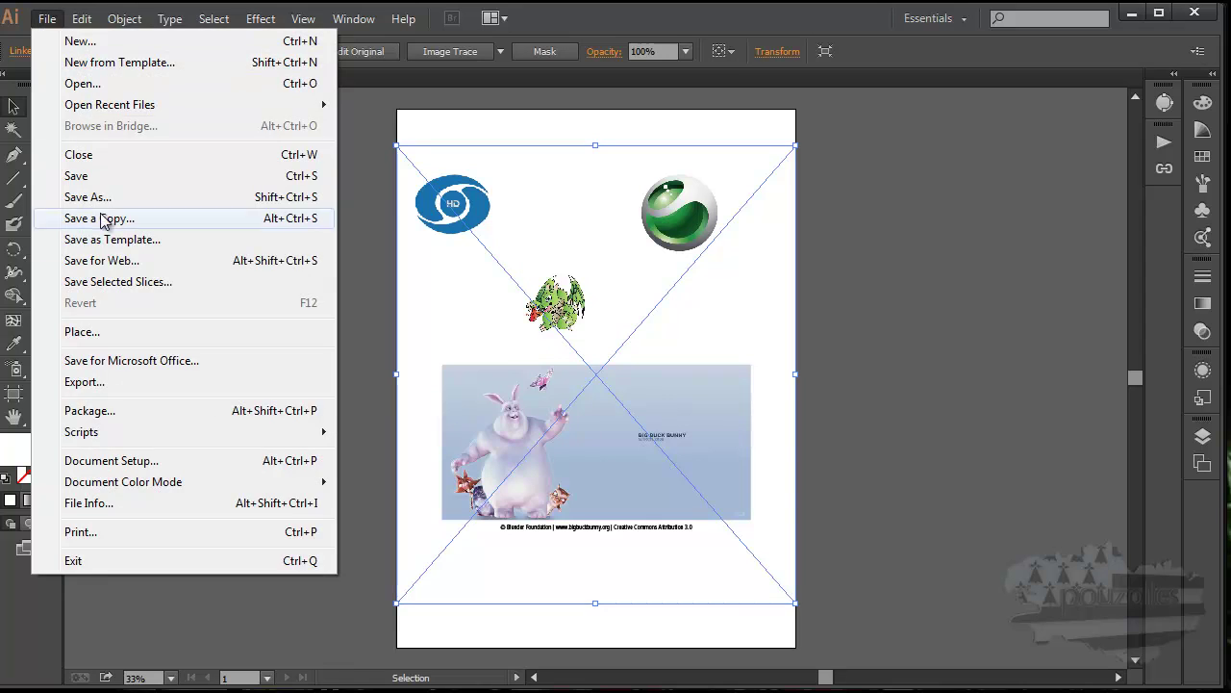
pyautogui.click(91, 333)
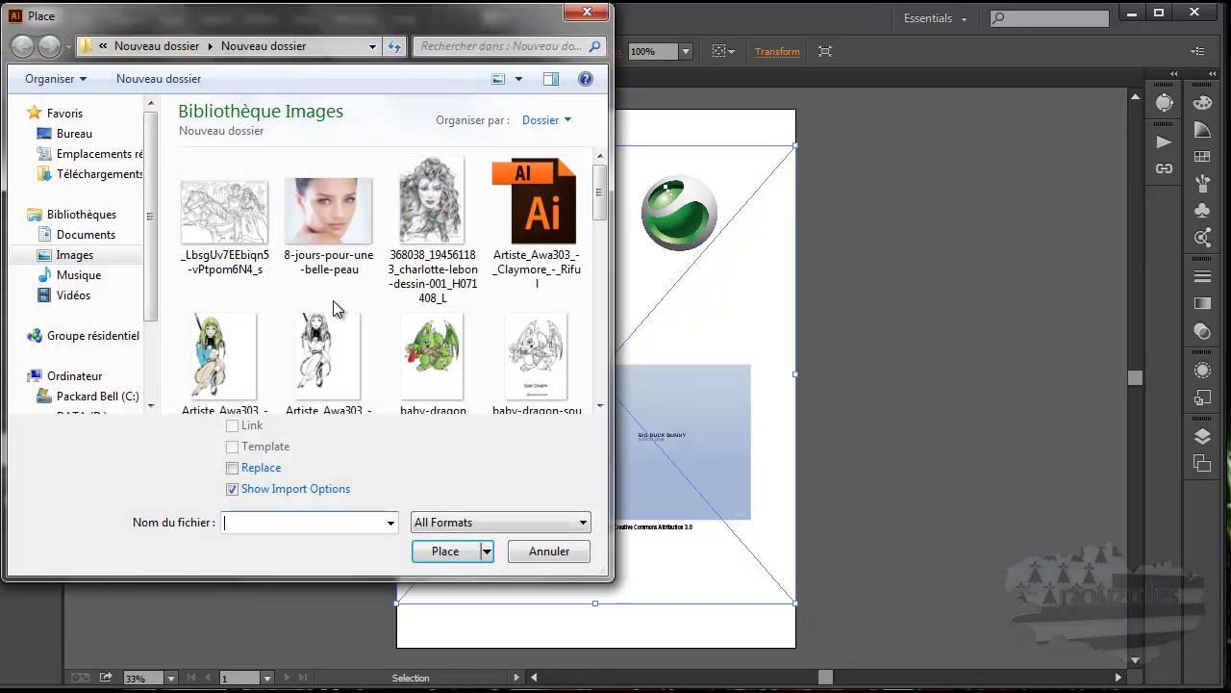
pyautogui.click(245, 227)
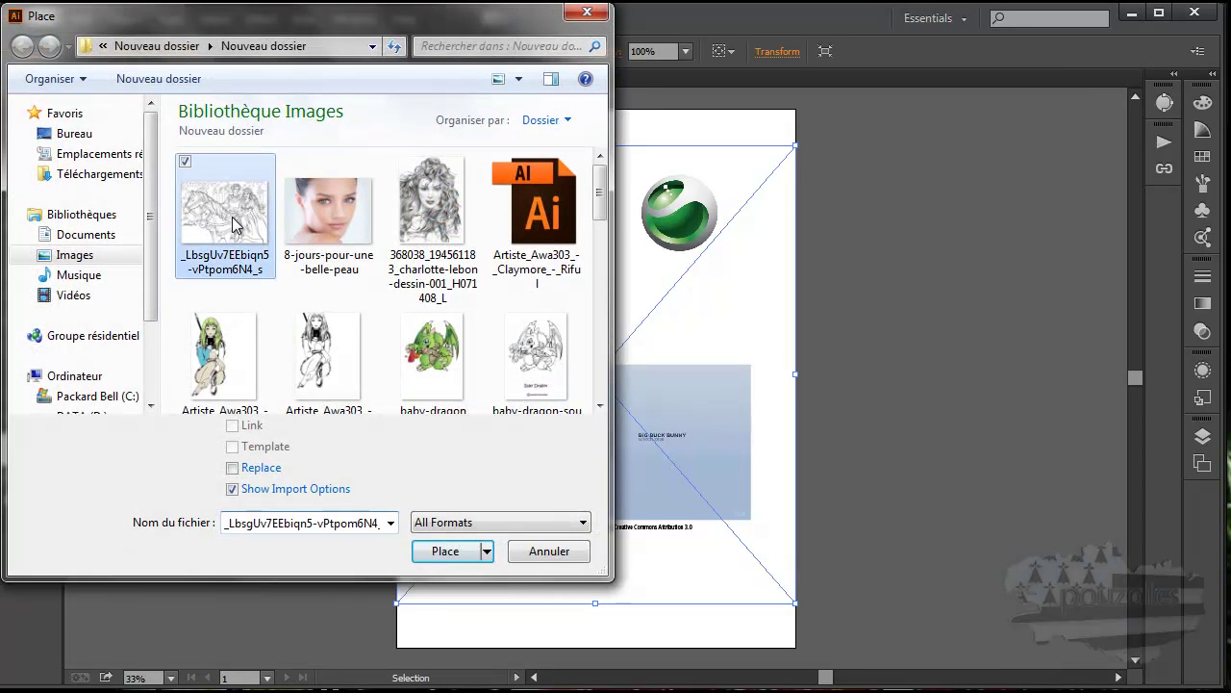
pyautogui.keyDown('shift'); pyautogui.click(430, 226); pyautogui.keyUp('shift')
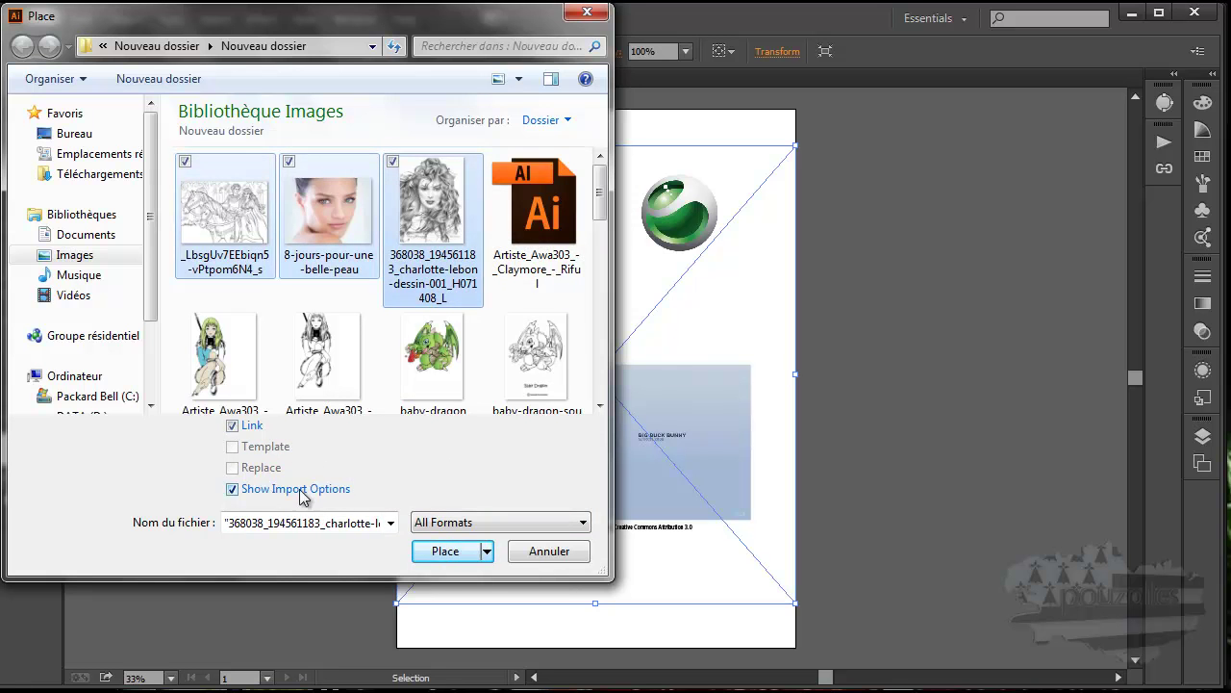
pyautogui.click(446, 556)
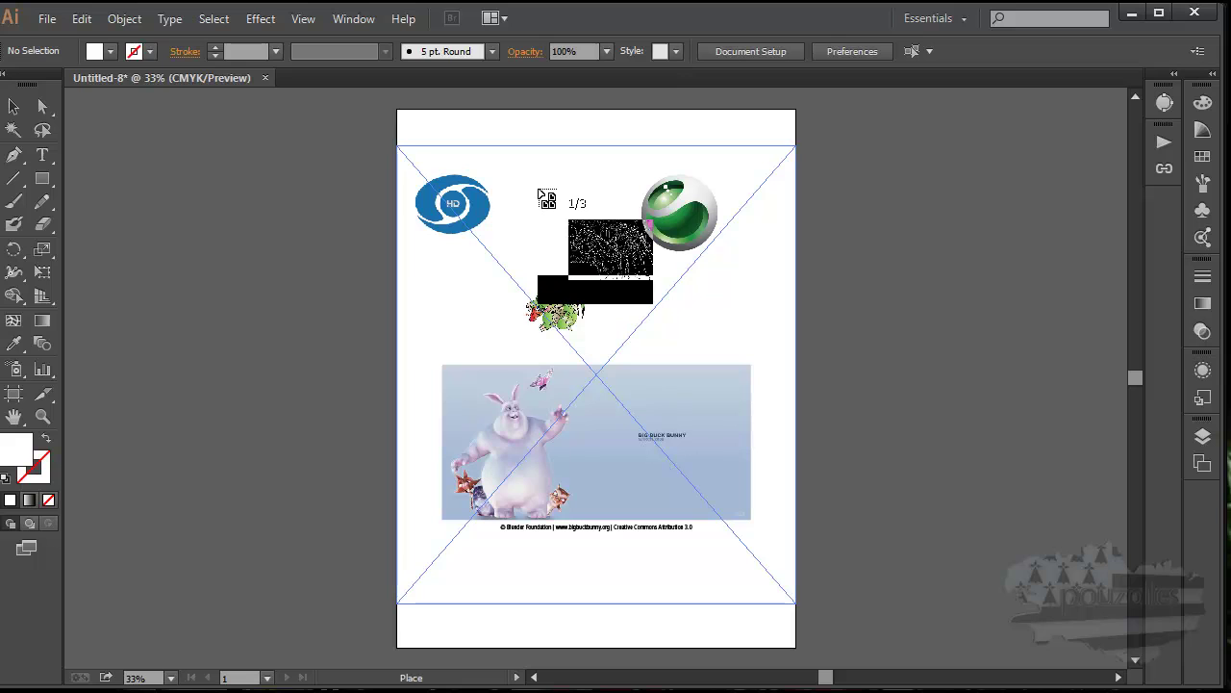
# - Drop 8-jours-pour-une-belle-peau from the loaded images and place the woman's portrait drawing left of the artboard and the horse drawing right of it
pyautogui.press('Right')
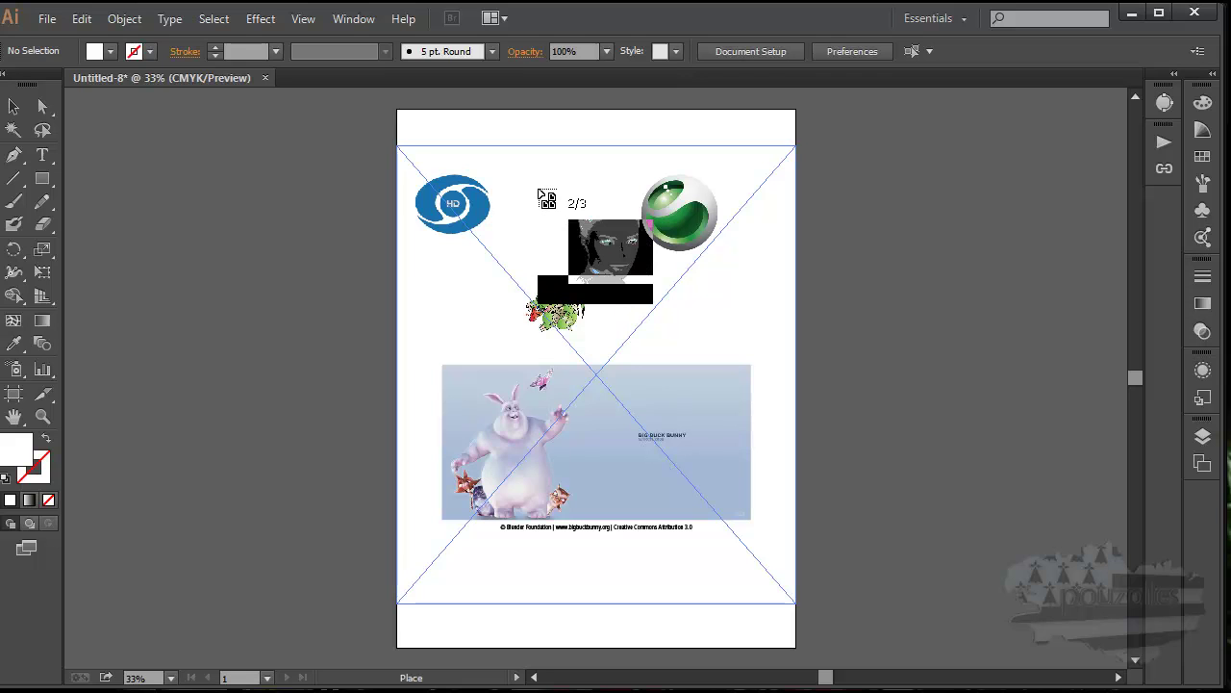
pyautogui.press('Escape')
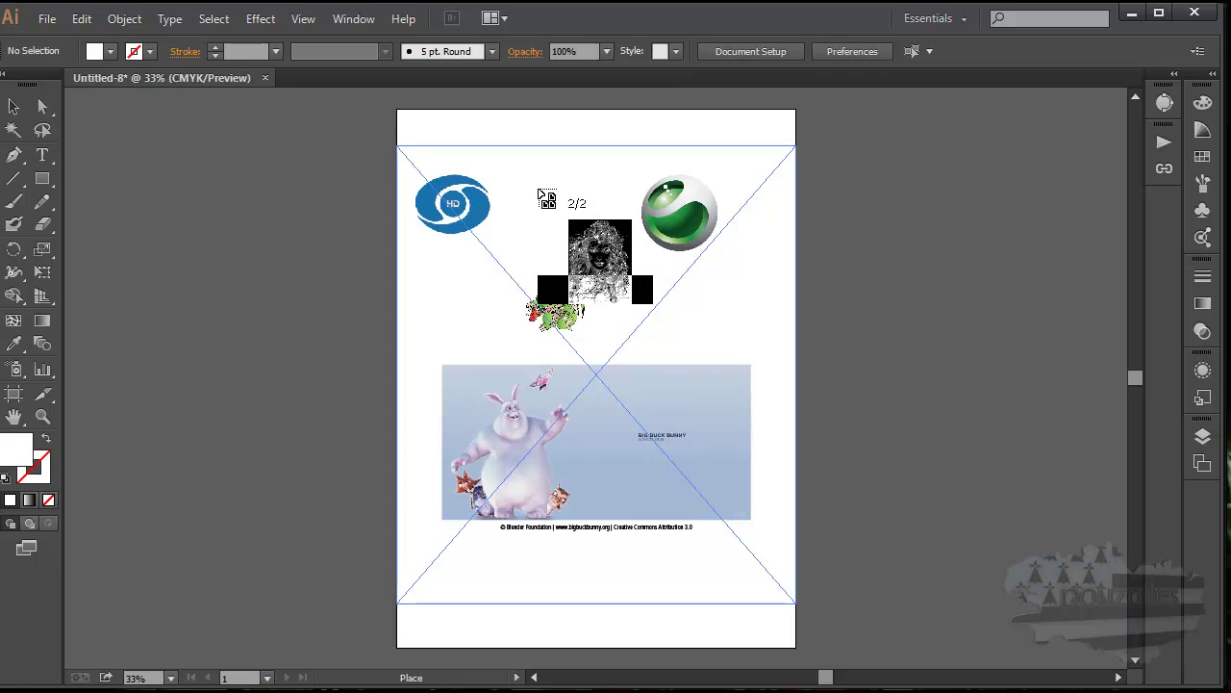
pyautogui.press('Left')
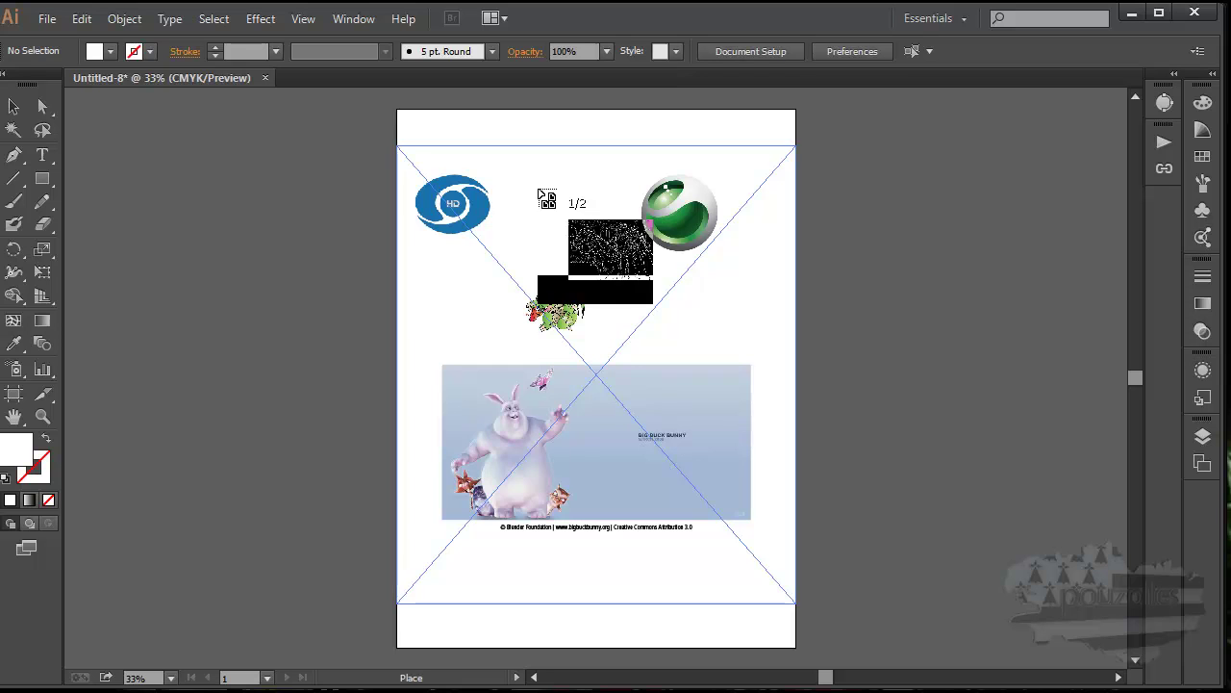
pyautogui.press('Right')
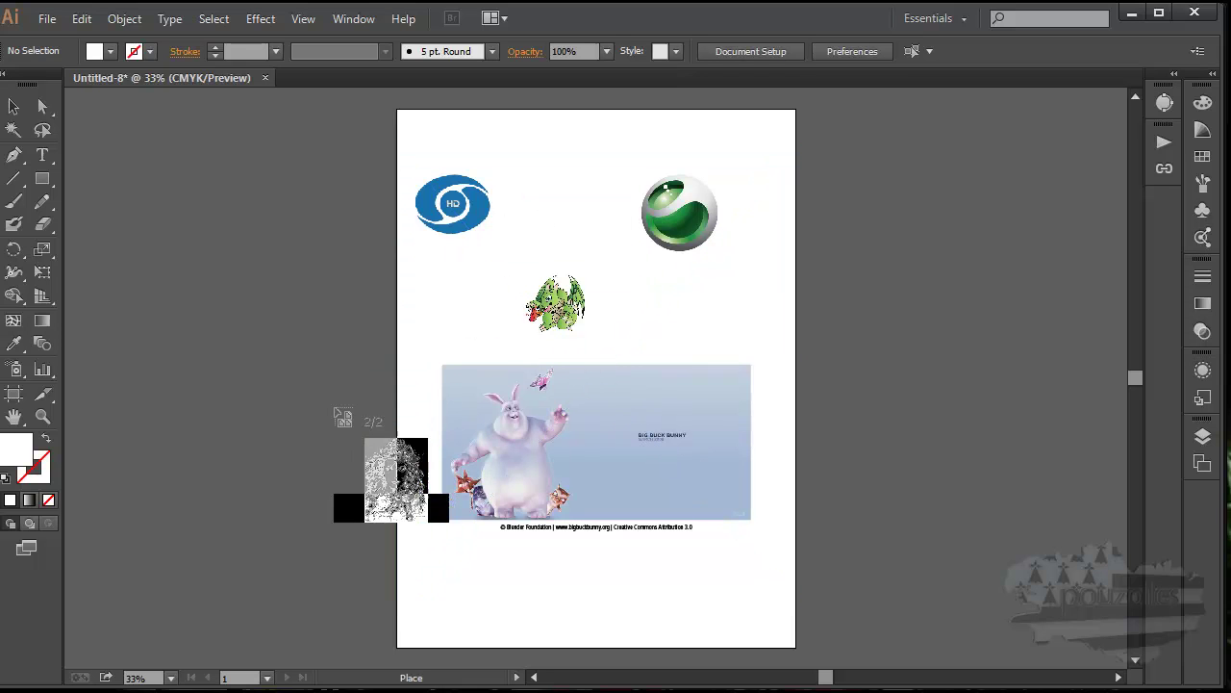
pyautogui.moveTo(198, 300); pyautogui.dragTo(299, 460)
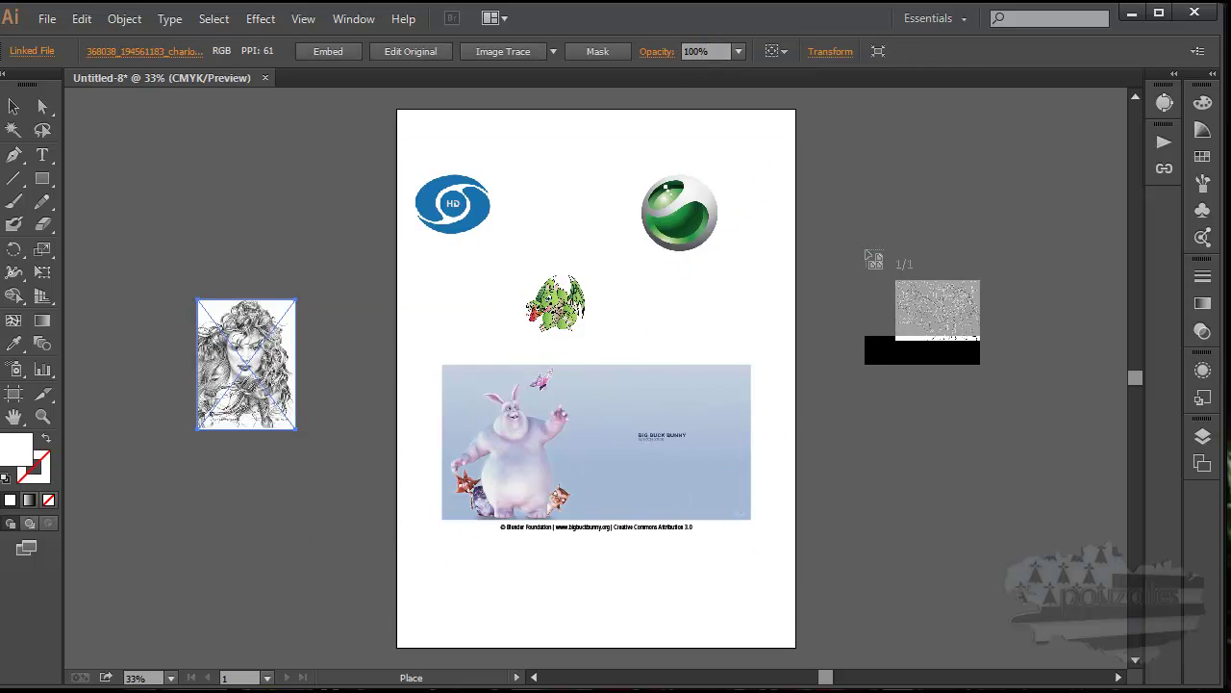
pyautogui.moveTo(886, 263); pyautogui.dragTo(1019, 359)
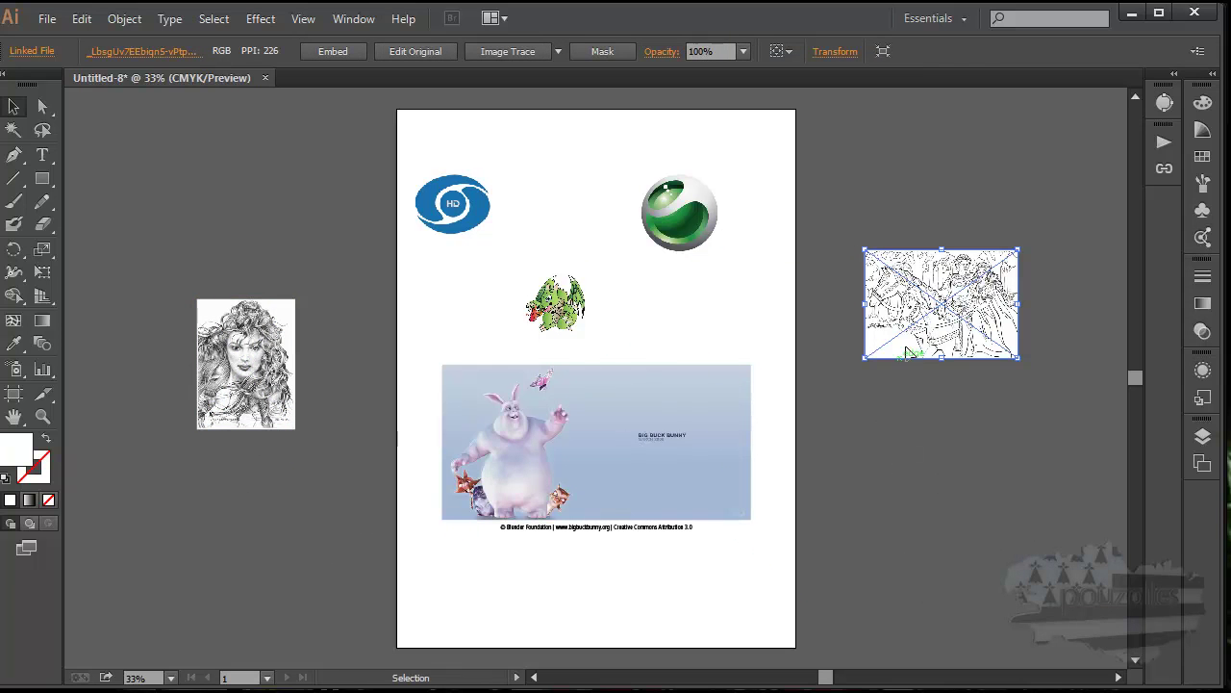
# - Enlarge the horse drawing proportionally from its upper-right corner and rotate the woman's portrait drawing clockwise
pyautogui.moveTo(1023, 250)
pyautogui.mouseDown()
pyautogui.moveTo(1031, 266)
pyautogui.moveTo(1003, 261)
pyautogui.moveTo(965, 287)
pyautogui.moveTo(883, 306)
pyautogui.moveTo(929, 331)
pyautogui.moveTo(885, 304)
pyautogui.moveTo(996, 261)
pyautogui.moveTo(1033, 264)
pyautogui.moveTo(1083, 190)
pyautogui.moveTo(1094, 131)
pyautogui.moveTo(942, 149)
pyautogui.moveTo(981, 164)
pyautogui.moveTo(1039, 143)
pyautogui.moveTo(967, 143)
pyautogui.moveTo(1042, 189)
pyautogui.moveTo(1009, 201)
pyautogui.moveTo(1090, 169)
pyautogui.moveTo(1048, 182)
pyautogui.moveTo(1065, 188)
pyautogui.mouseUp()
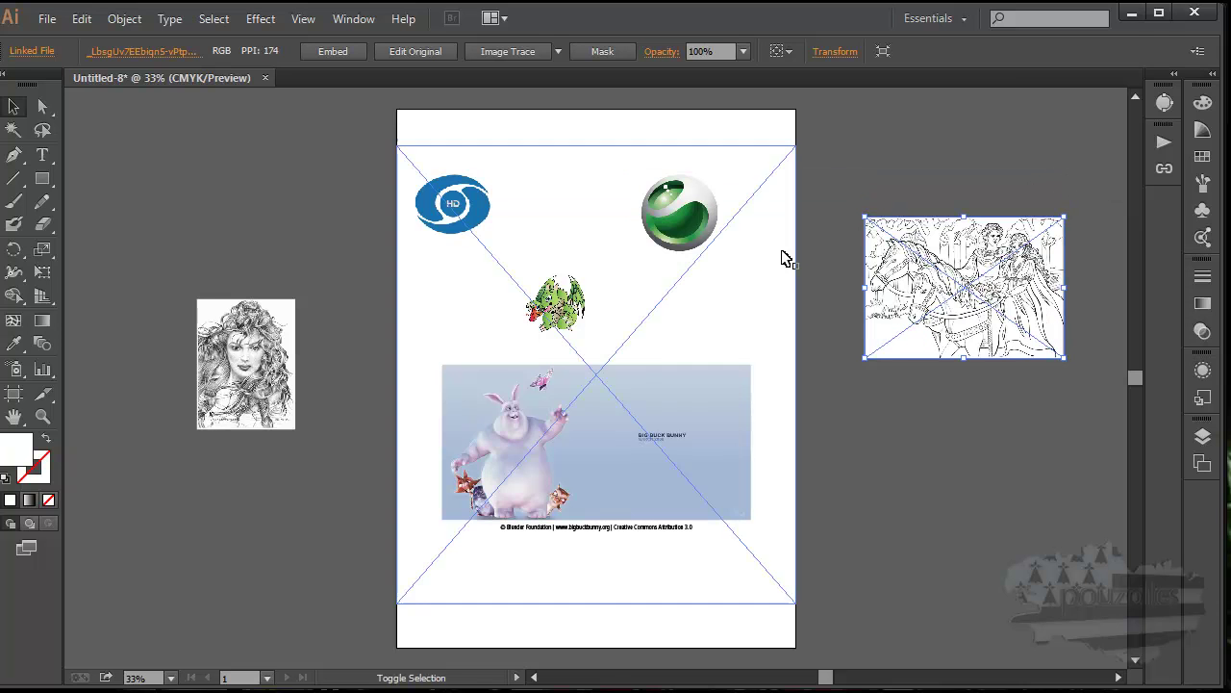
pyautogui.click(296, 302)
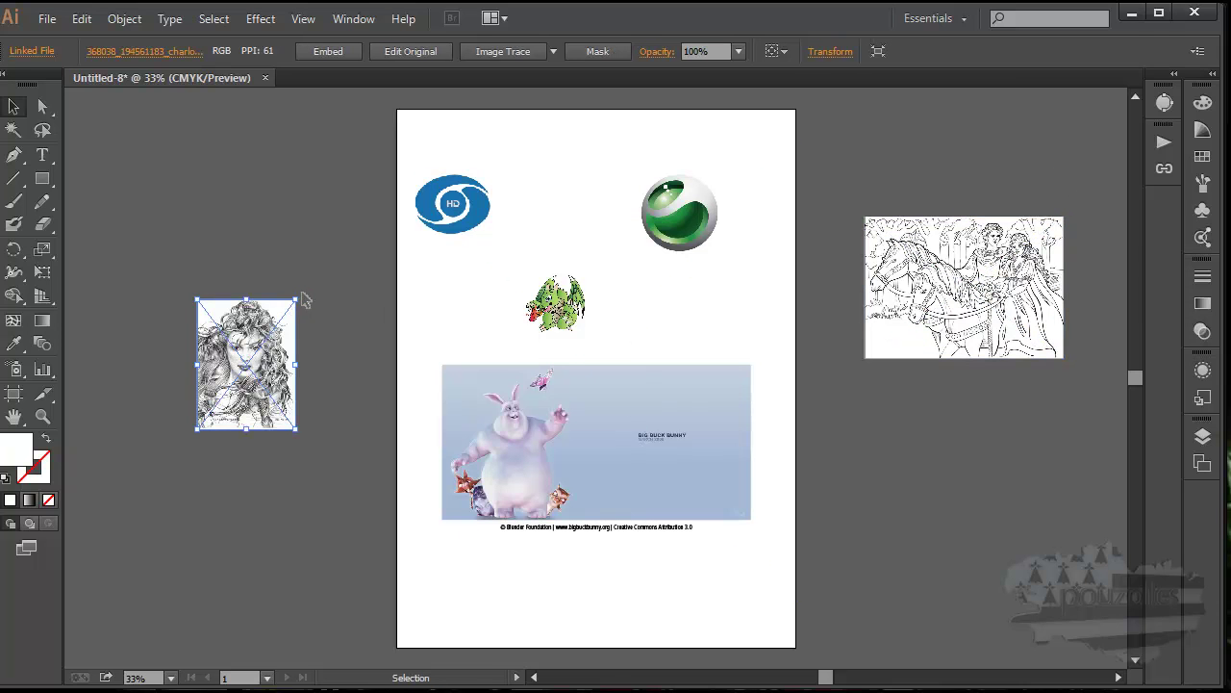
pyautogui.moveTo(299, 289)
pyautogui.mouseDown()
pyautogui.moveTo(321, 302)
pyautogui.moveTo(339, 354)
pyautogui.moveTo(348, 345)
pyautogui.mouseUp()
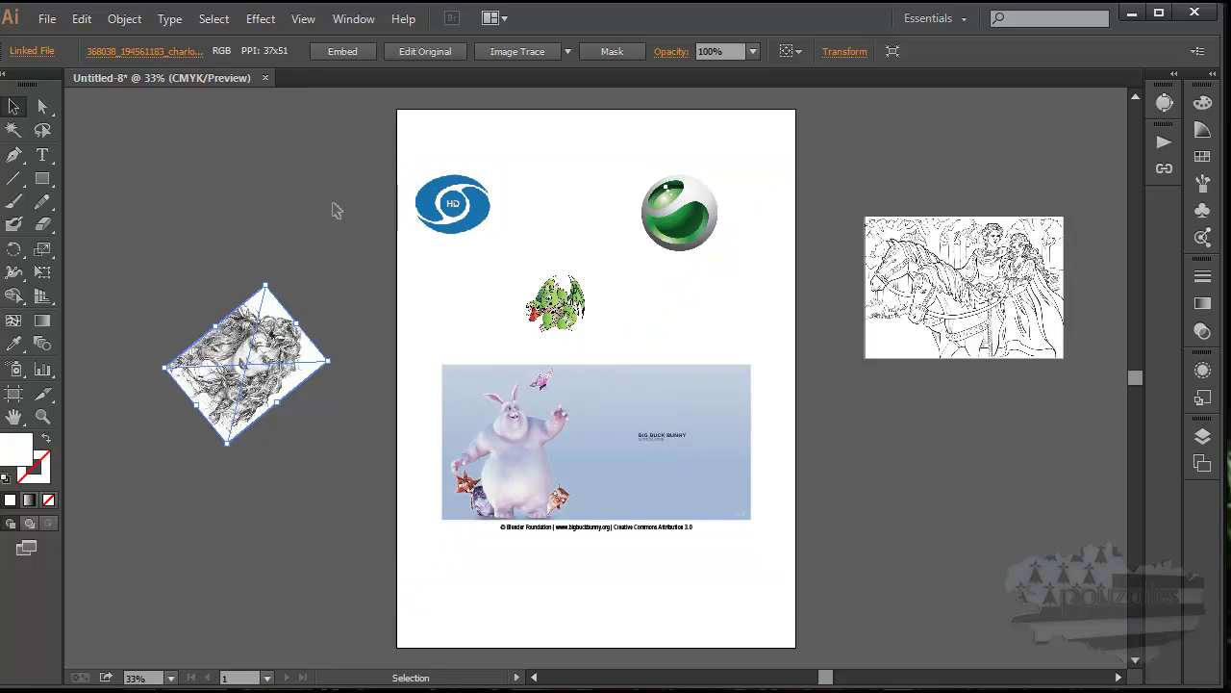
# - Open Artiste_Awa303_-_Claymore_-_Riful.jpg, the coloured version of the drawing, as a separate document
pyautogui.click(44, 19)
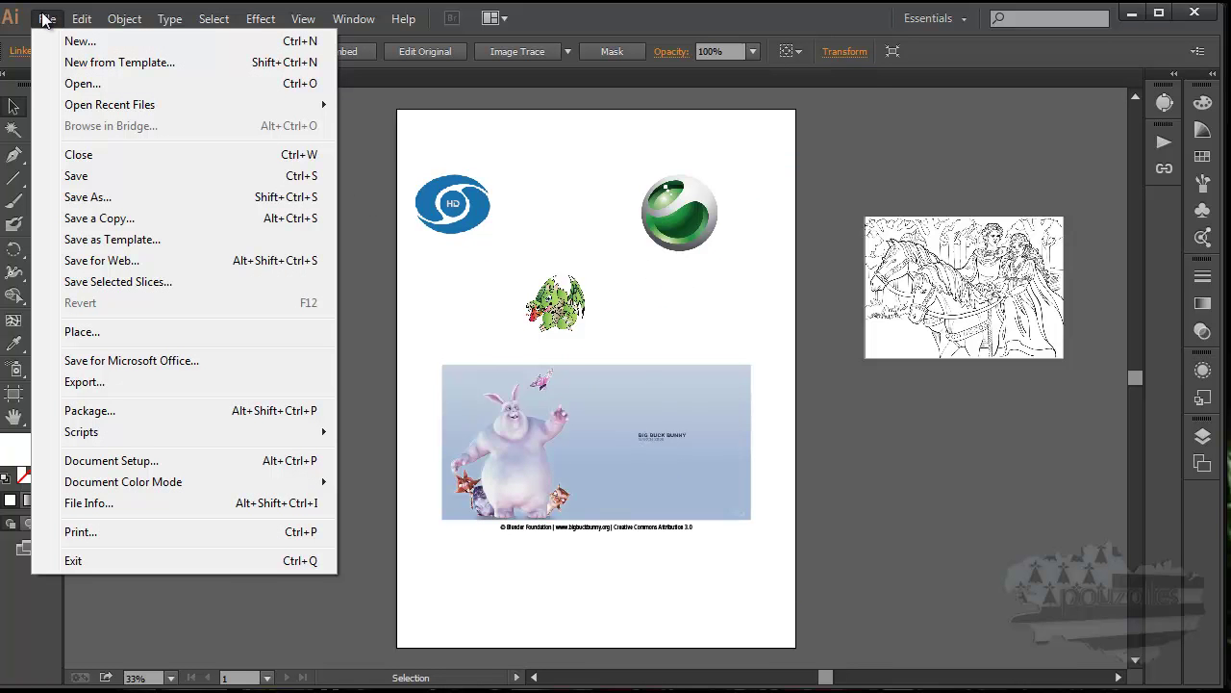
pyautogui.click(74, 84)
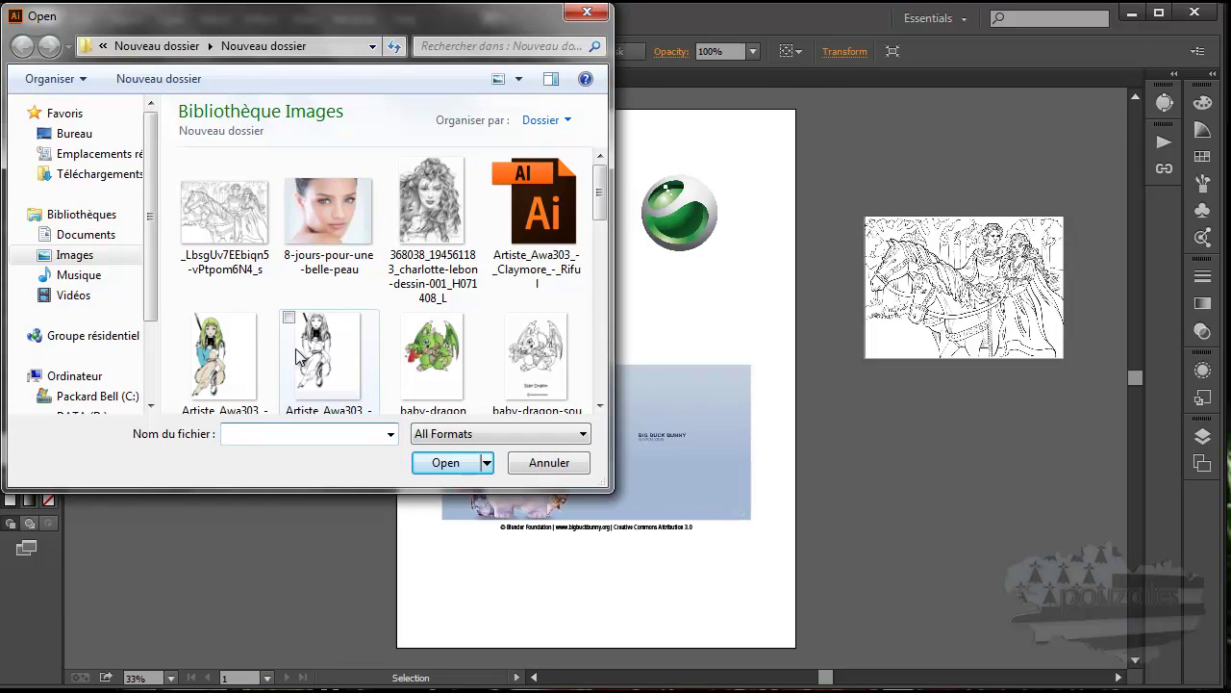
pyautogui.doubleClick(208, 364)
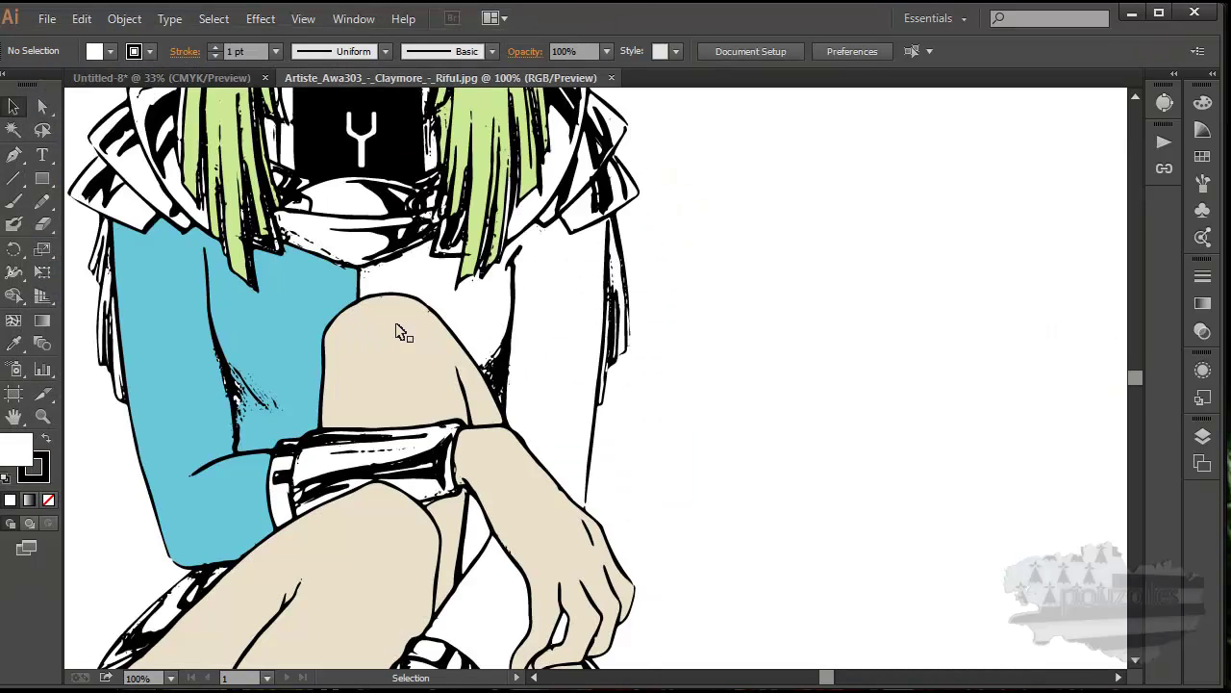
# - Copy the Claymore image from its own document into Untitled-8, placing it right of the artboard below the horse drawing
pyautogui.scroll(-2, 489, 343)
pyautogui.scroll(5, 489, 344)
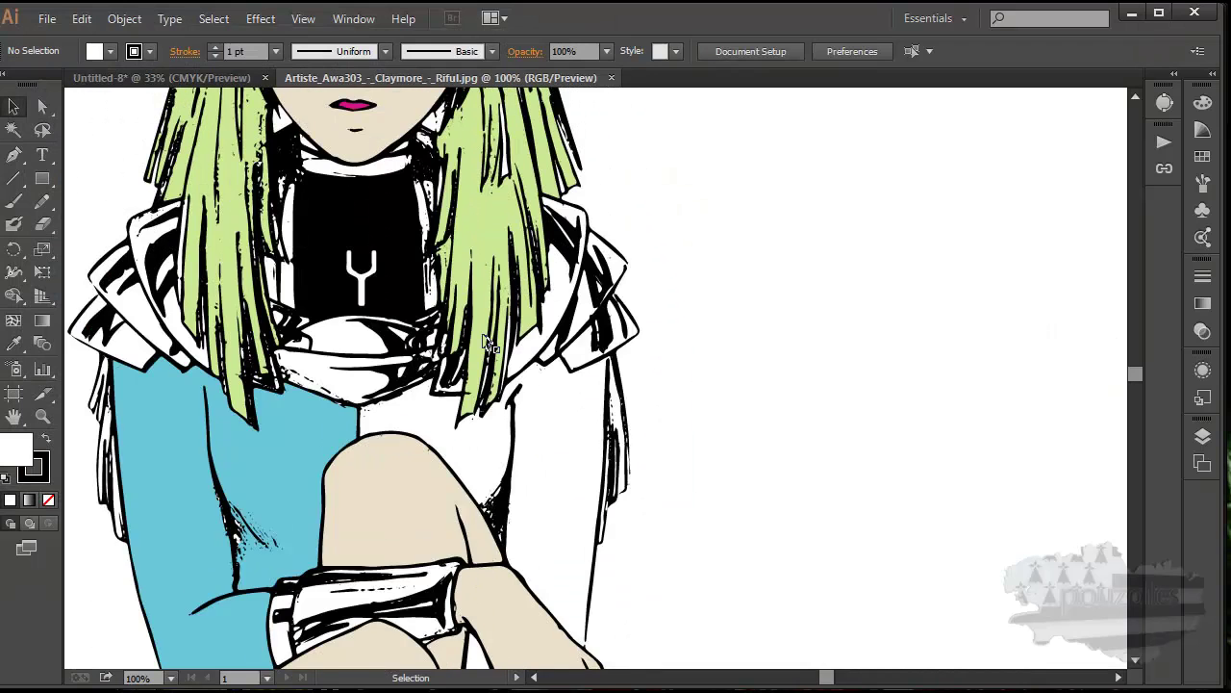
pyautogui.scroll(3, 489, 343)
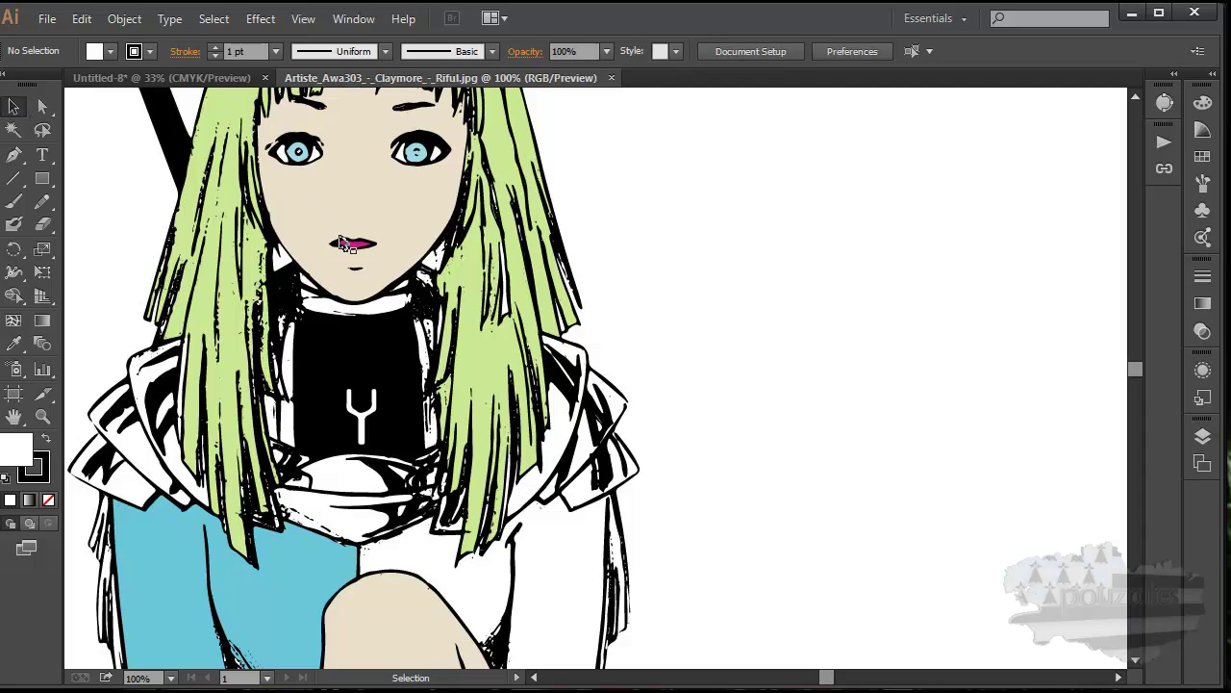
pyautogui.click(193, 77)
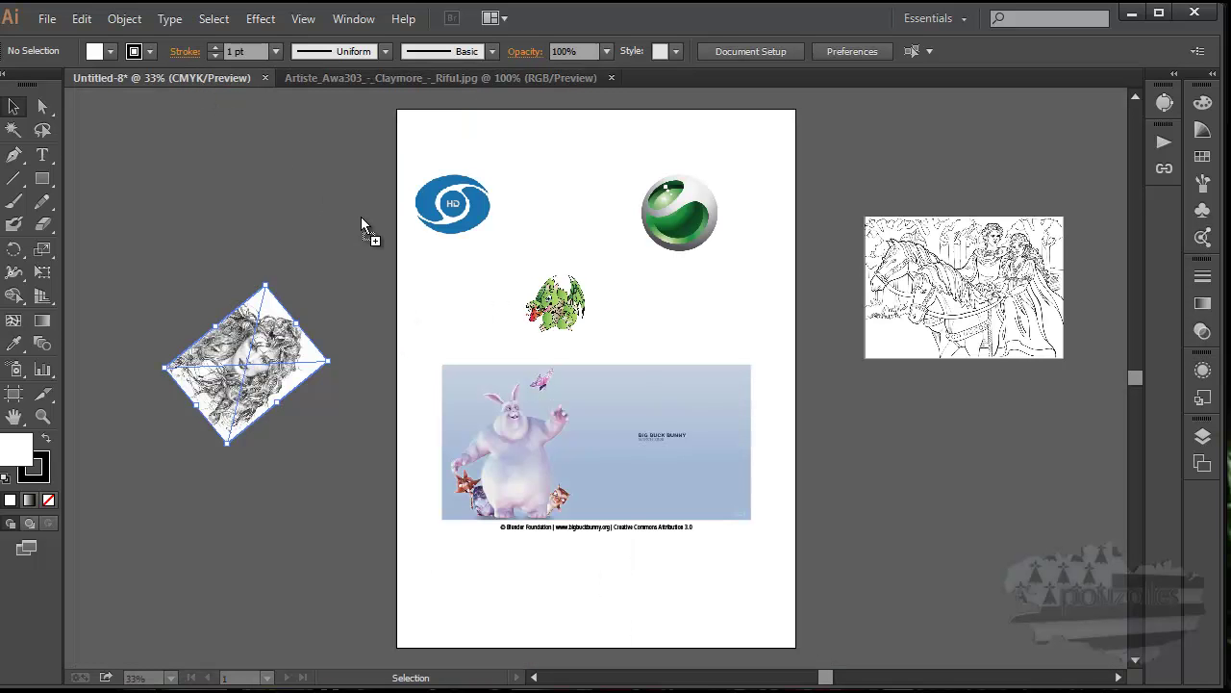
pyautogui.moveTo(263, 192); pyautogui.dragTo(914, 417)
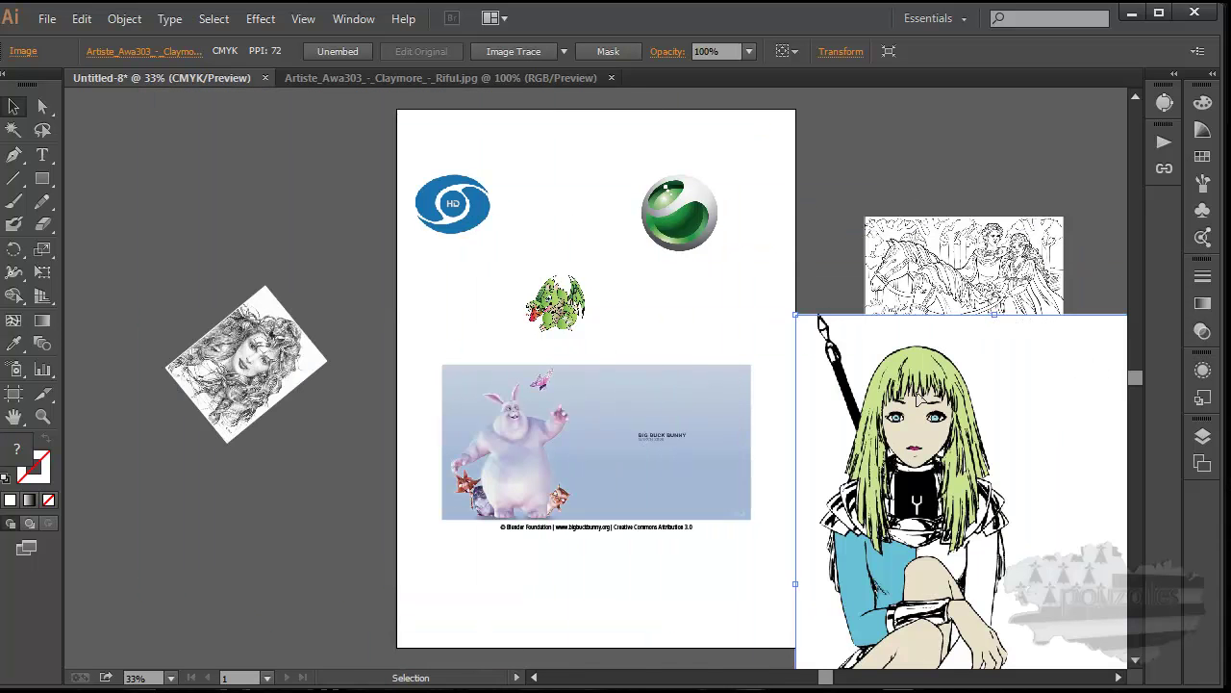